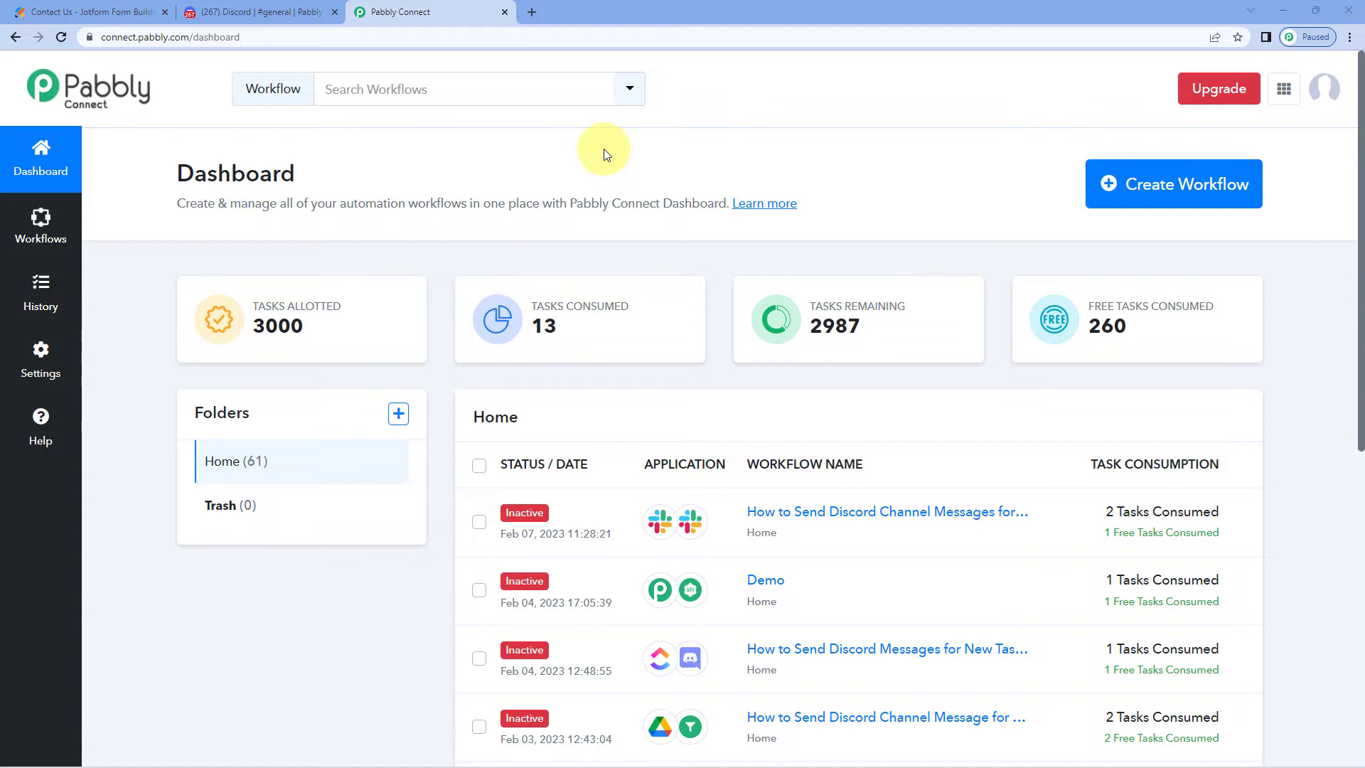
Start a new workflow with Create Workflow on the Pabbly Connect dashboard
left_click(1160, 185)
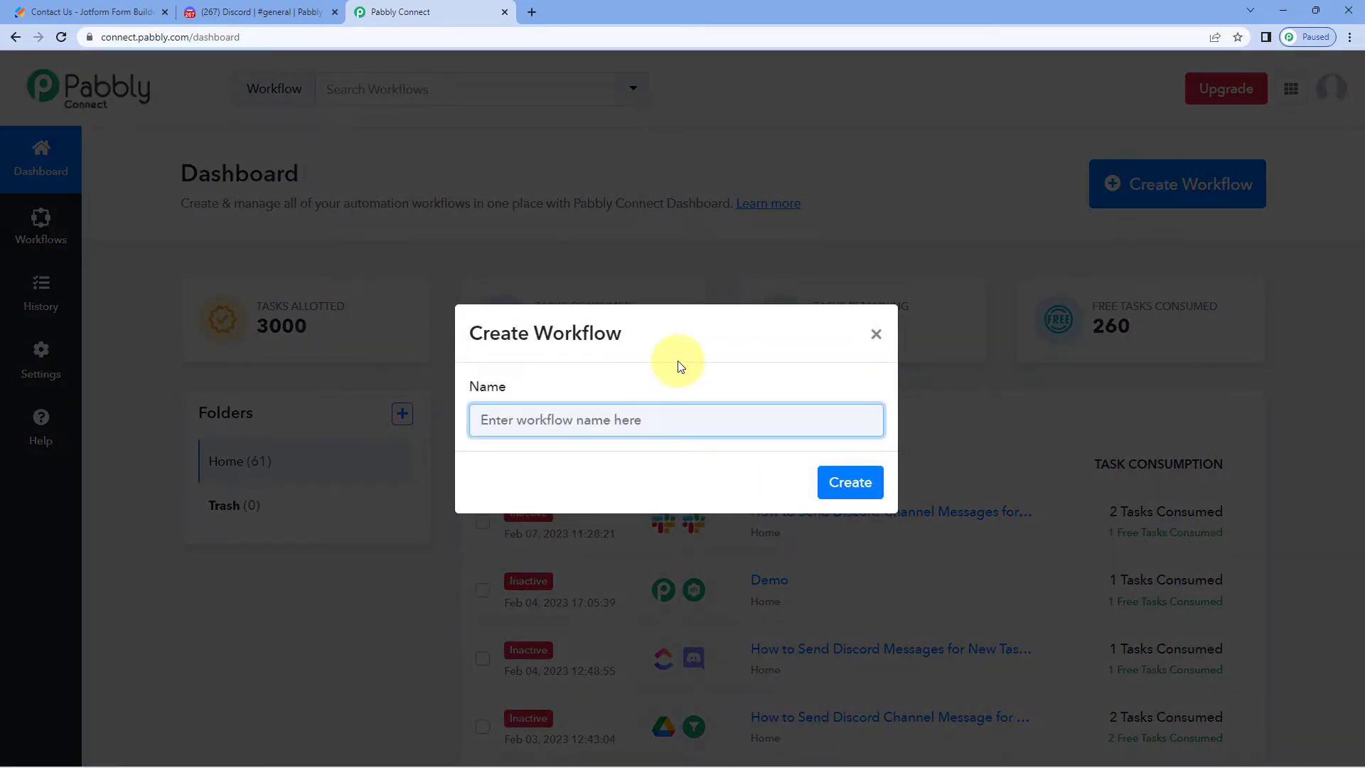
Create the workflow 'Webhooks for Discord' and expand its trigger step's app chooser
type("Webhooks for Discord")
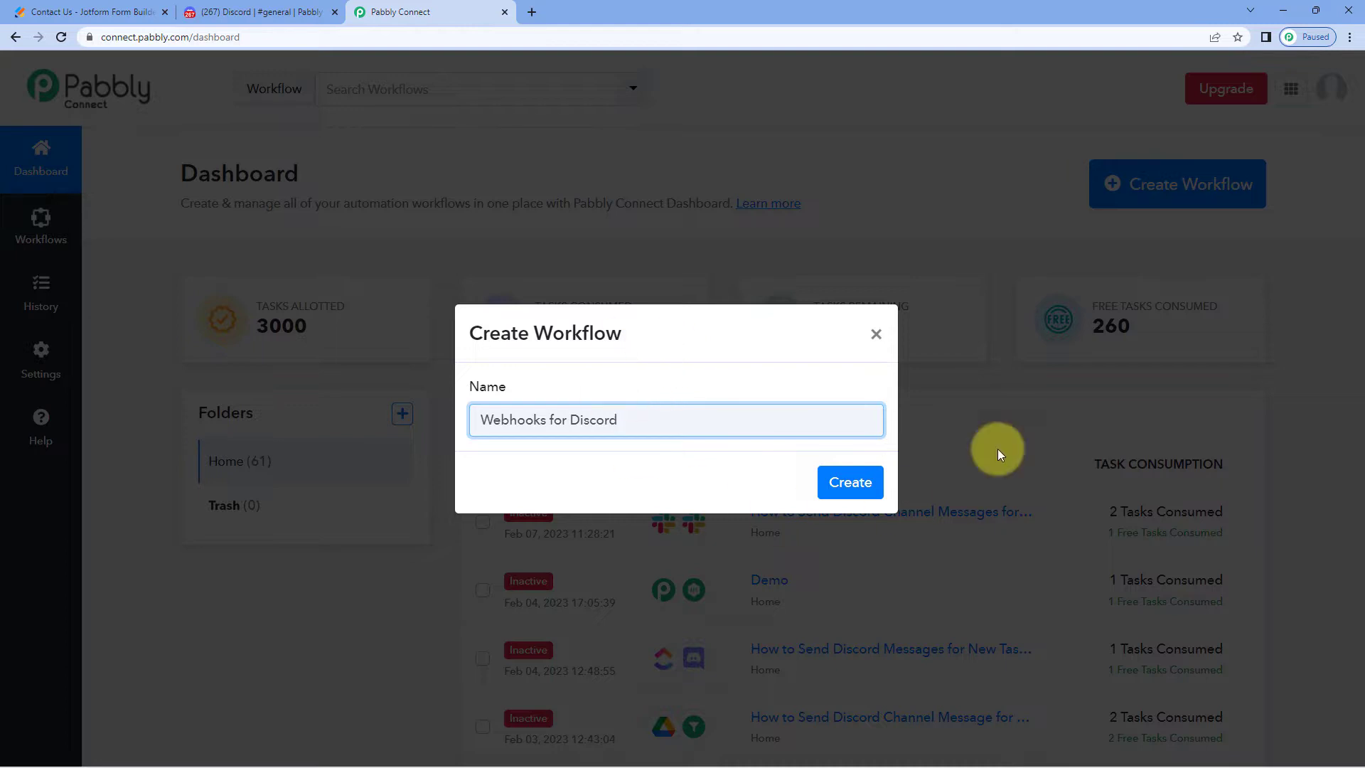
left_click(847, 482)
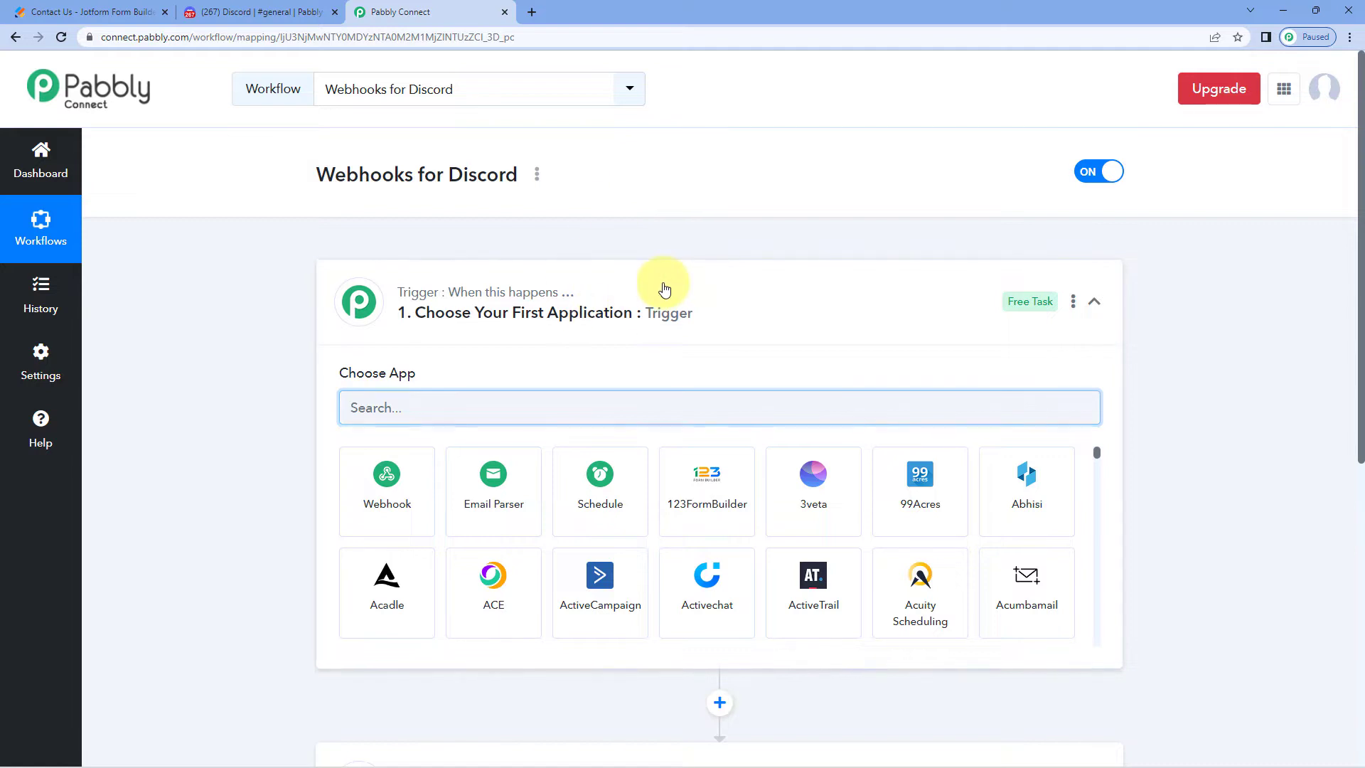
left_click(664, 288)
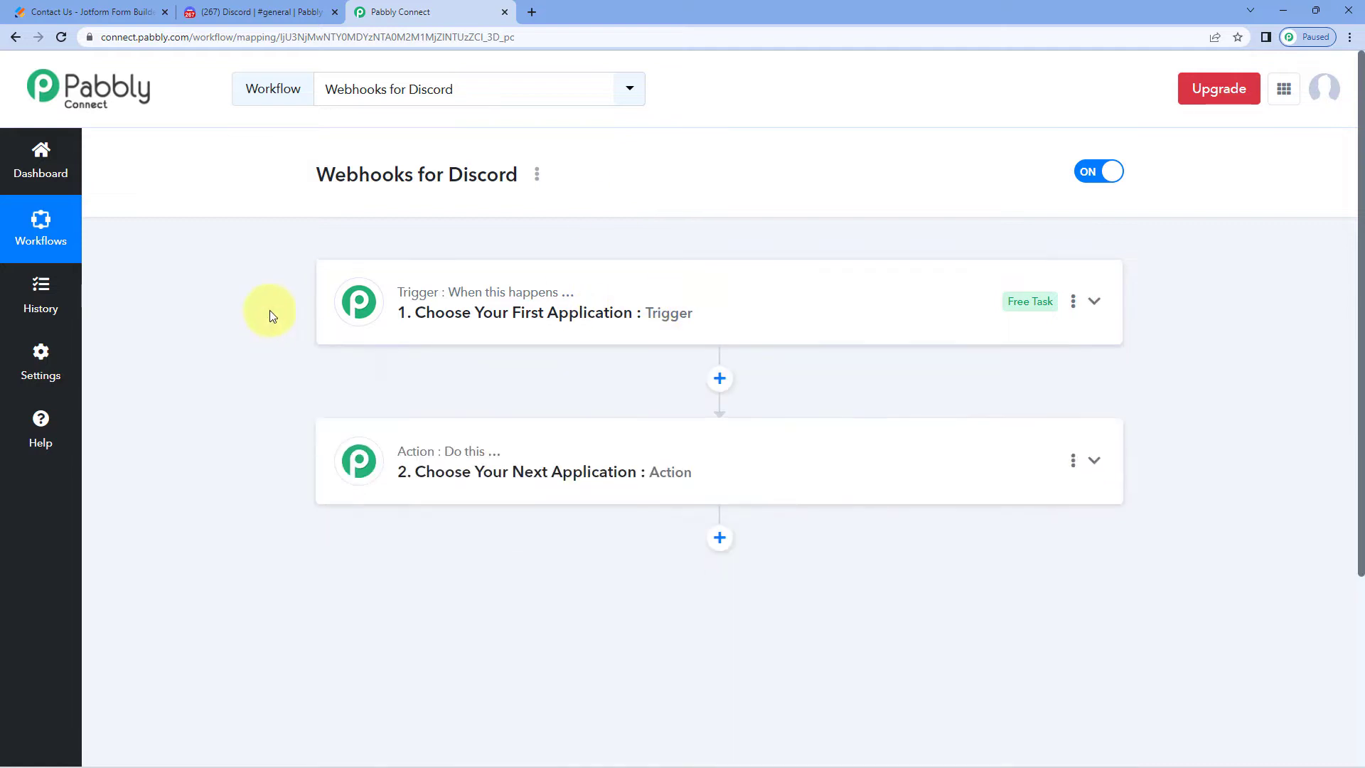
scroll(279, 308, "down", 1)
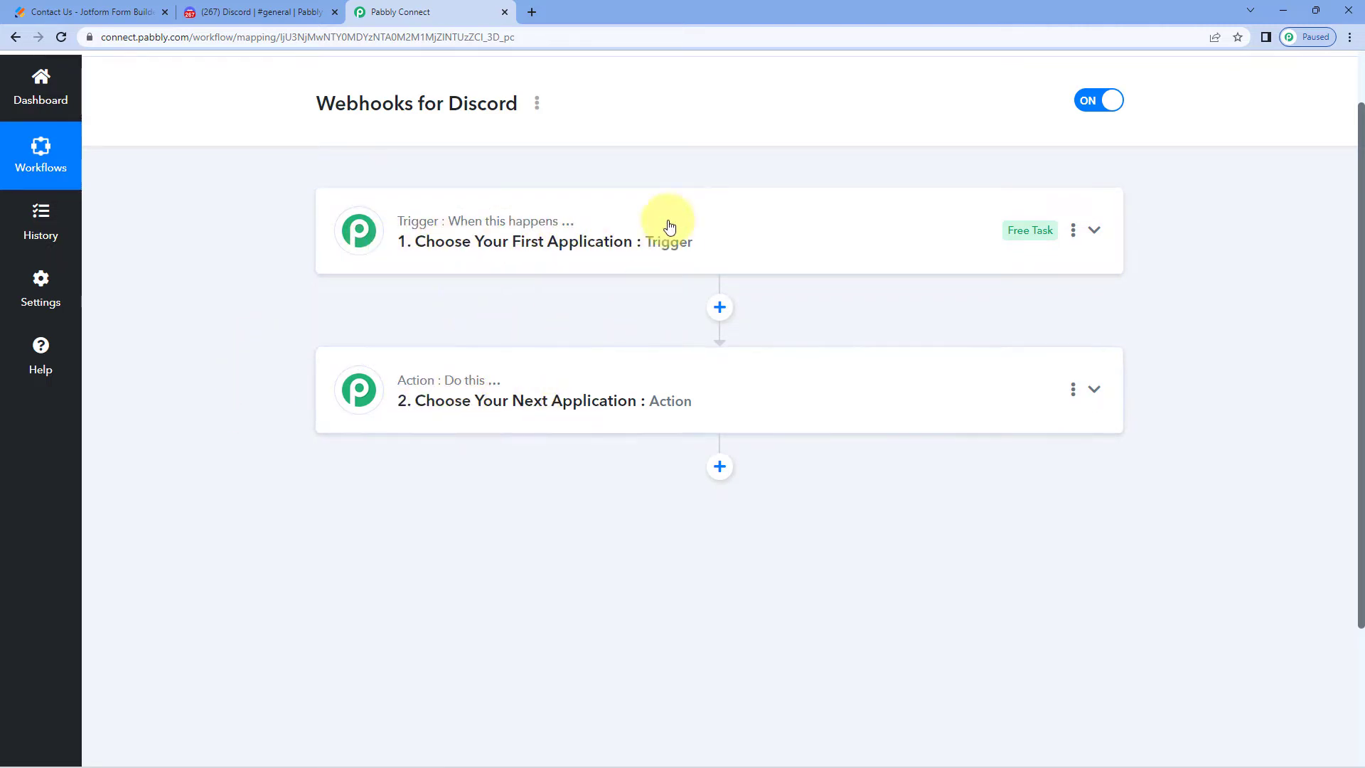
left_click(594, 221)
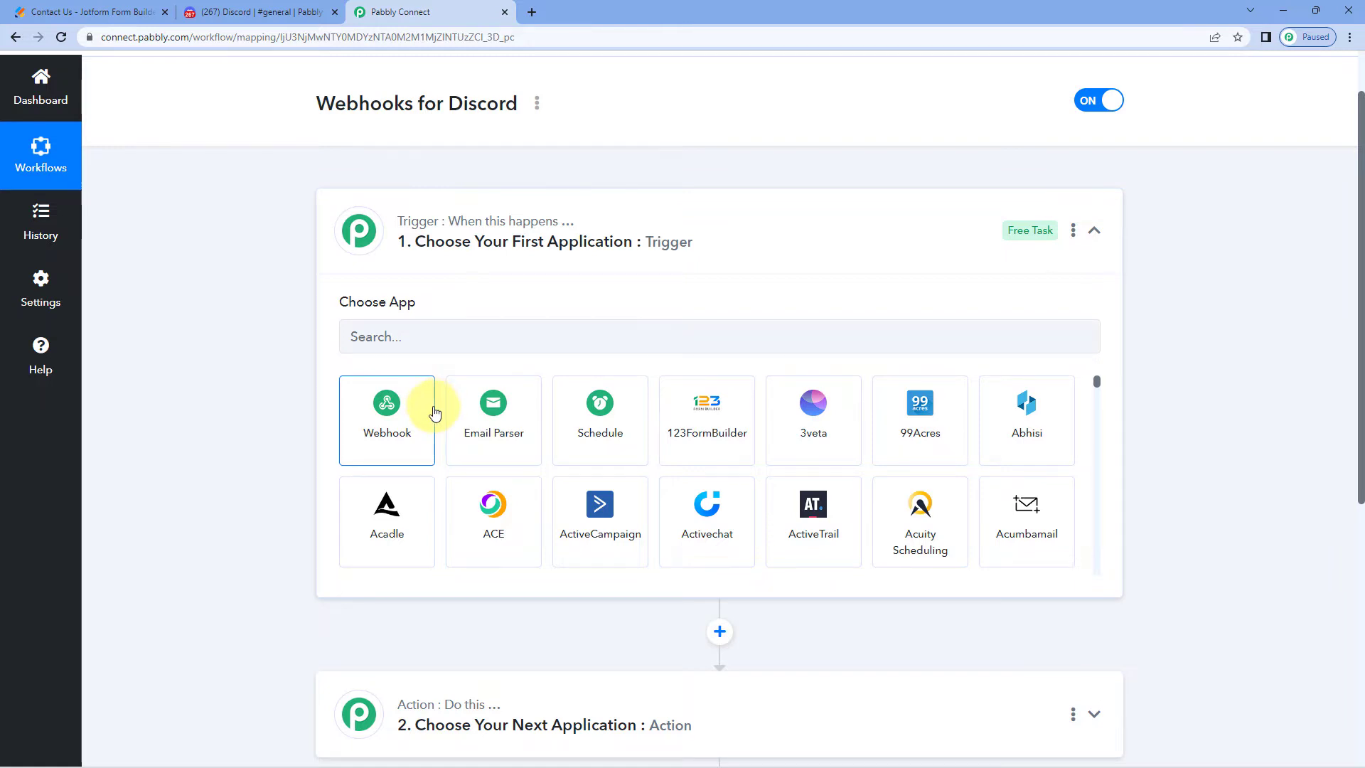
Choose Webhook by Pabbly as the trigger app to get its URL, then bring up Jotform's Contact Us form
left_click(273, 12)
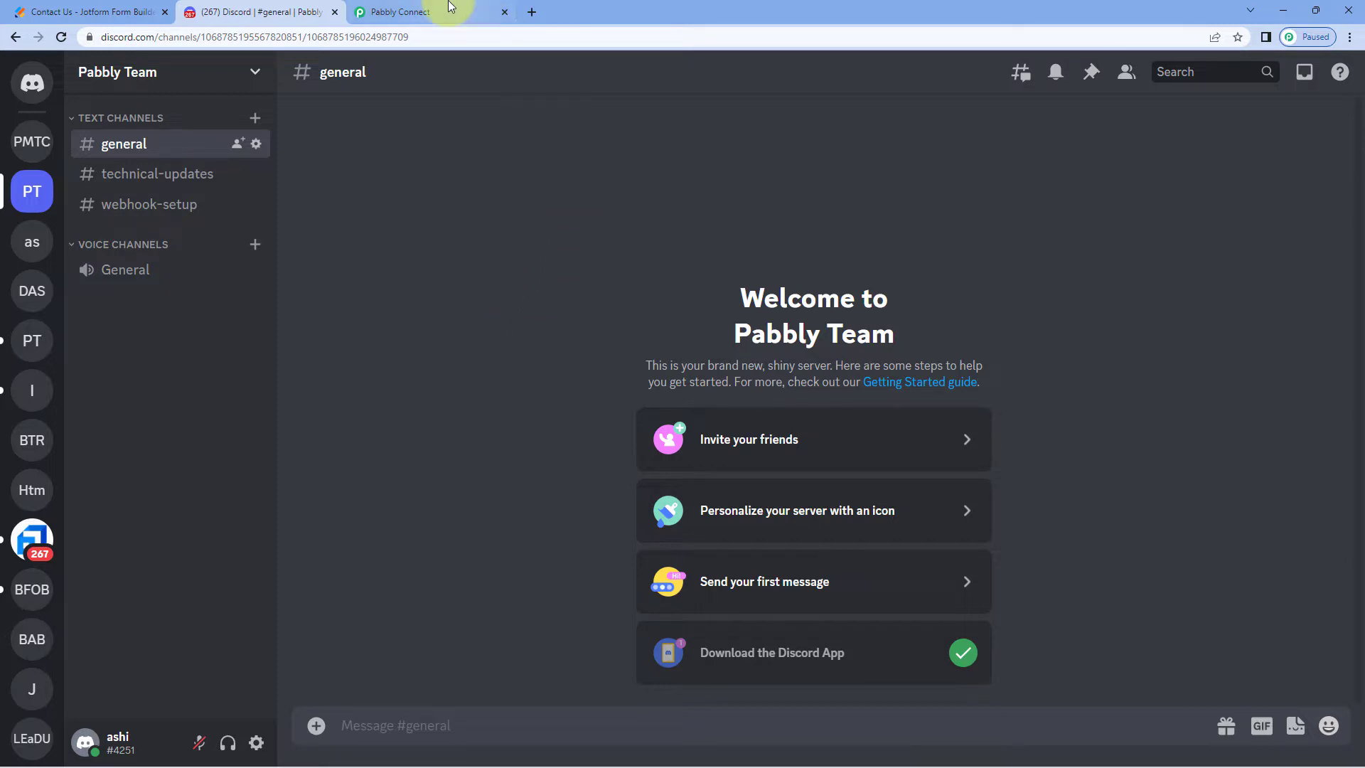
left_click(426, 12)
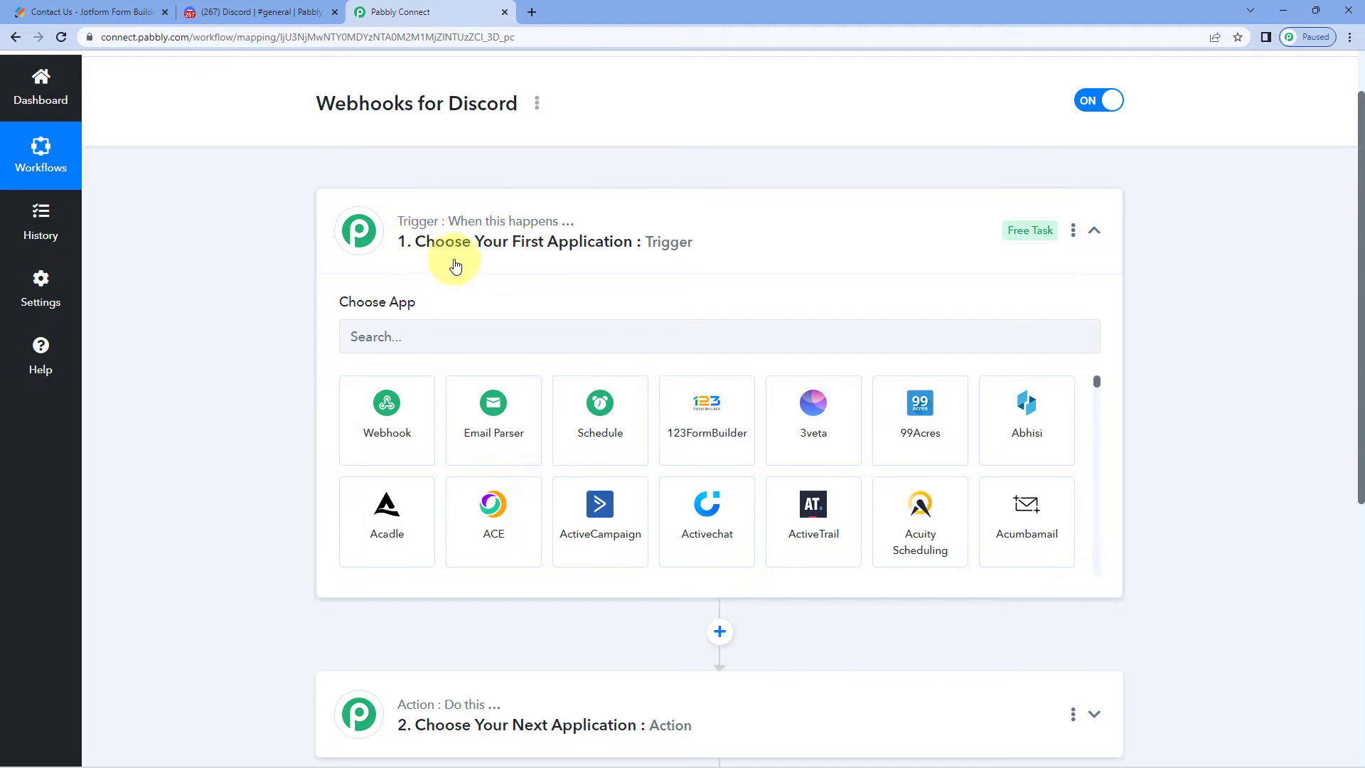
left_click(387, 408)
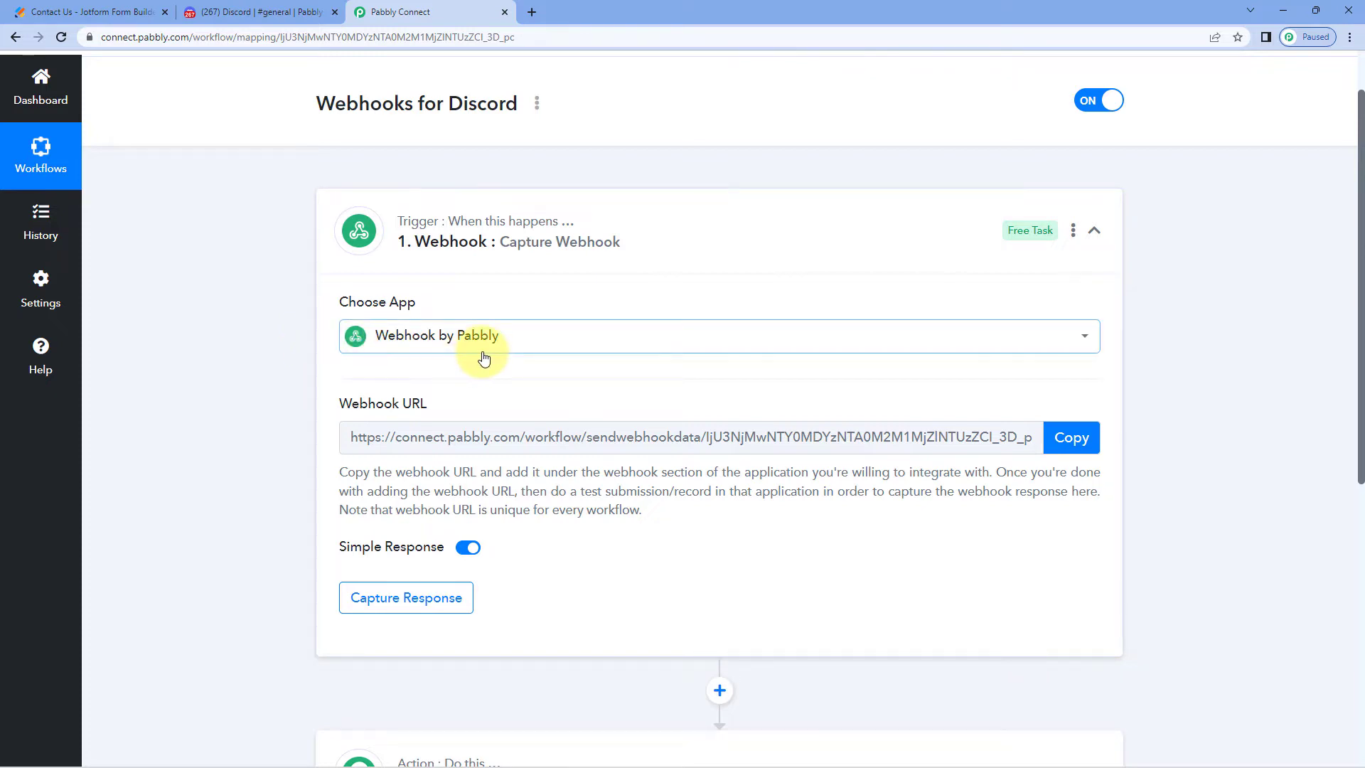
scroll(482, 342, "down", 1)
mouse_move(359, 347)
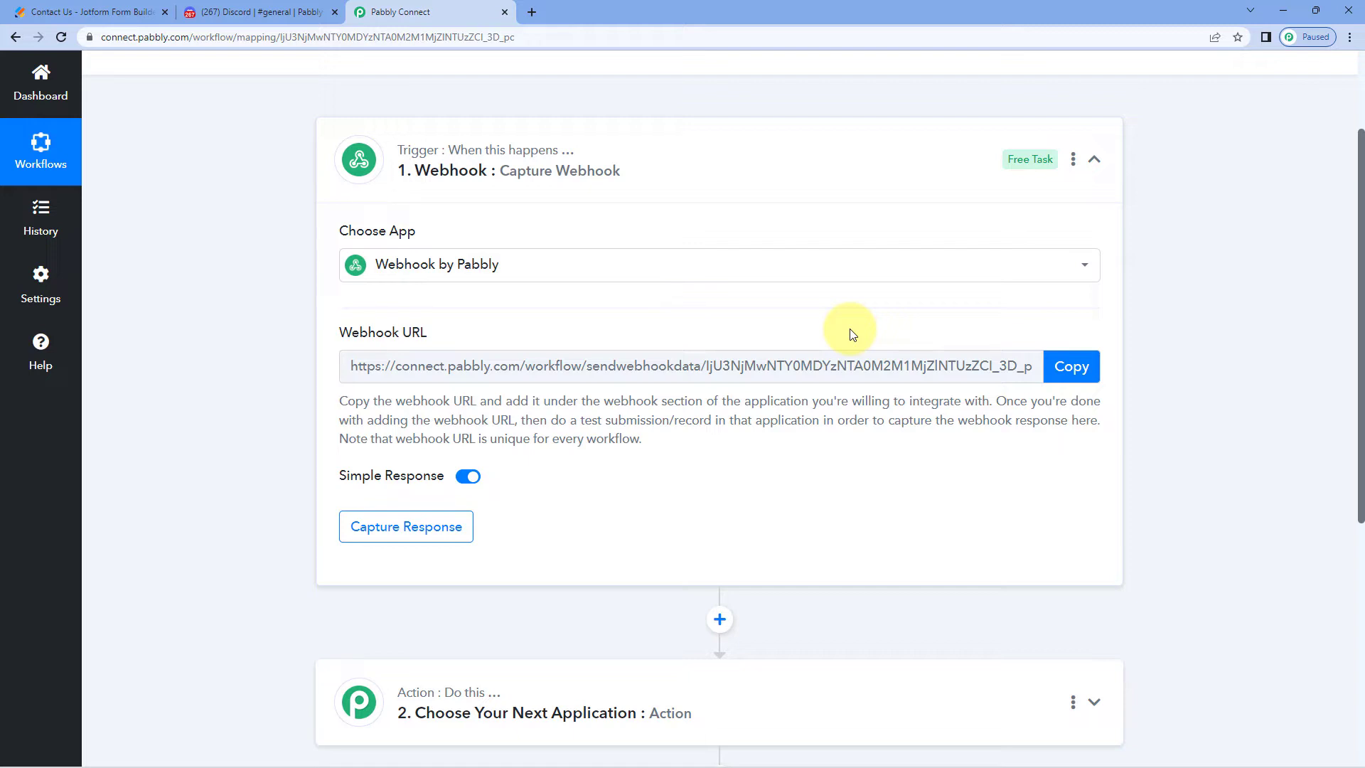
left_click(34, 12)
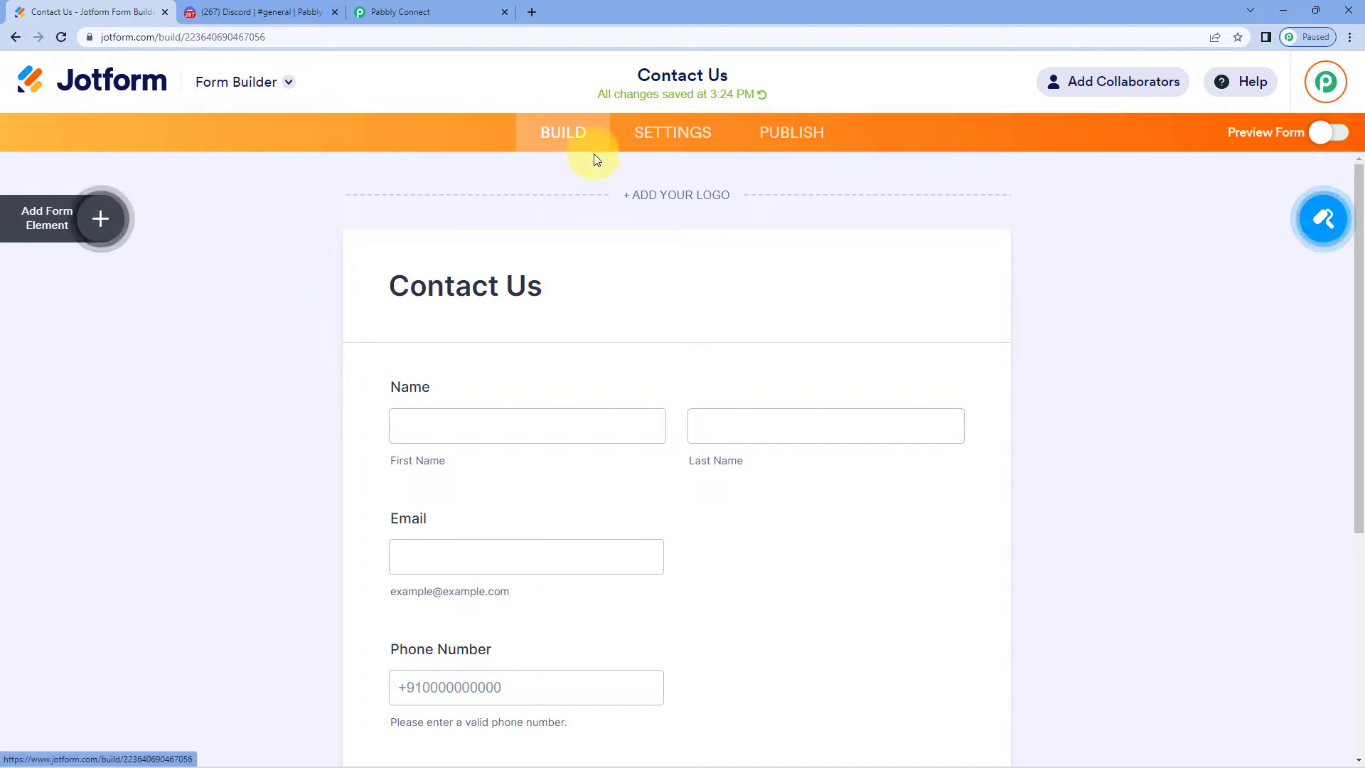
left_click(675, 135)
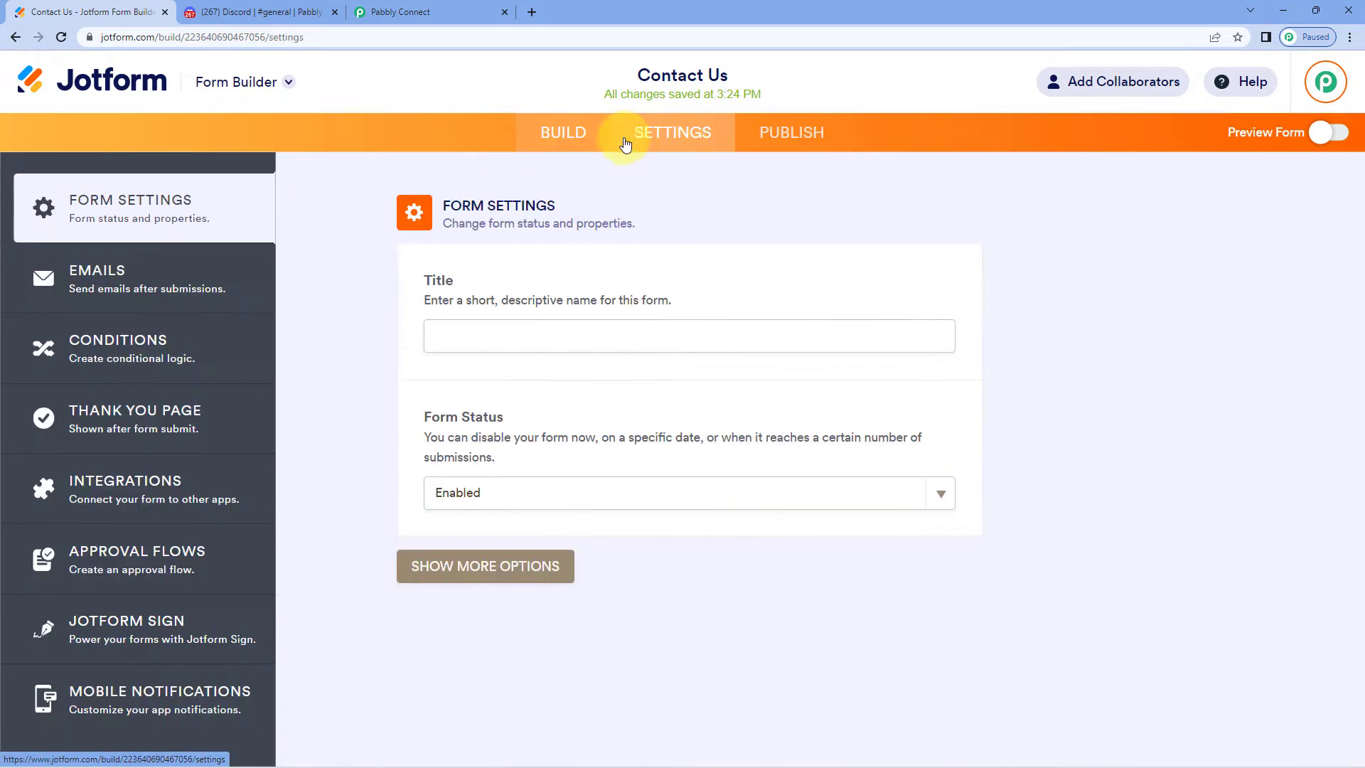
left_click(170, 480)
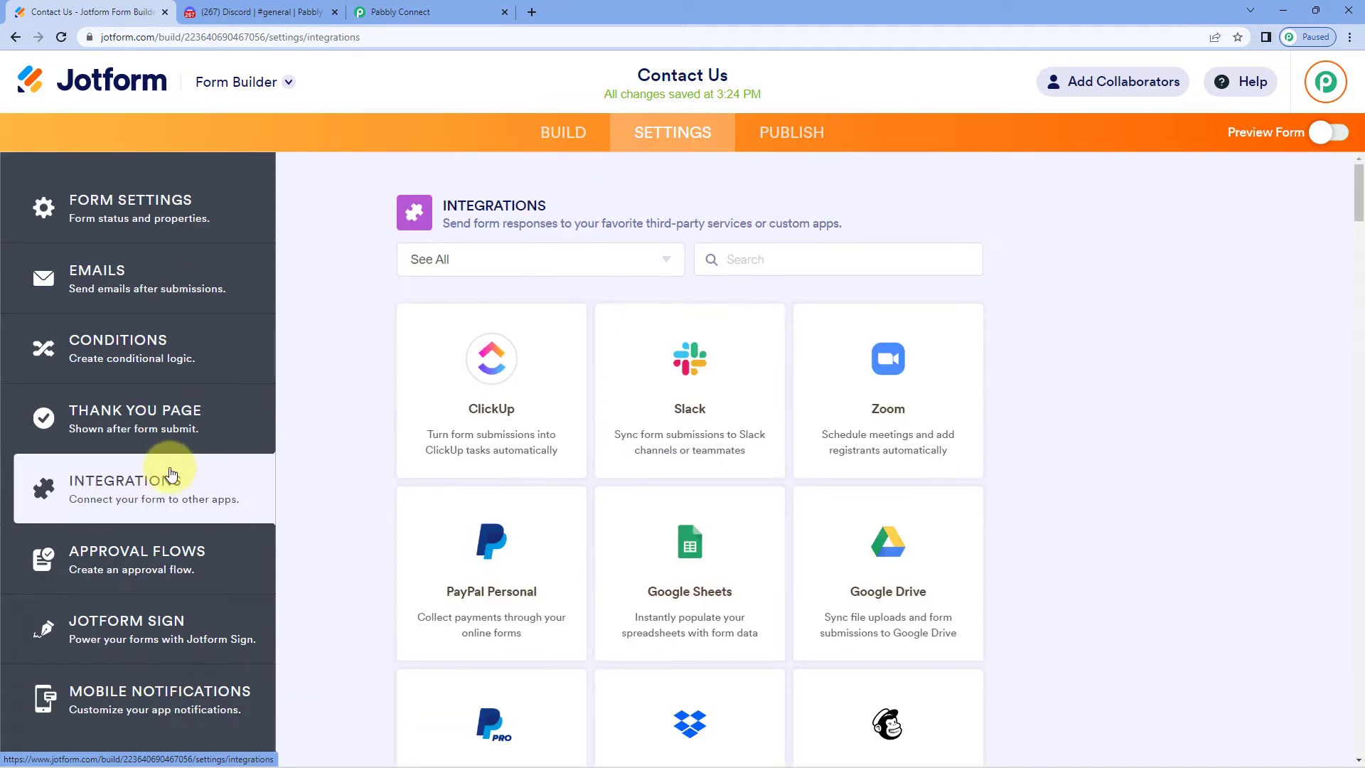
left_click(834, 253)
type("web")
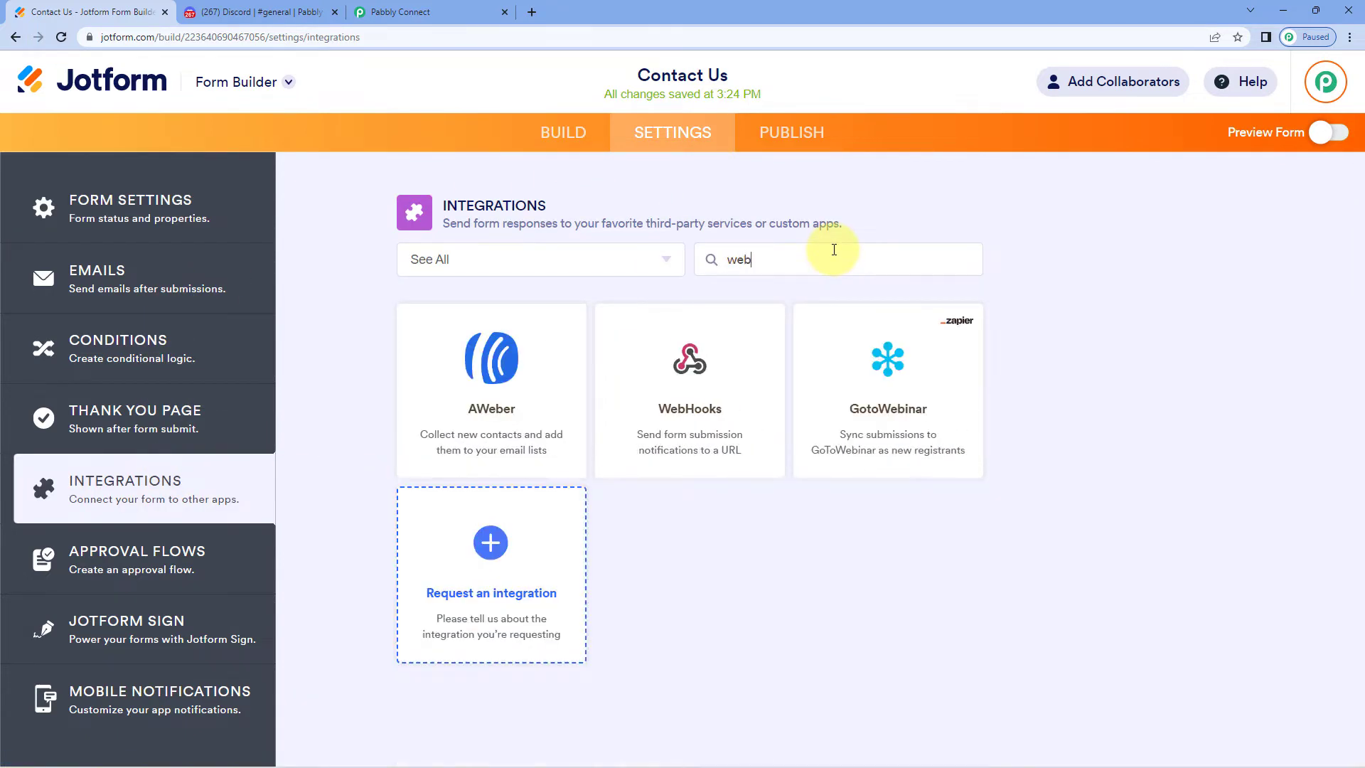
left_click(741, 403)
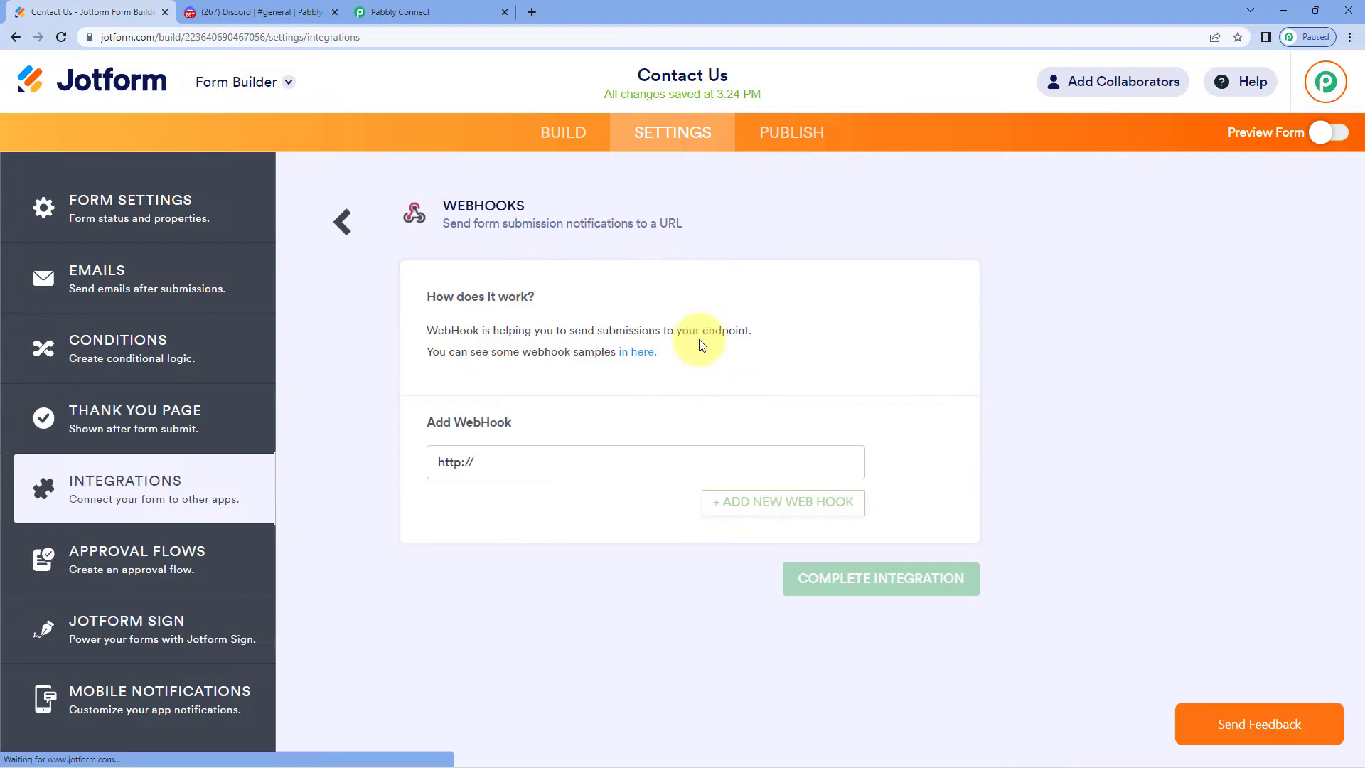
left_click_drag(502, 462, 398, 462)
key("BackSpace")
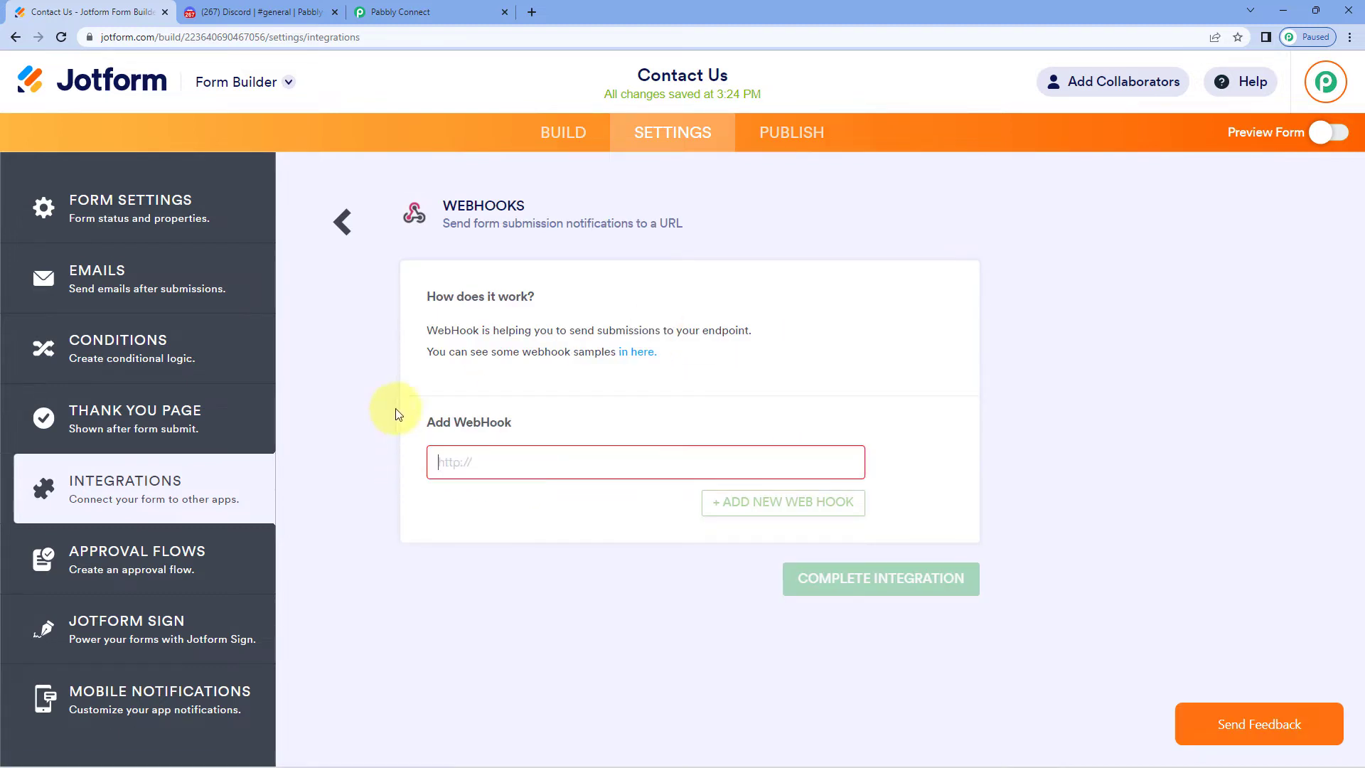
Paste the copied Pabbly webhook URL into the WebHooks field and complete the integration
left_click(416, 11)
left_click(1096, 369)
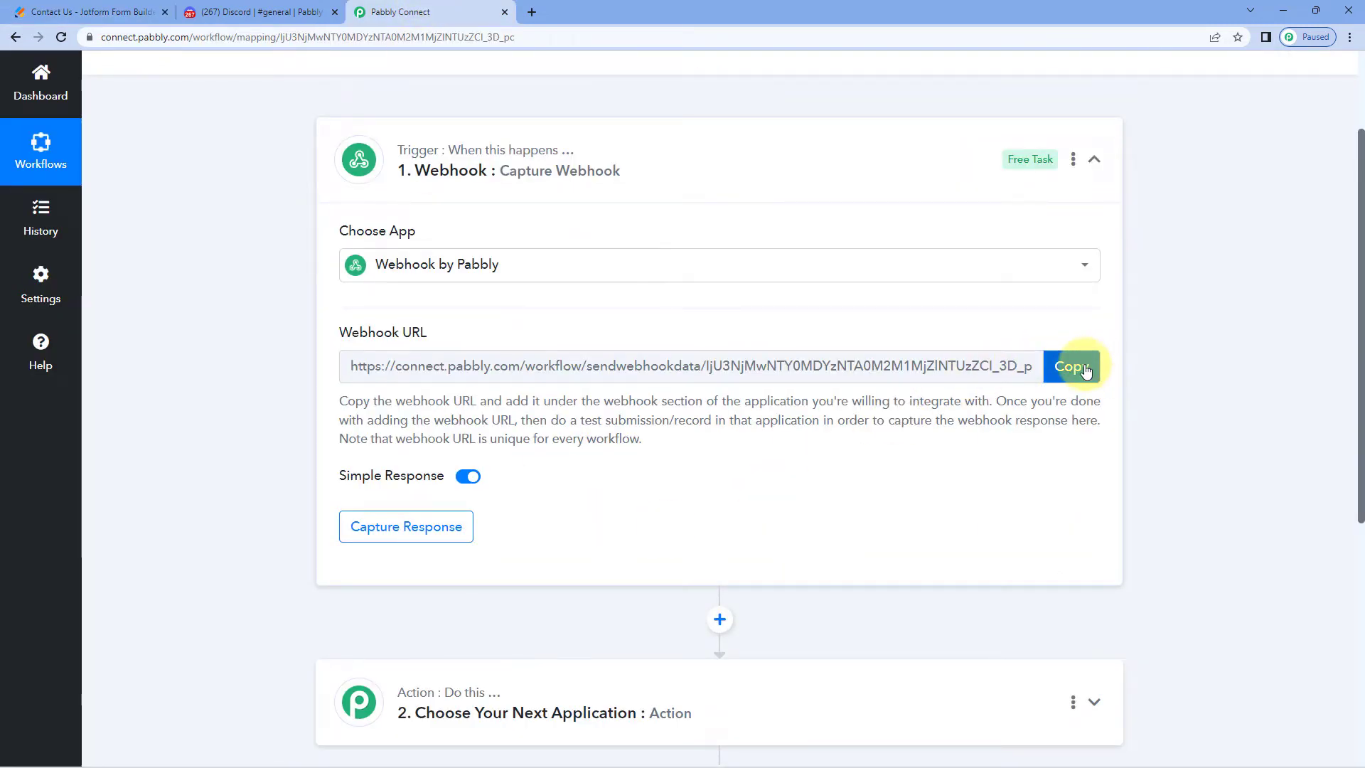
left_click(106, 12)
right_click(517, 462)
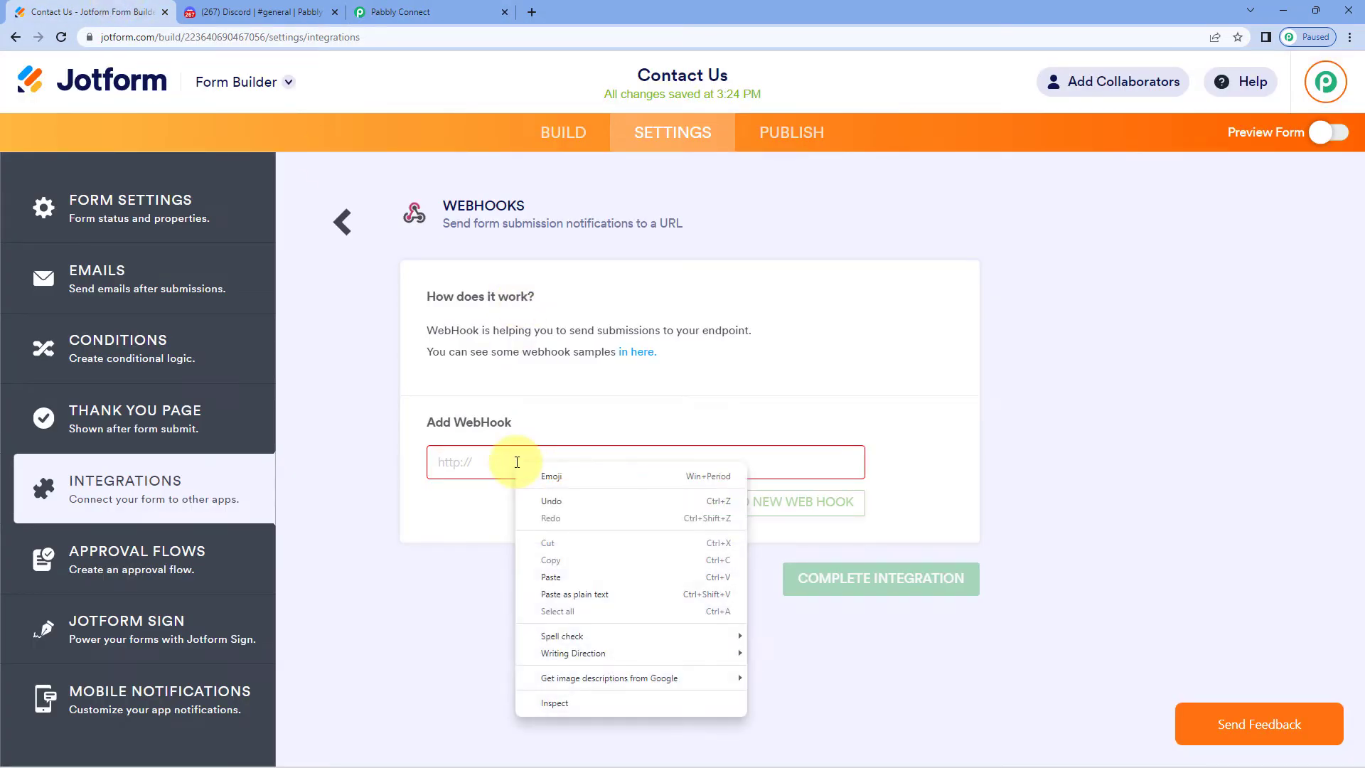
left_click(553, 571)
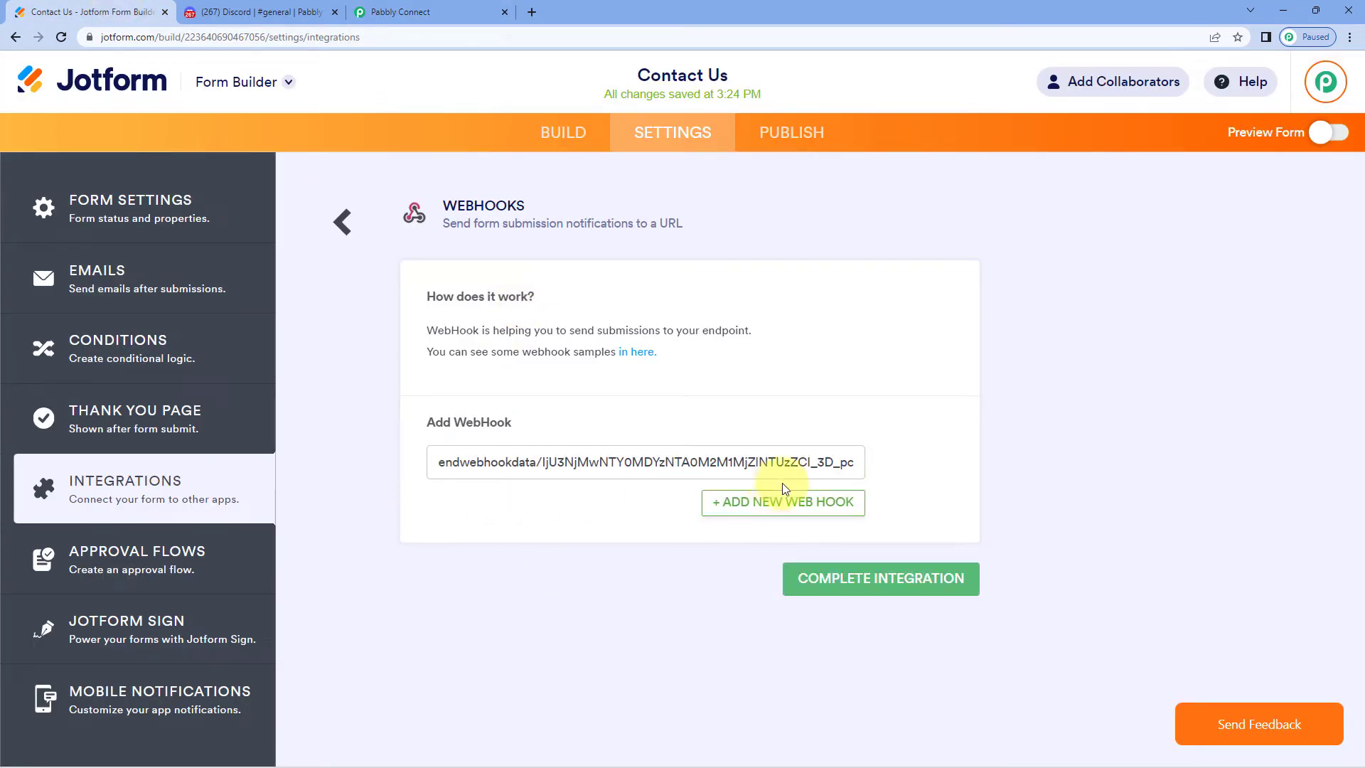
left_click(885, 588)
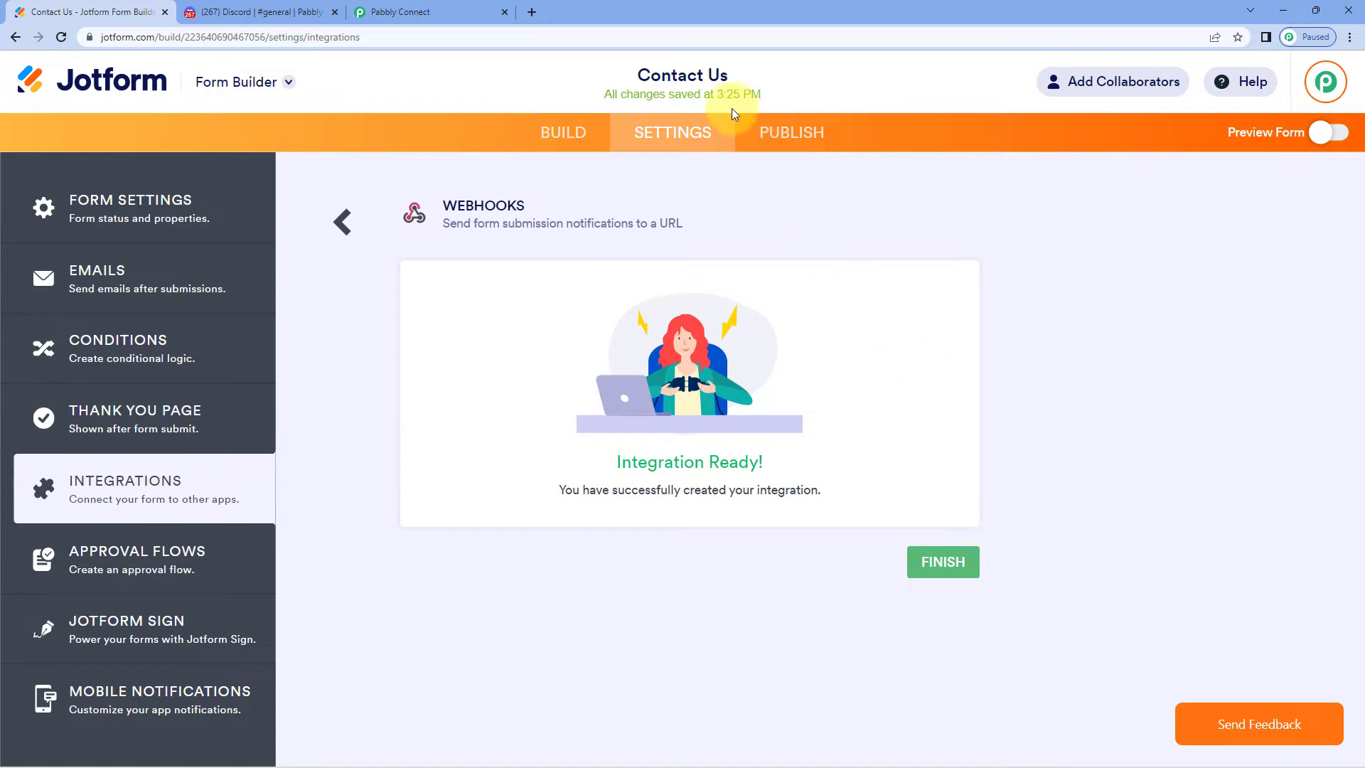
Check that the Pabbly workflow is waiting for a response, then open the form's publishing page
left_click(532, 12)
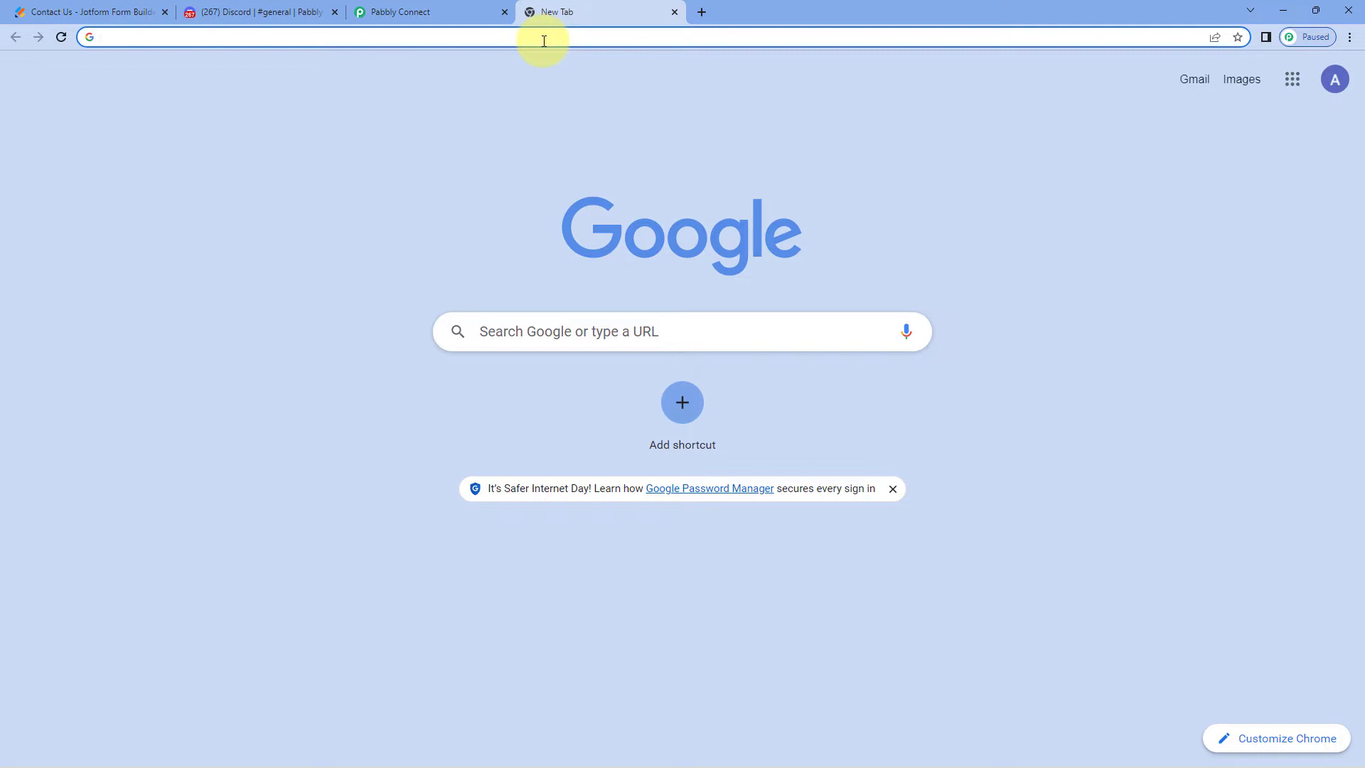
left_click(673, 13)
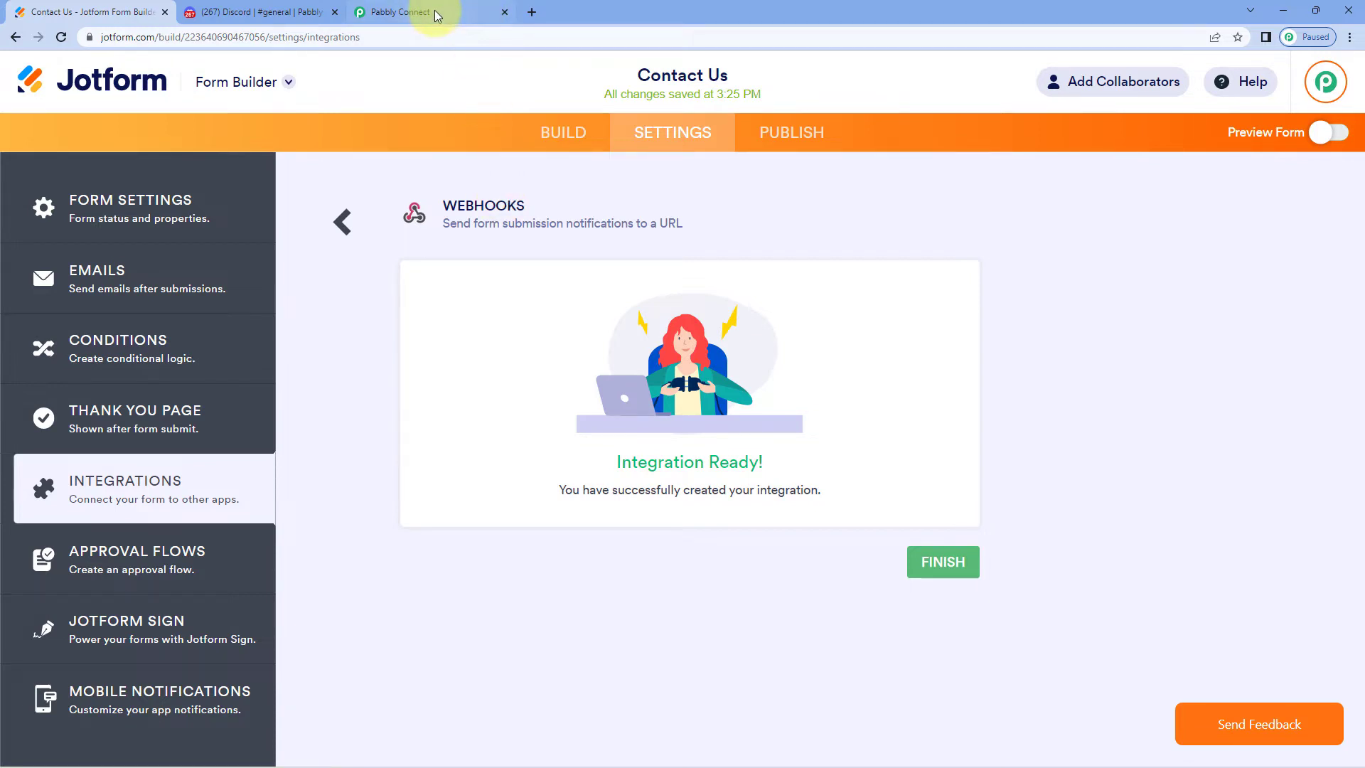
left_click(434, 11)
scroll(235, 255, "down", 2)
left_click(245, 253)
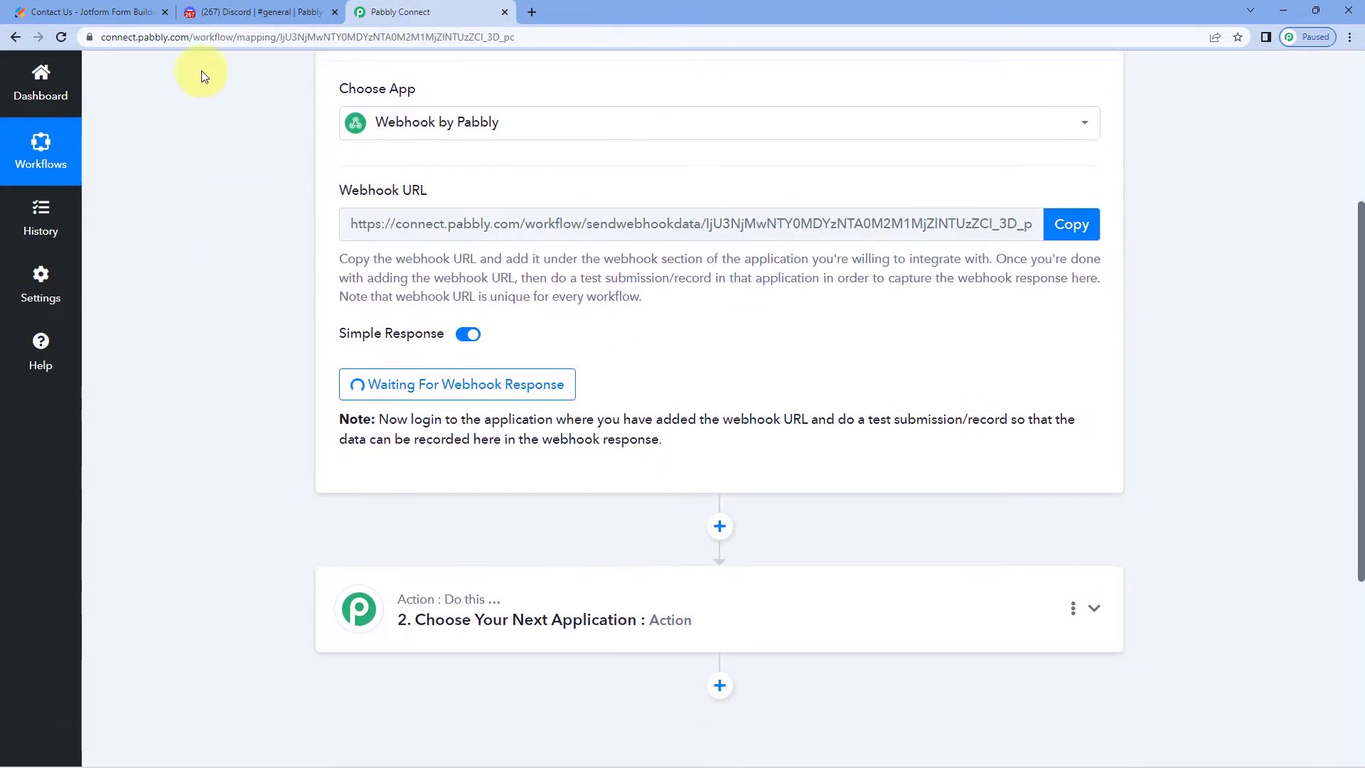
left_click(116, 8)
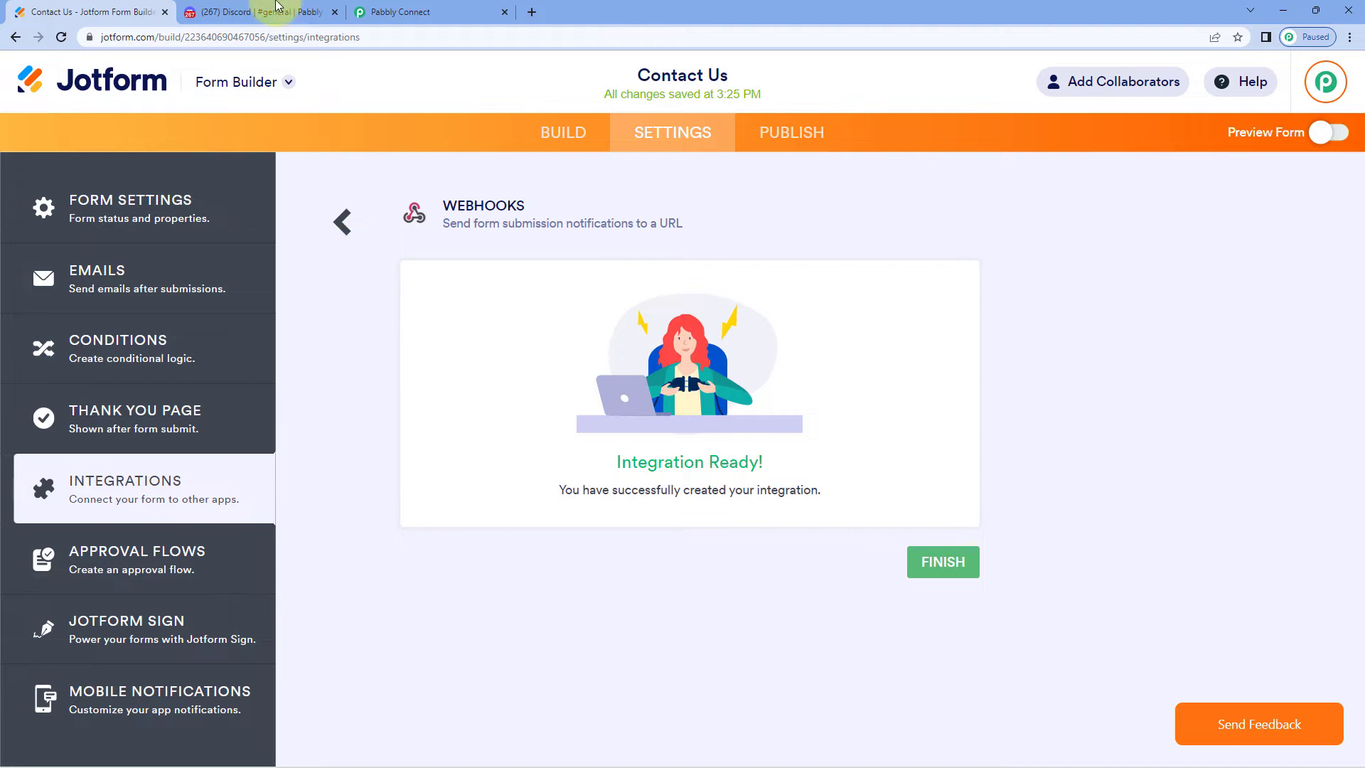
left_click(462, 9)
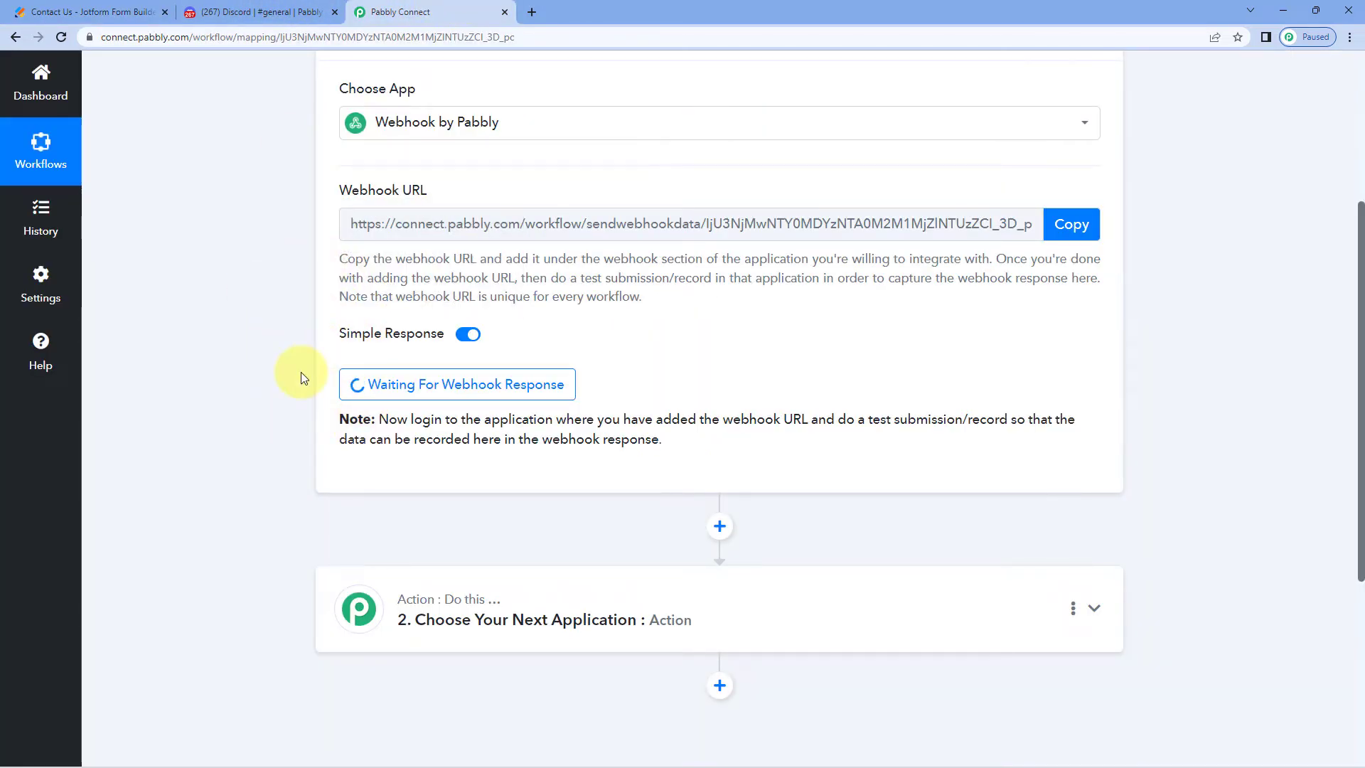
left_click(74, 15)
left_click(805, 148)
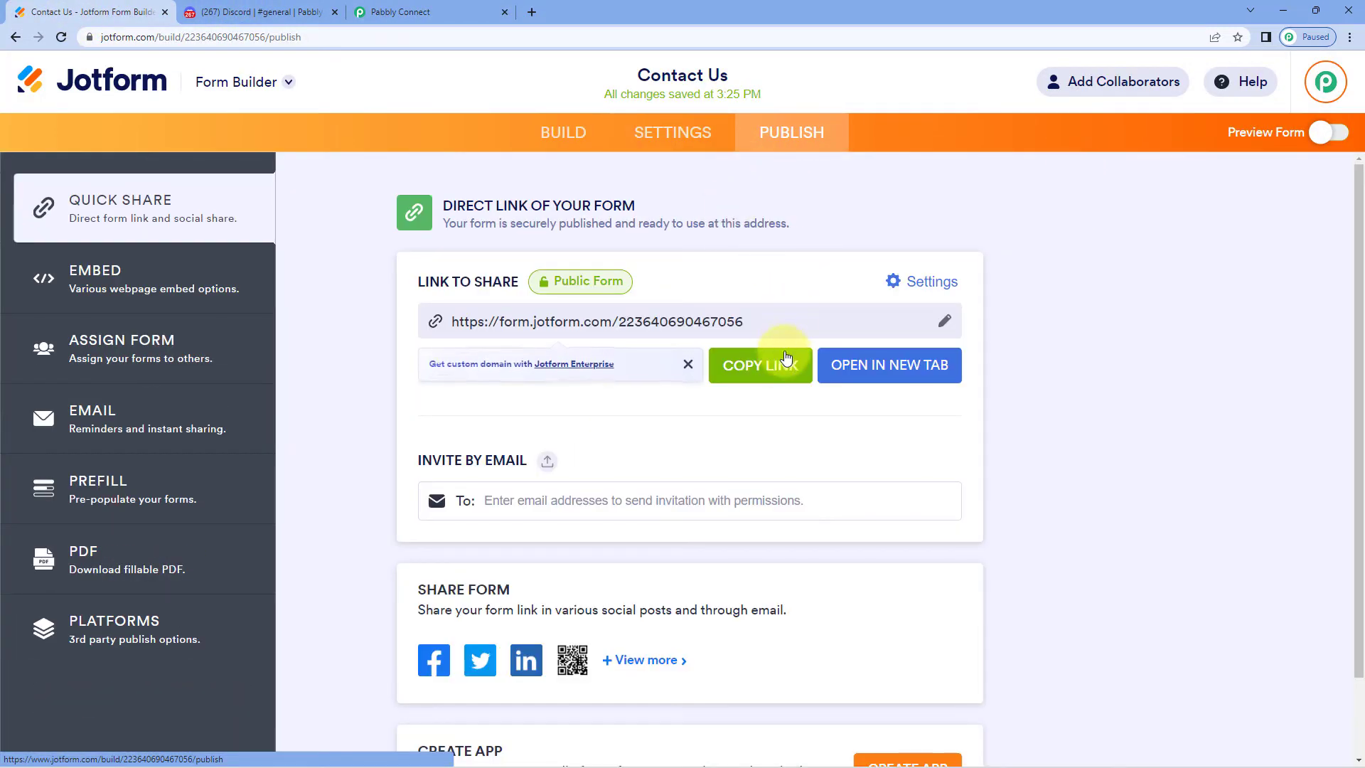
Open the Contact Us form's copied public link in a new browser tab
left_click(782, 364)
left_click(531, 12)
key("ctrl+v")
key("Return")
Fill in a sample first and last name, e-mail address and phone number
left_click(478, 313)
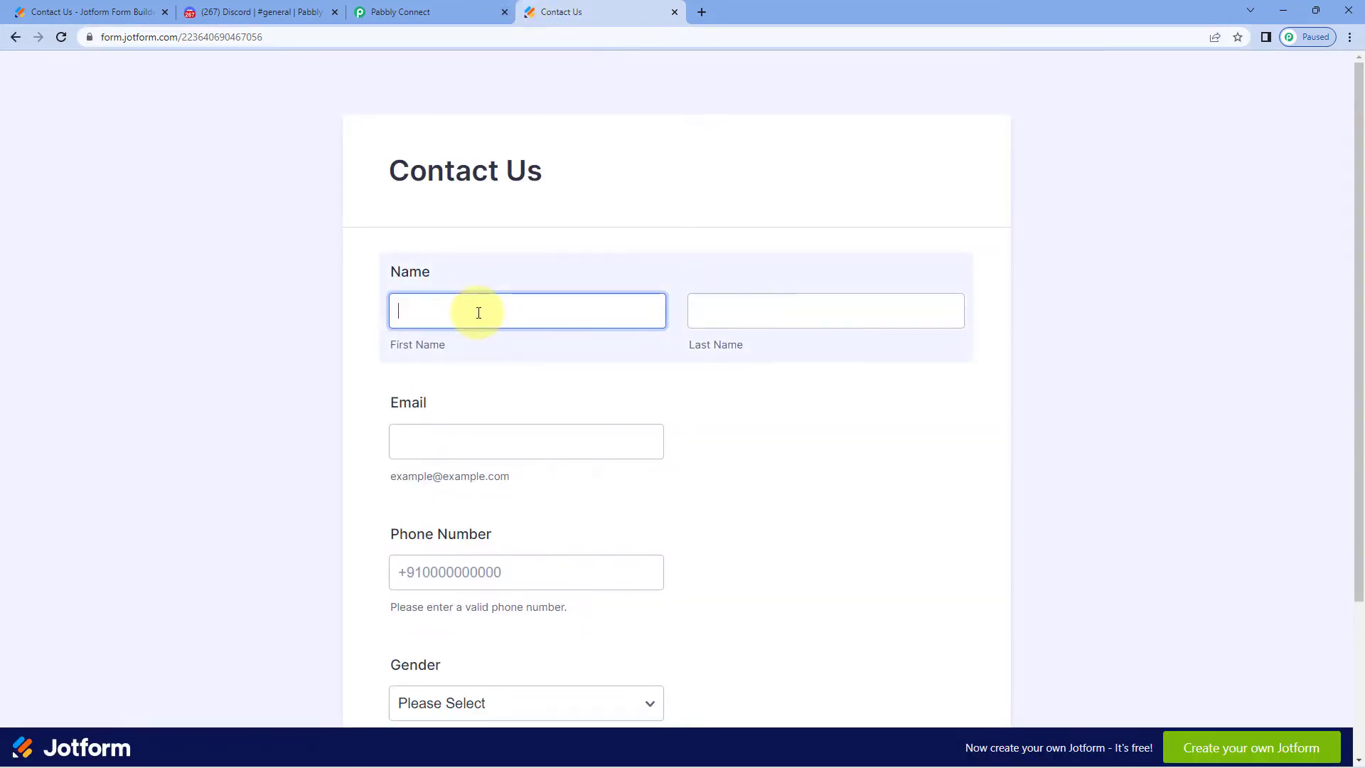
type("Demo")
key("Tab")
type("User")
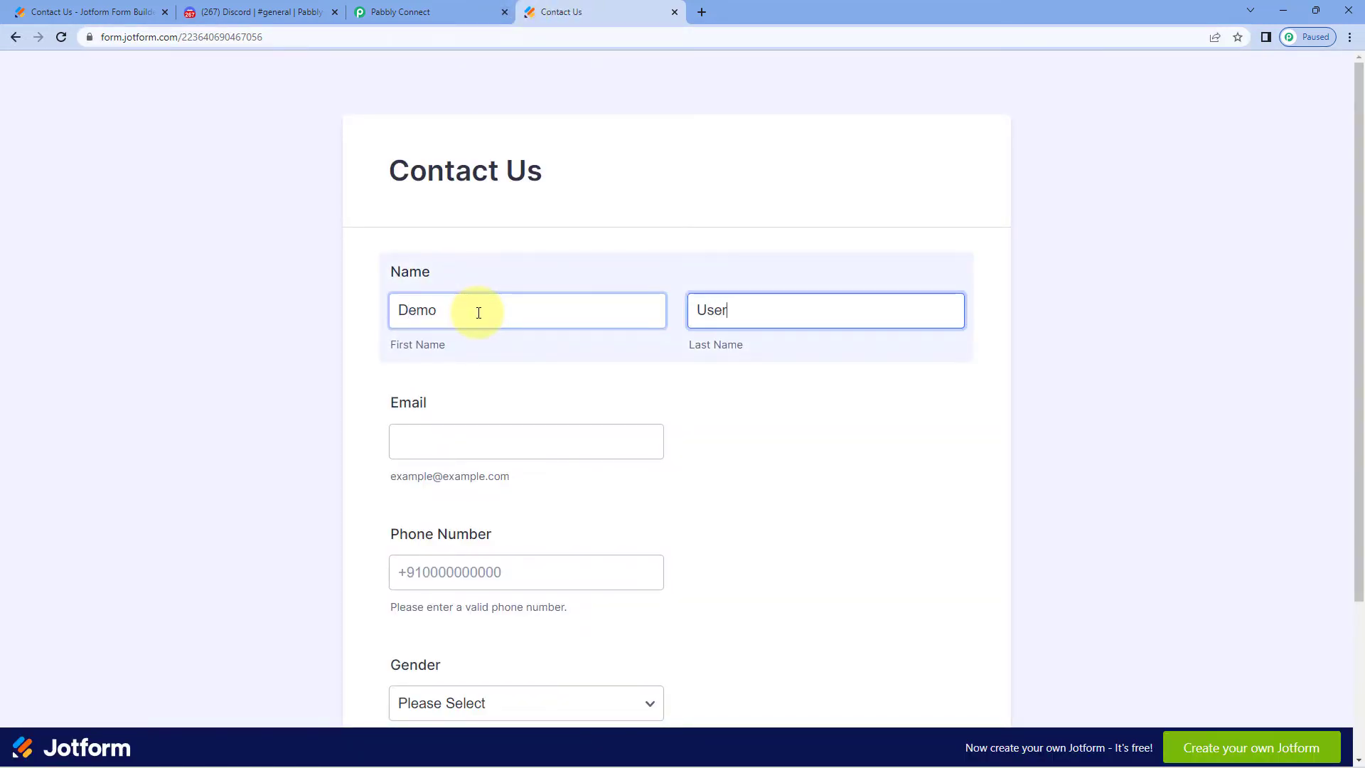
key("Tab")
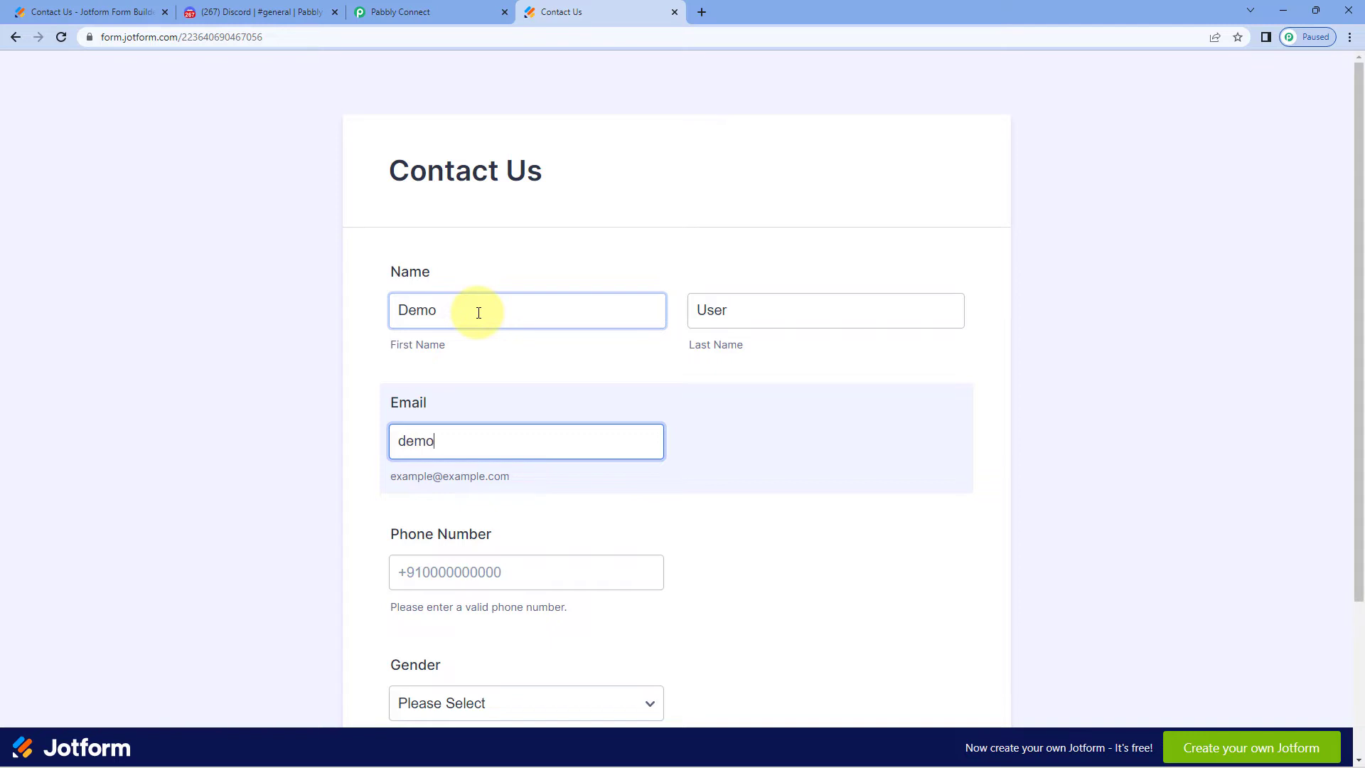
key("Tab")
type("123456789")
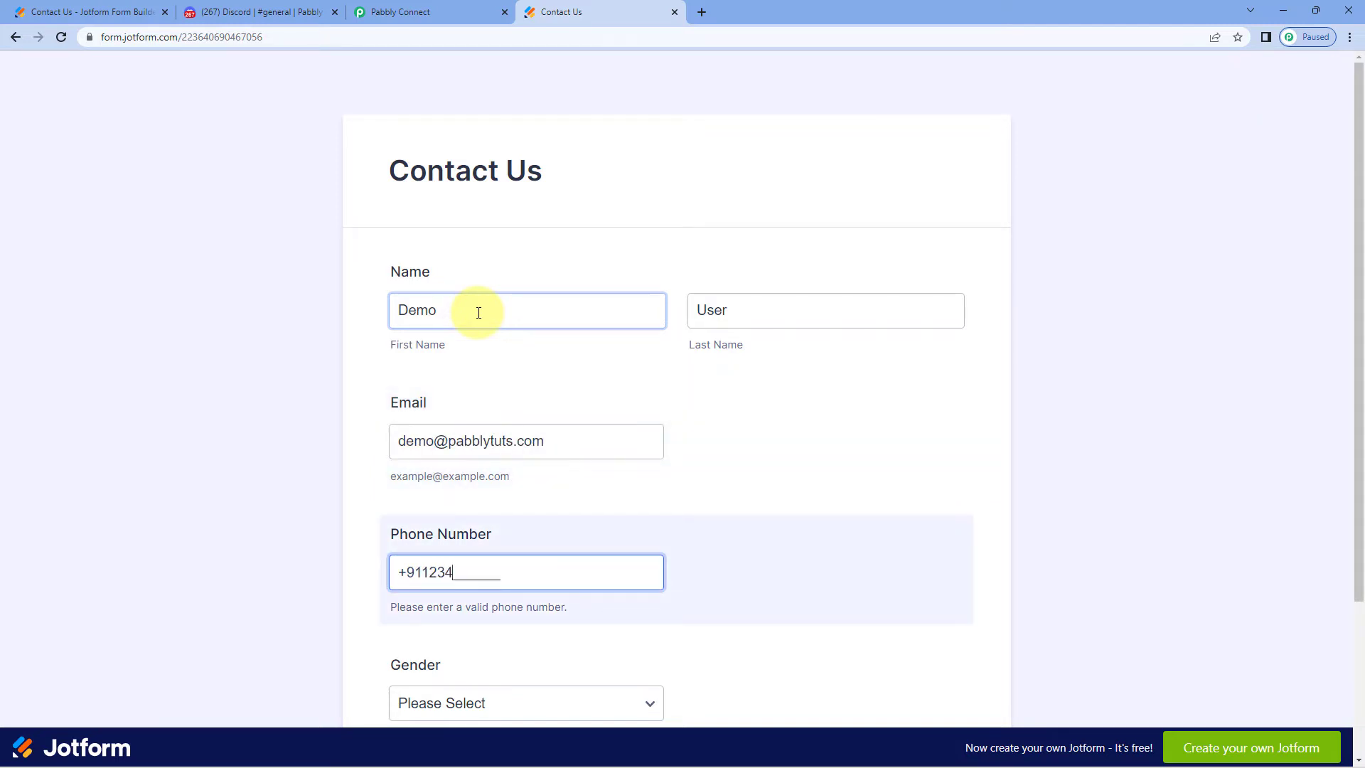
Set Gender to Male and submit the form
scroll(426, 658, "down", 1)
left_click(462, 631)
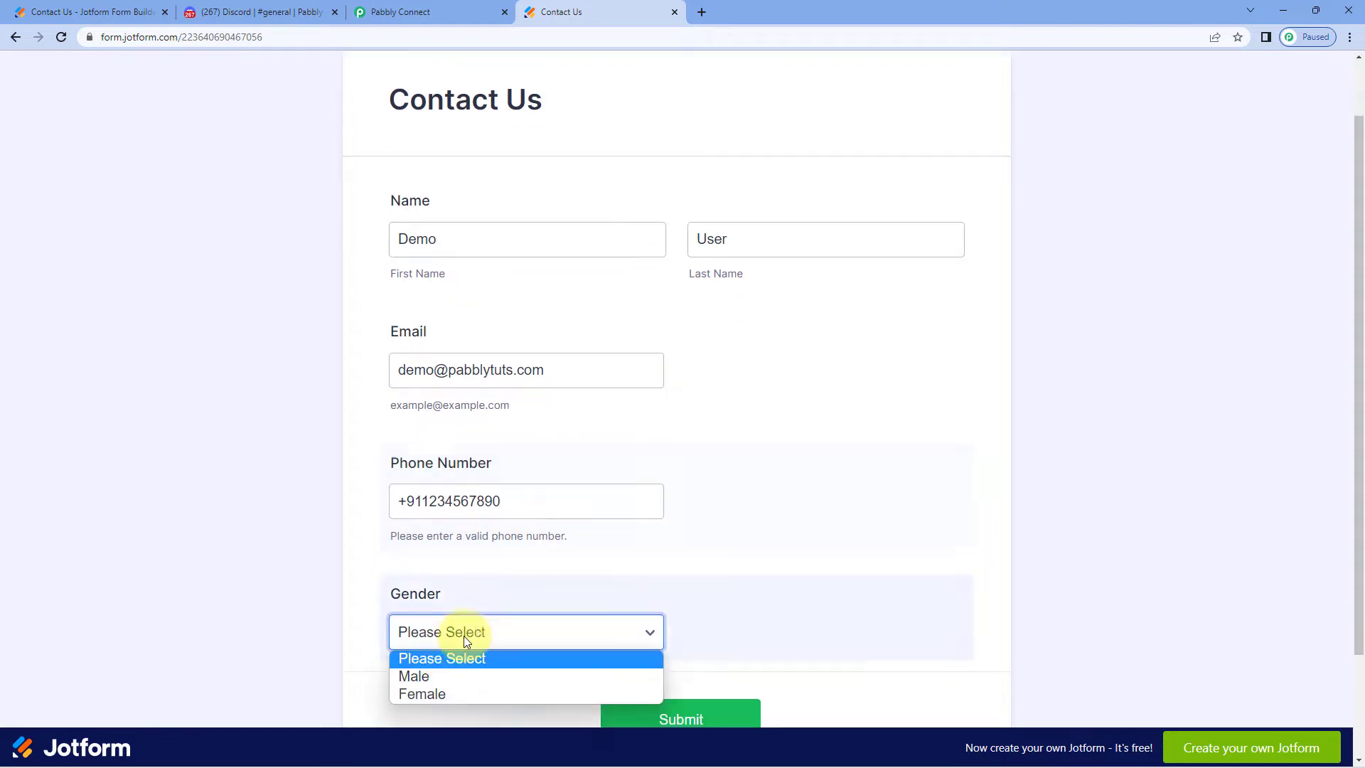
left_click(447, 675)
left_click(657, 720)
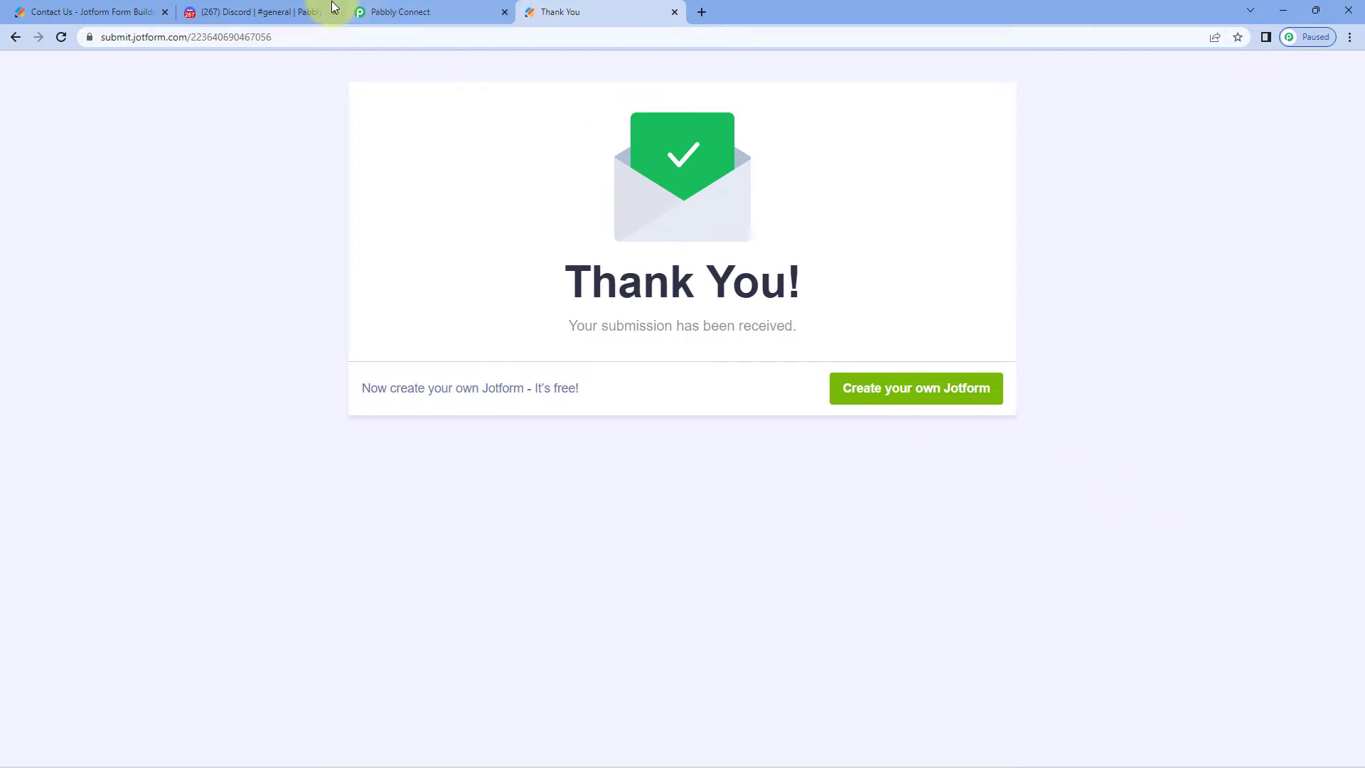
left_click(114, 12)
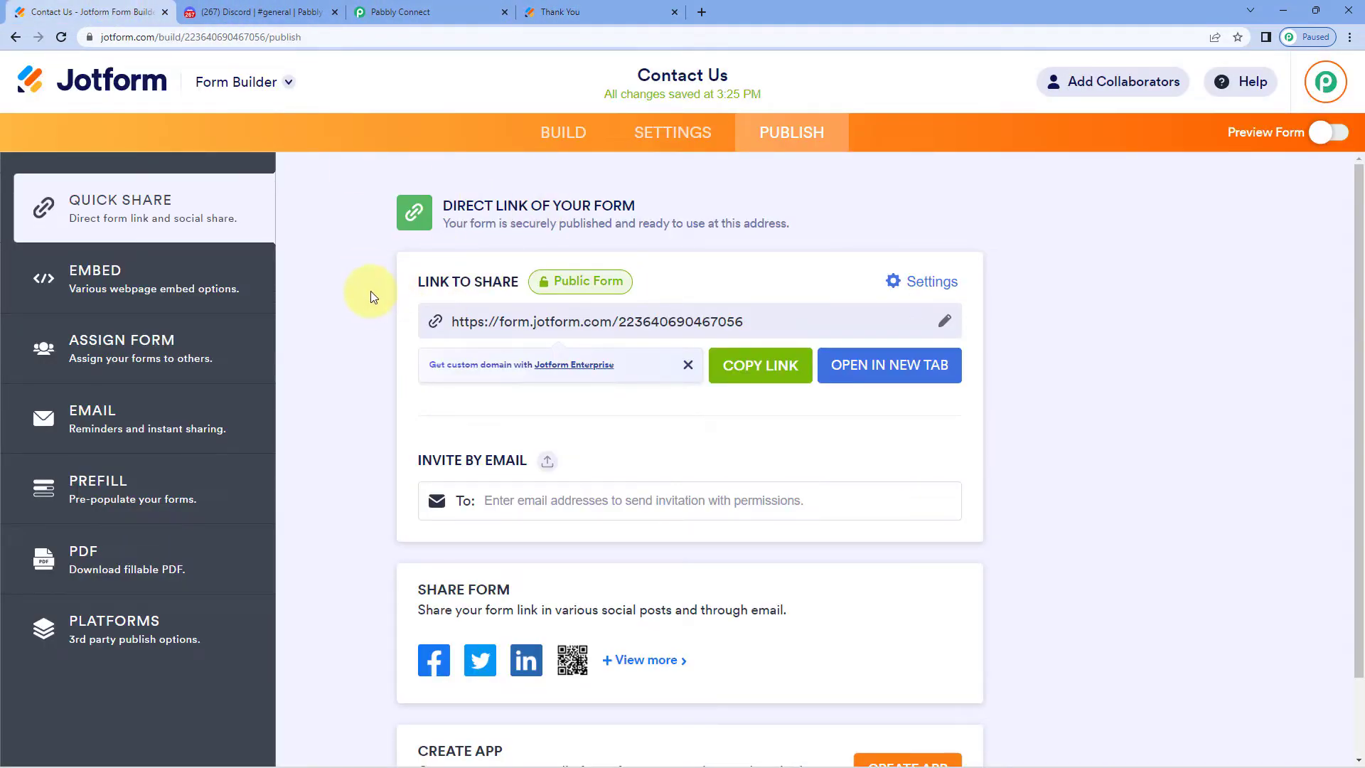
Review the captured name, e-mail, phone and gender values in the webhook's Response Received
left_click(400, 11)
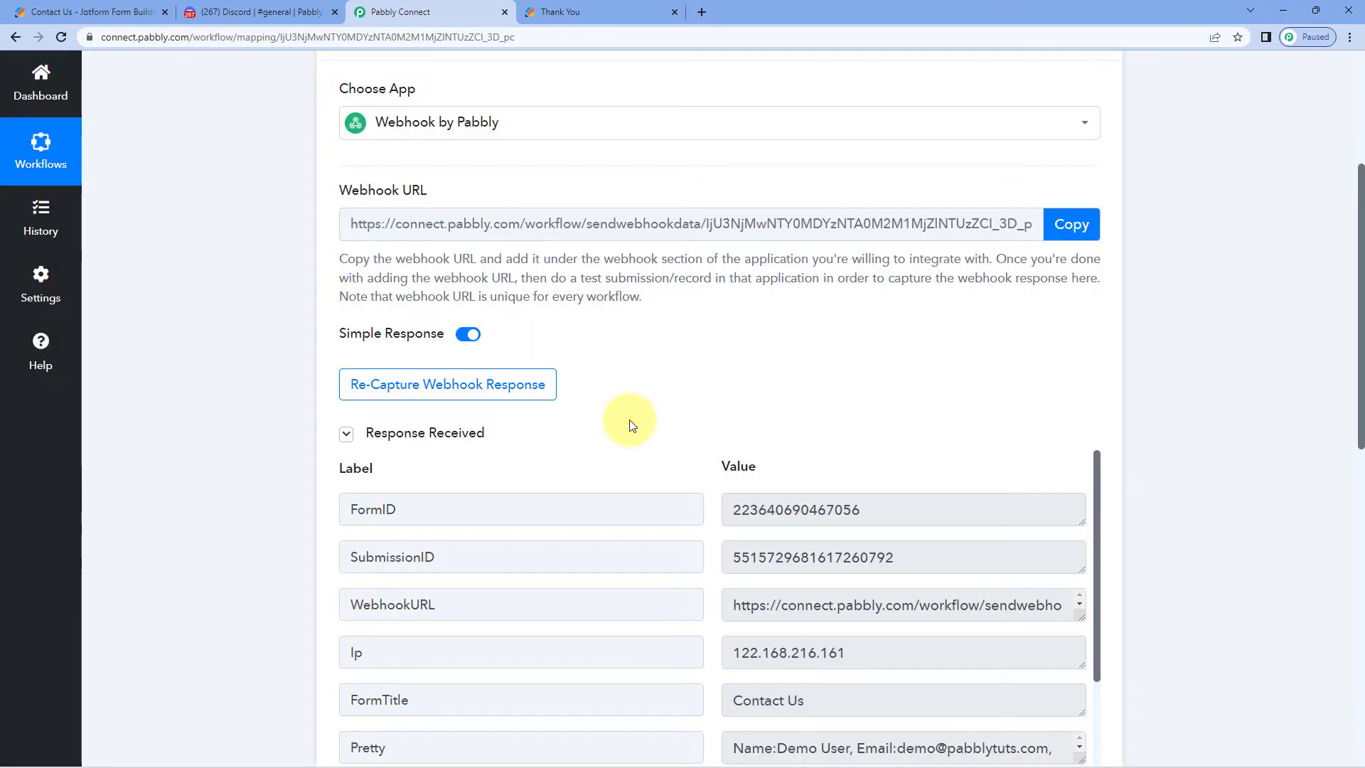
scroll(632, 425, "down", 2)
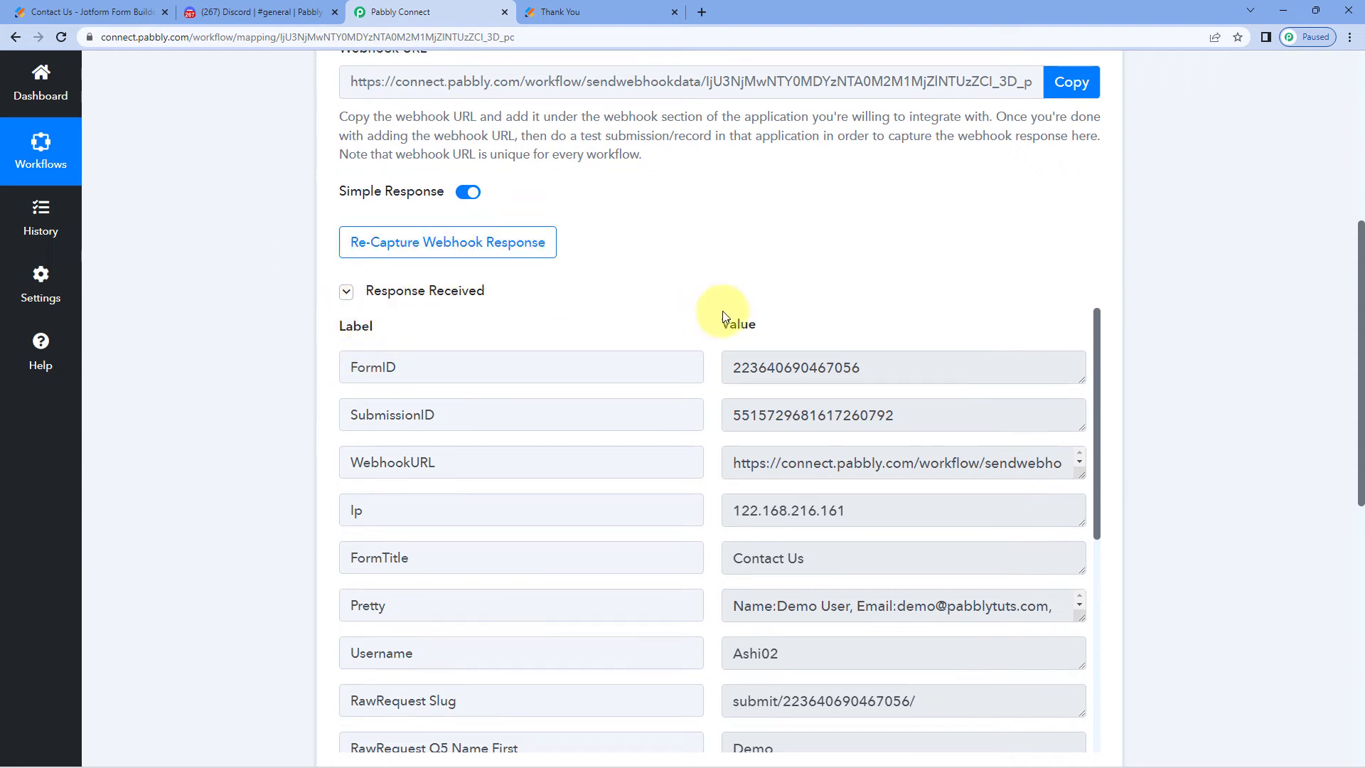
scroll(671, 289, "up", 3)
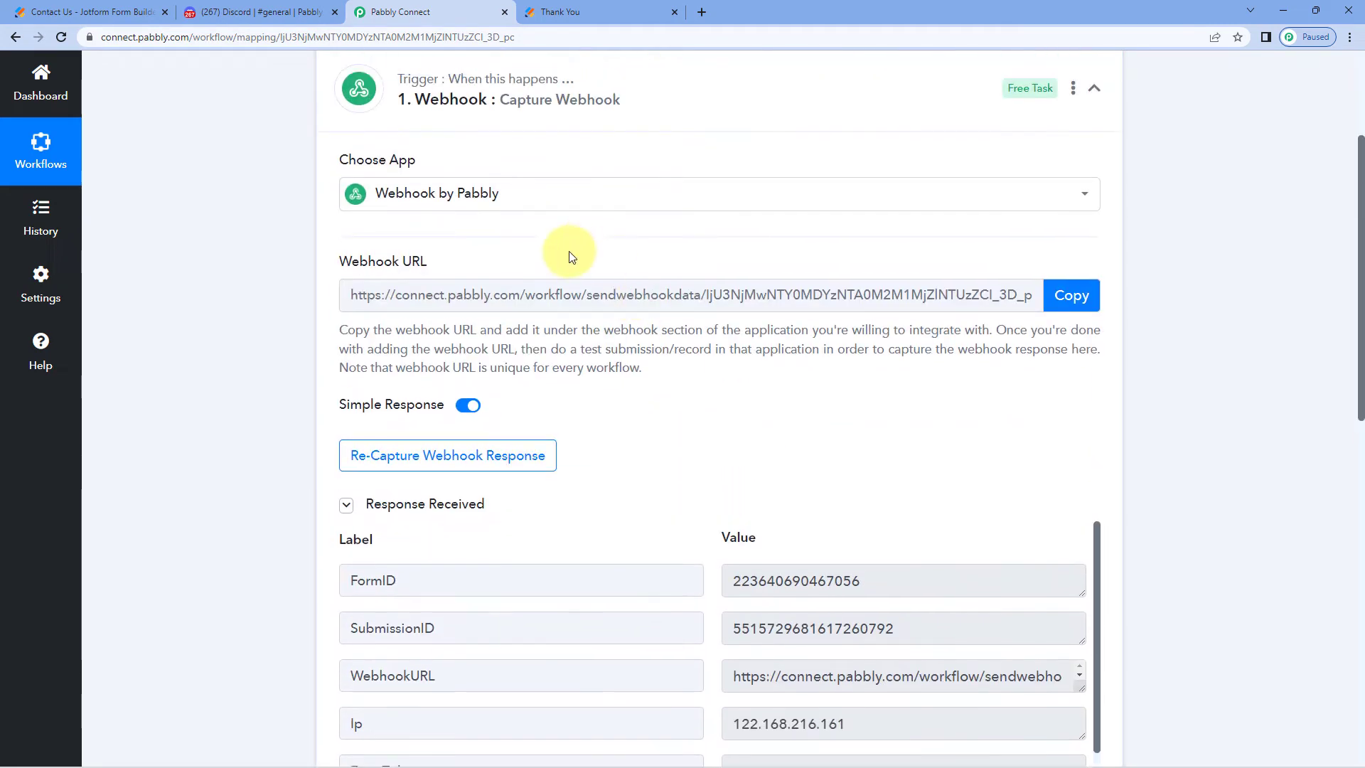
left_click(114, 12)
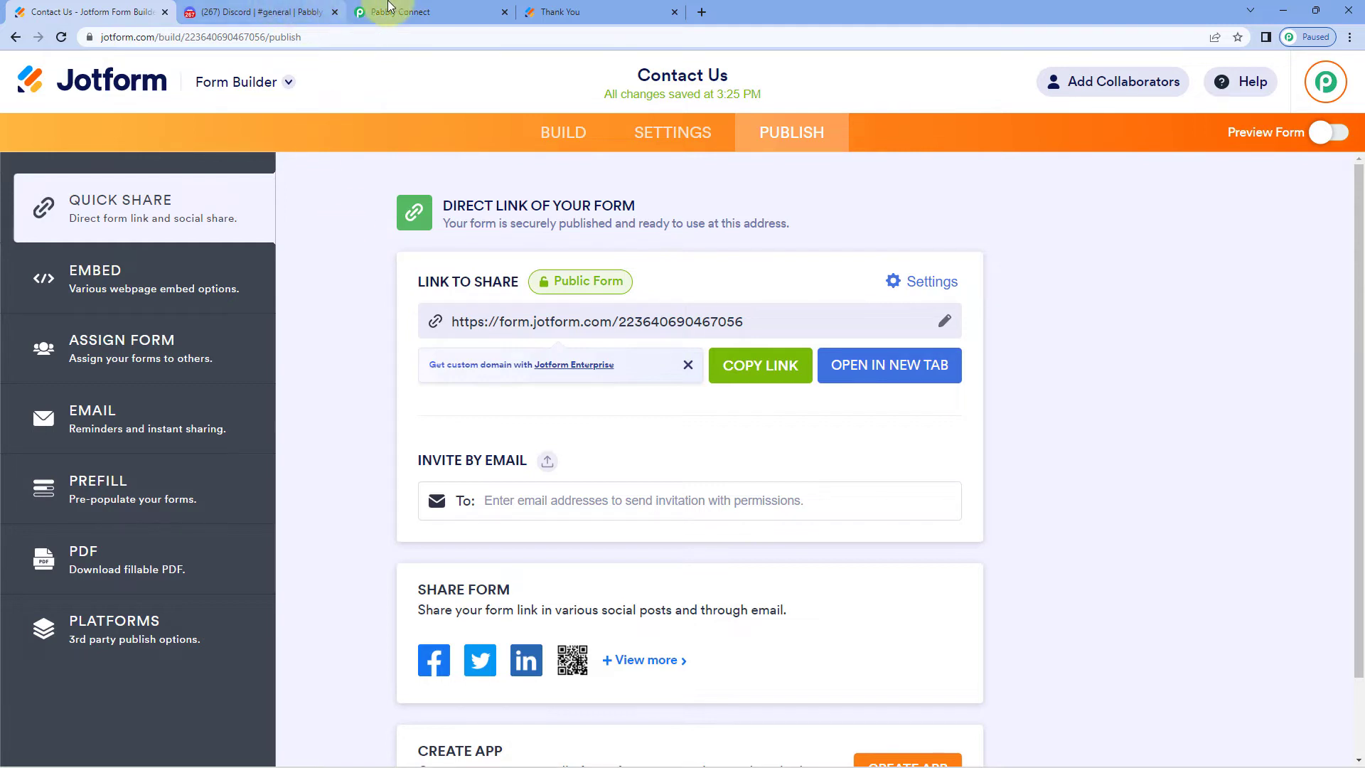
left_click(419, 12)
scroll(711, 516, "down", 10)
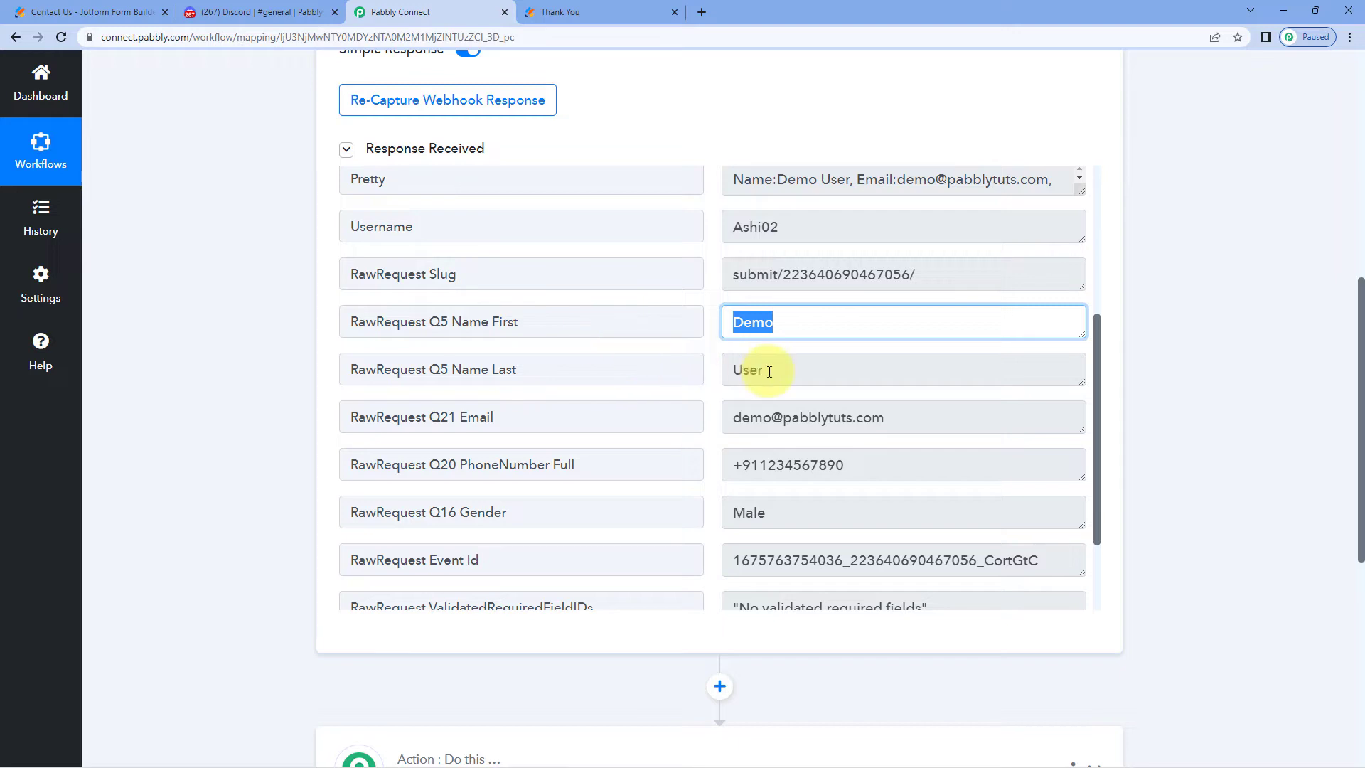
left_click(771, 371)
left_click(736, 420)
left_click(933, 476)
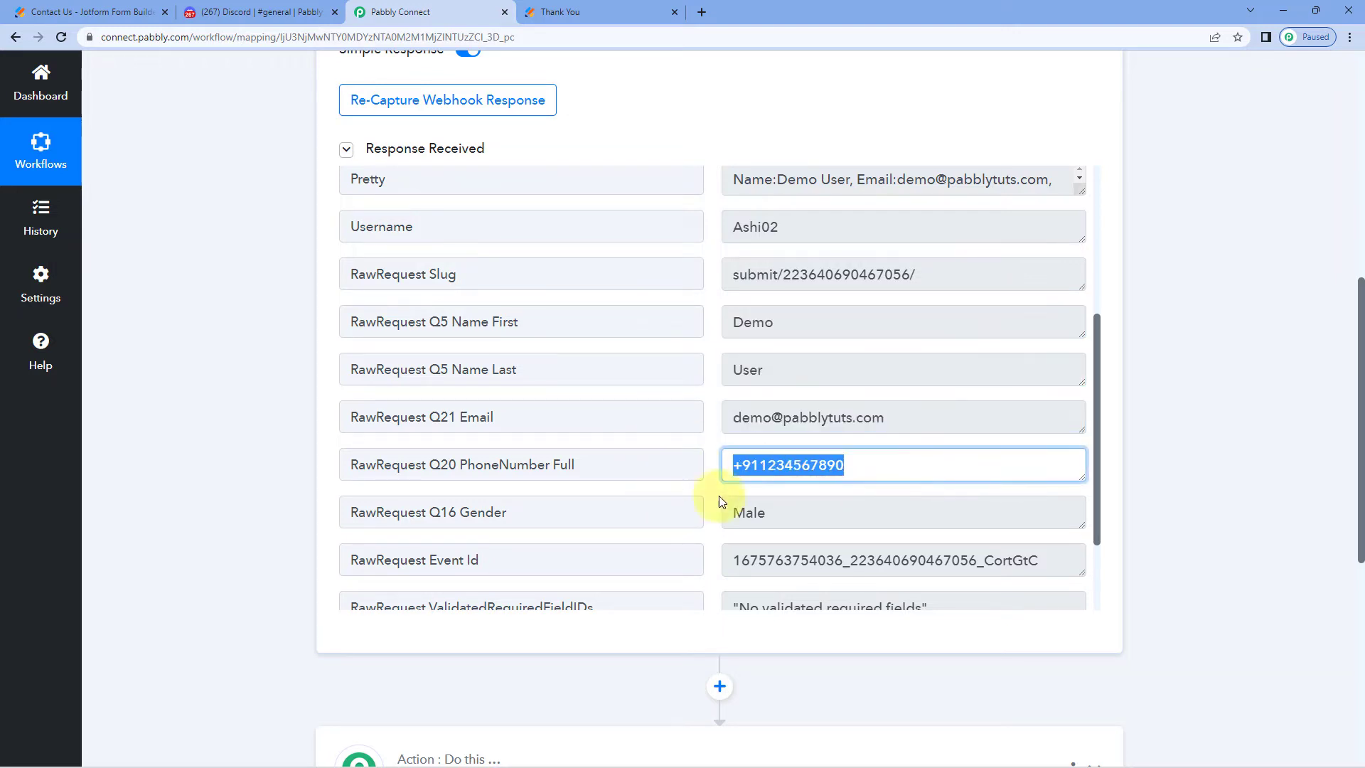
key("Tab")
left_click(716, 424)
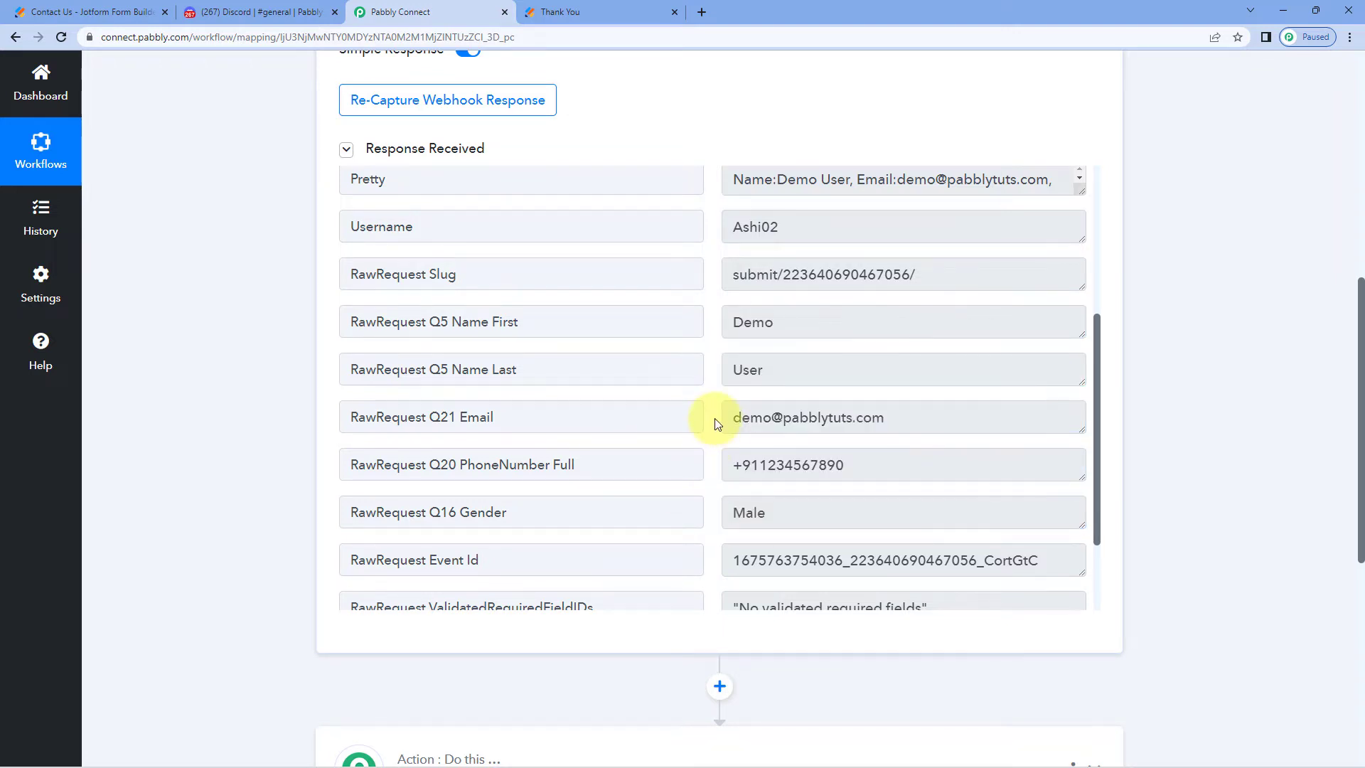
Expand the '2. Choose Your Next Application' action step
scroll(676, 207, "up", 5)
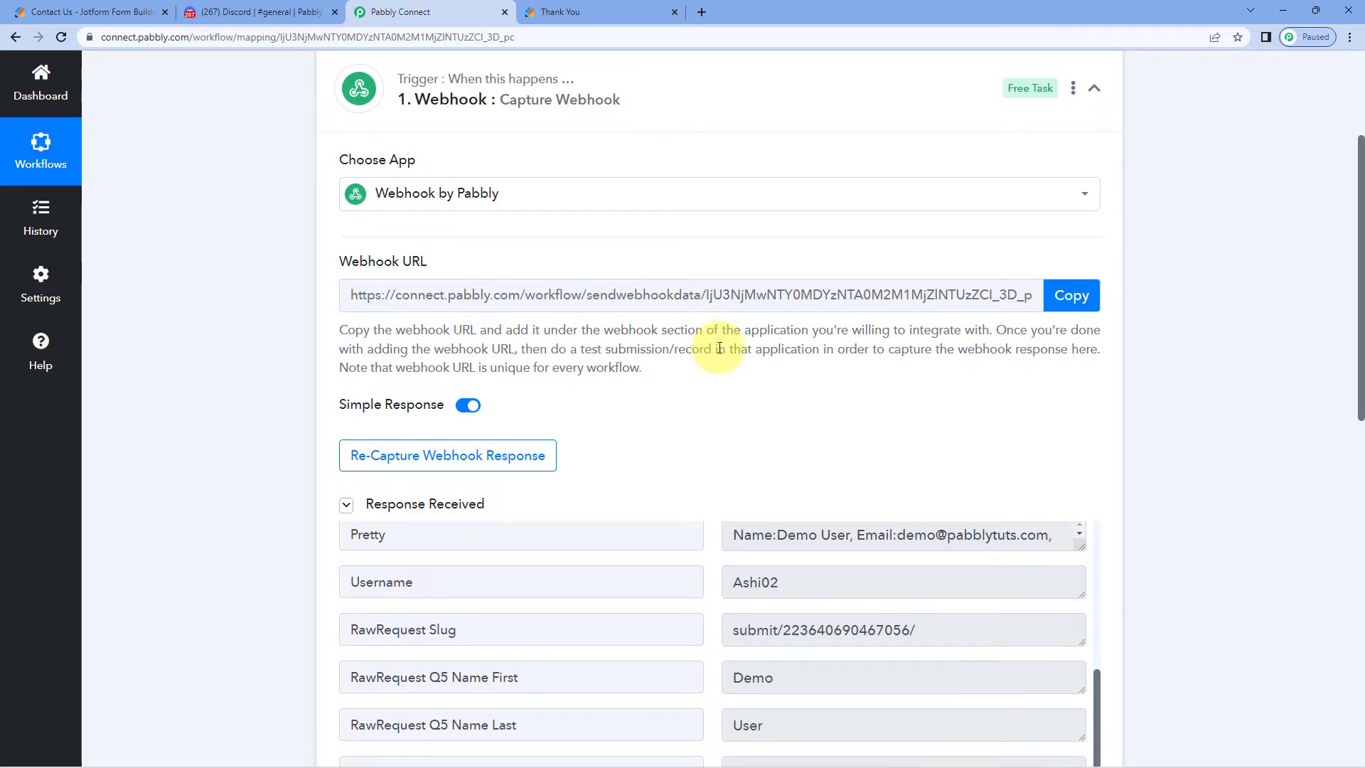
scroll(597, 356, "down", 2)
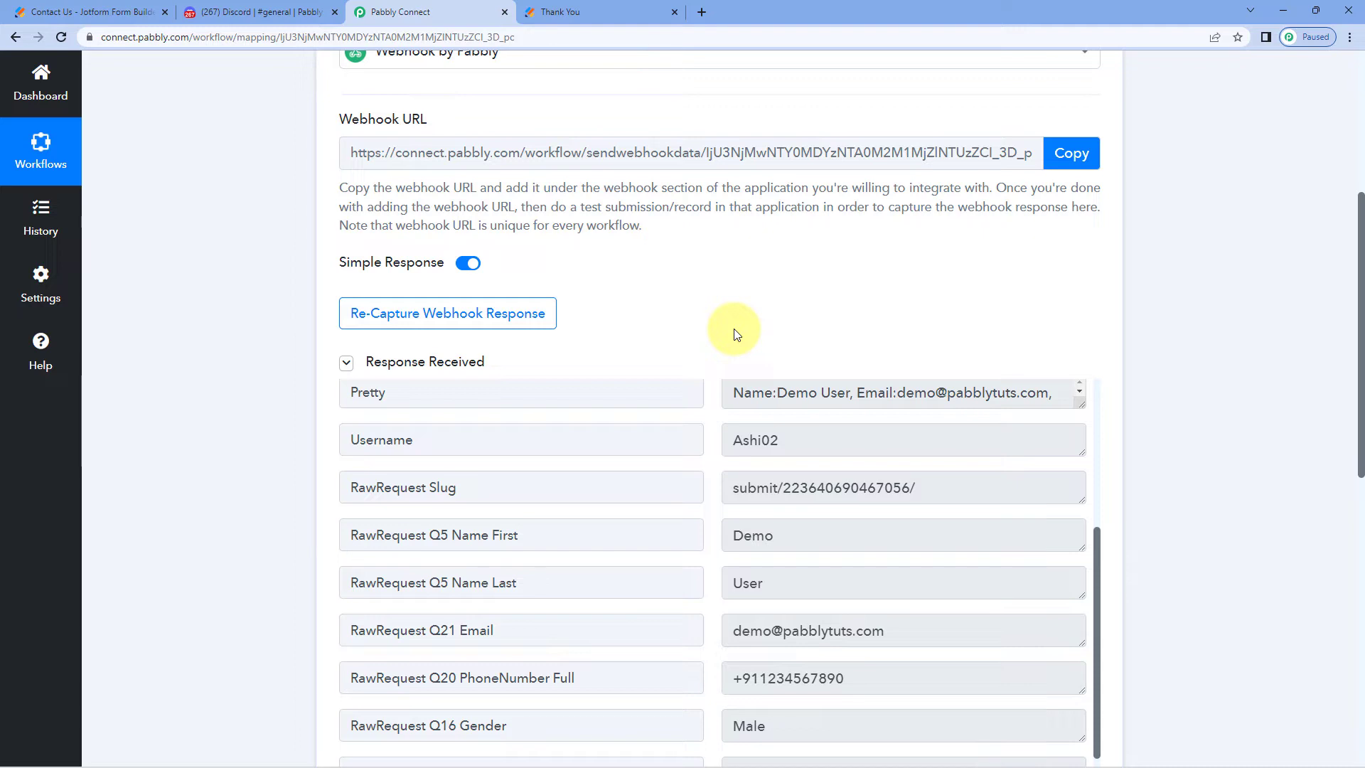
scroll(718, 344, "up", 1)
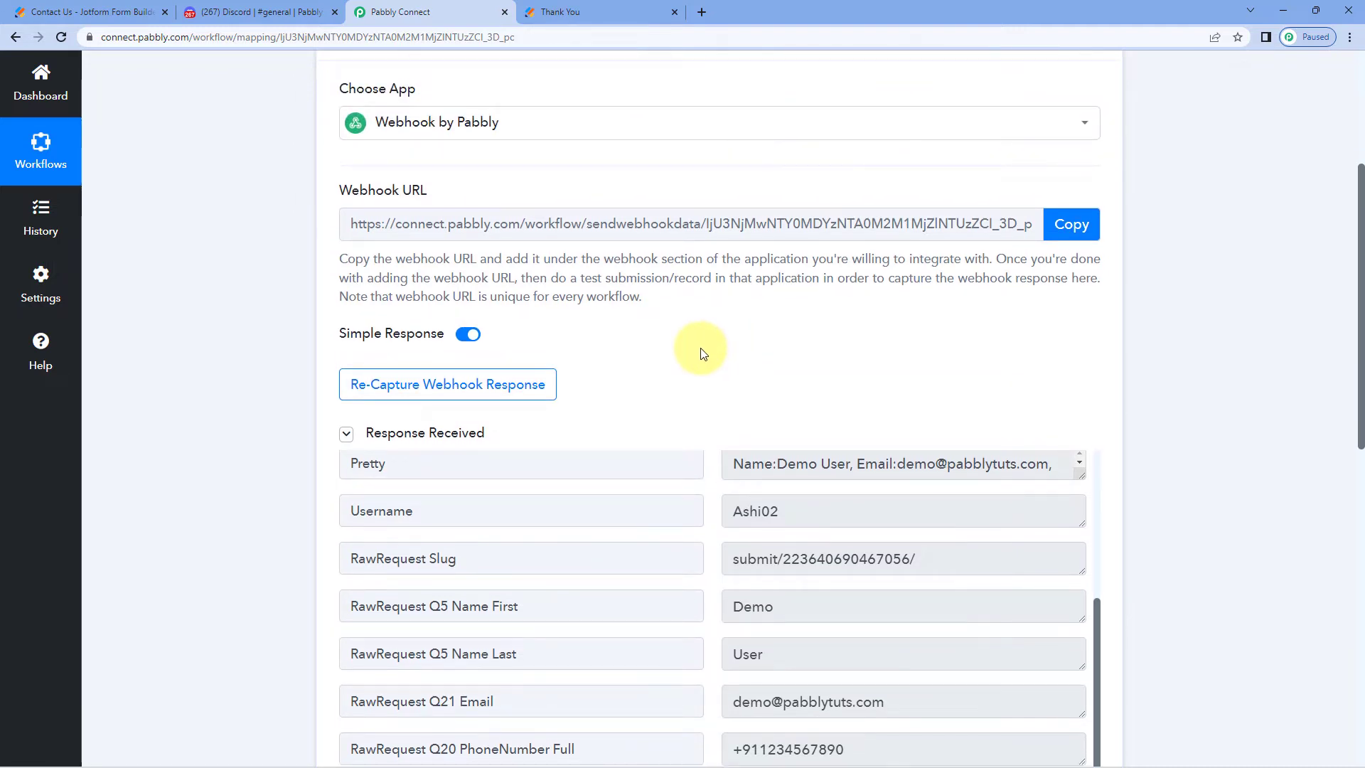
scroll(701, 353, "up", 2)
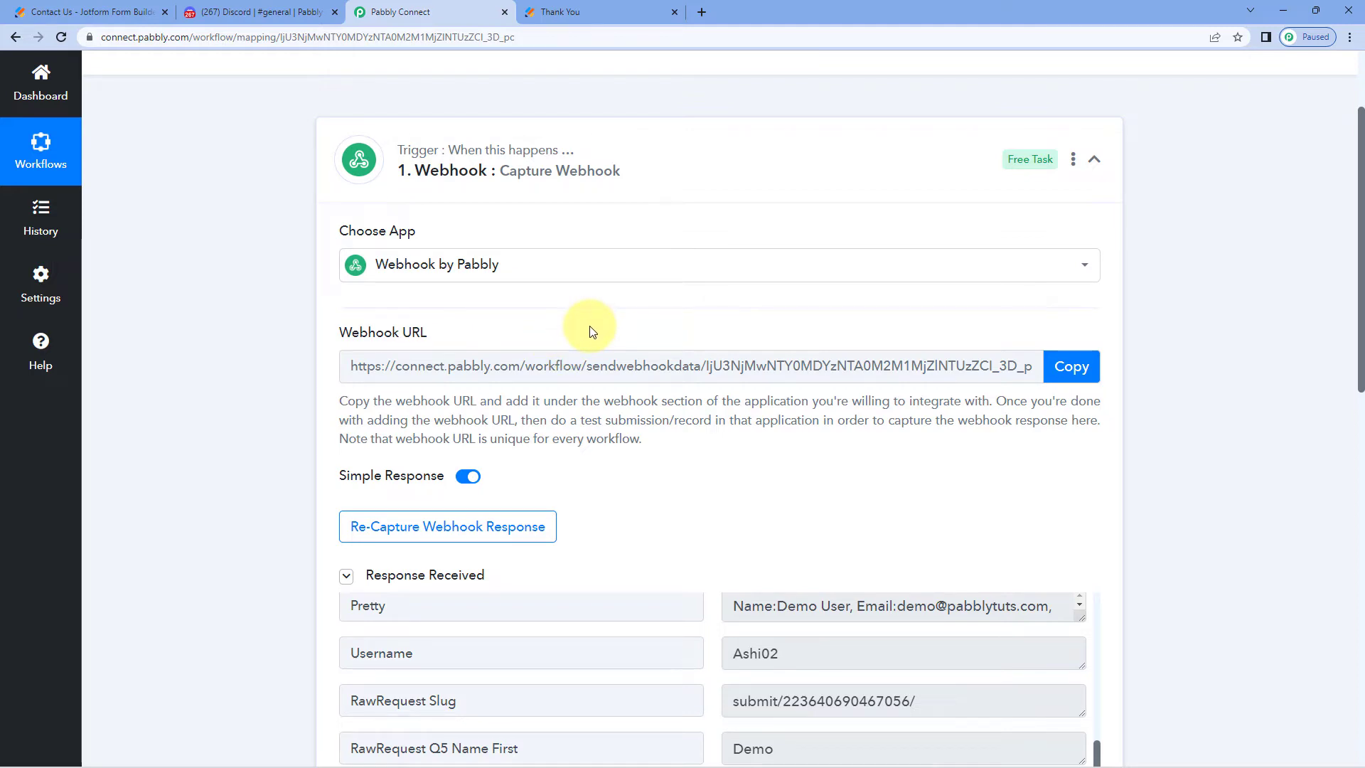
left_click(295, 12)
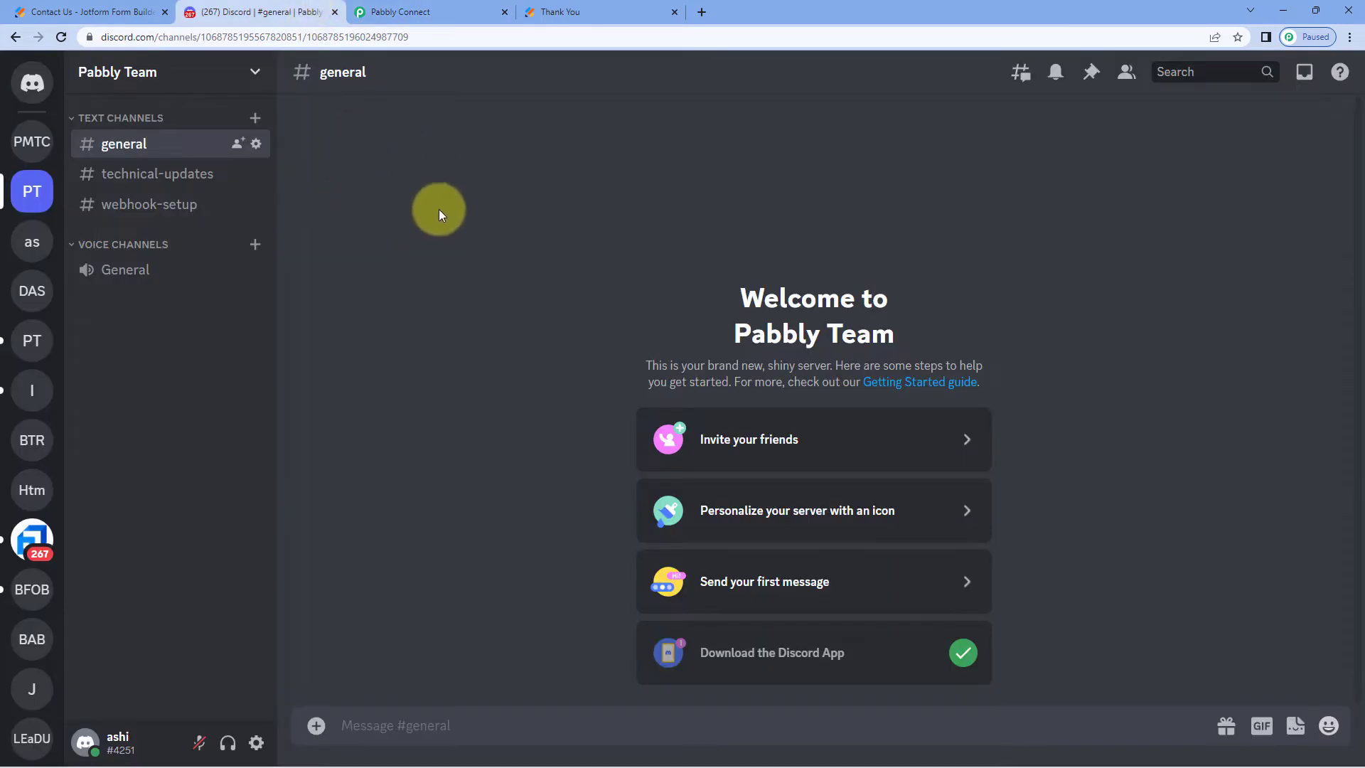
left_click(451, 11)
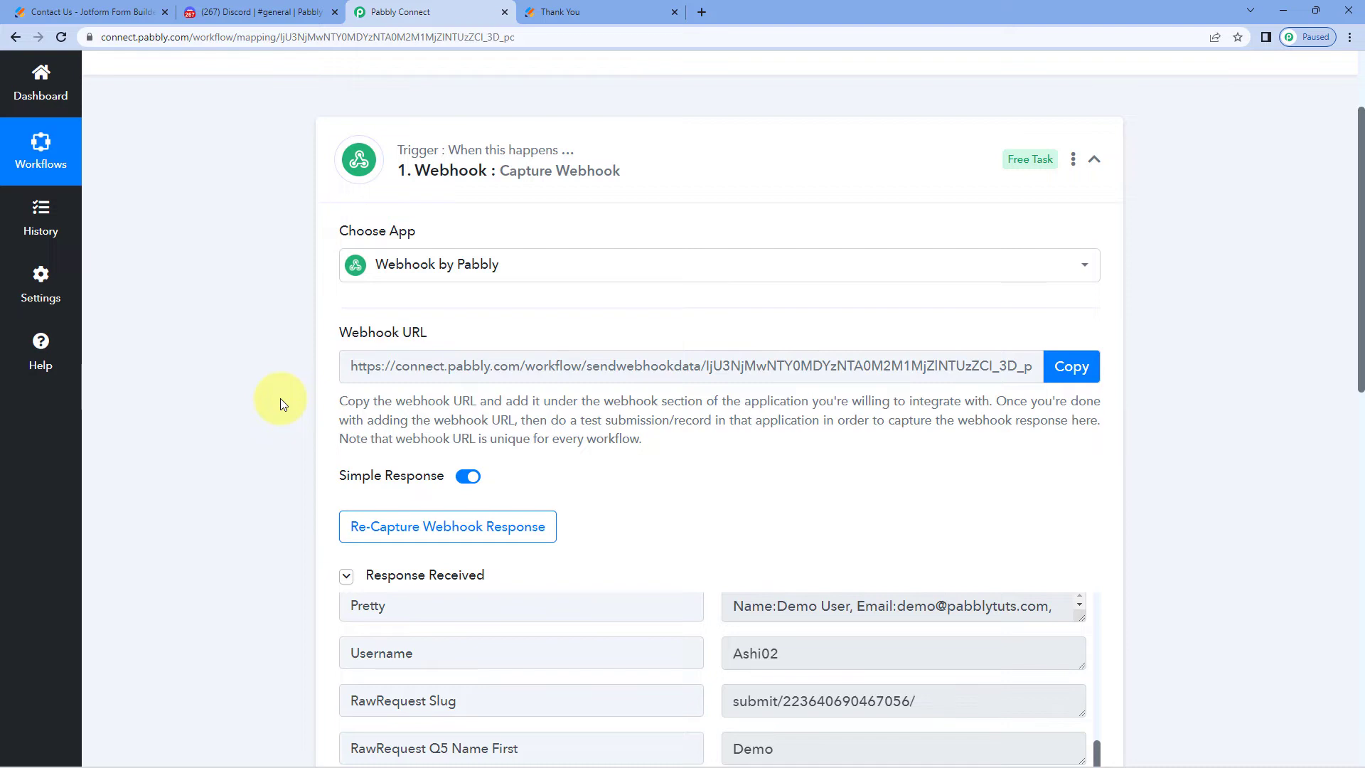
scroll(280, 398, "down", 9)
scroll(280, 404, "down", 4)
left_click(704, 258)
Set the action app to Discord with the Send Channel Message (HTML) event, and connect it
left_click(524, 362)
type("Discord")
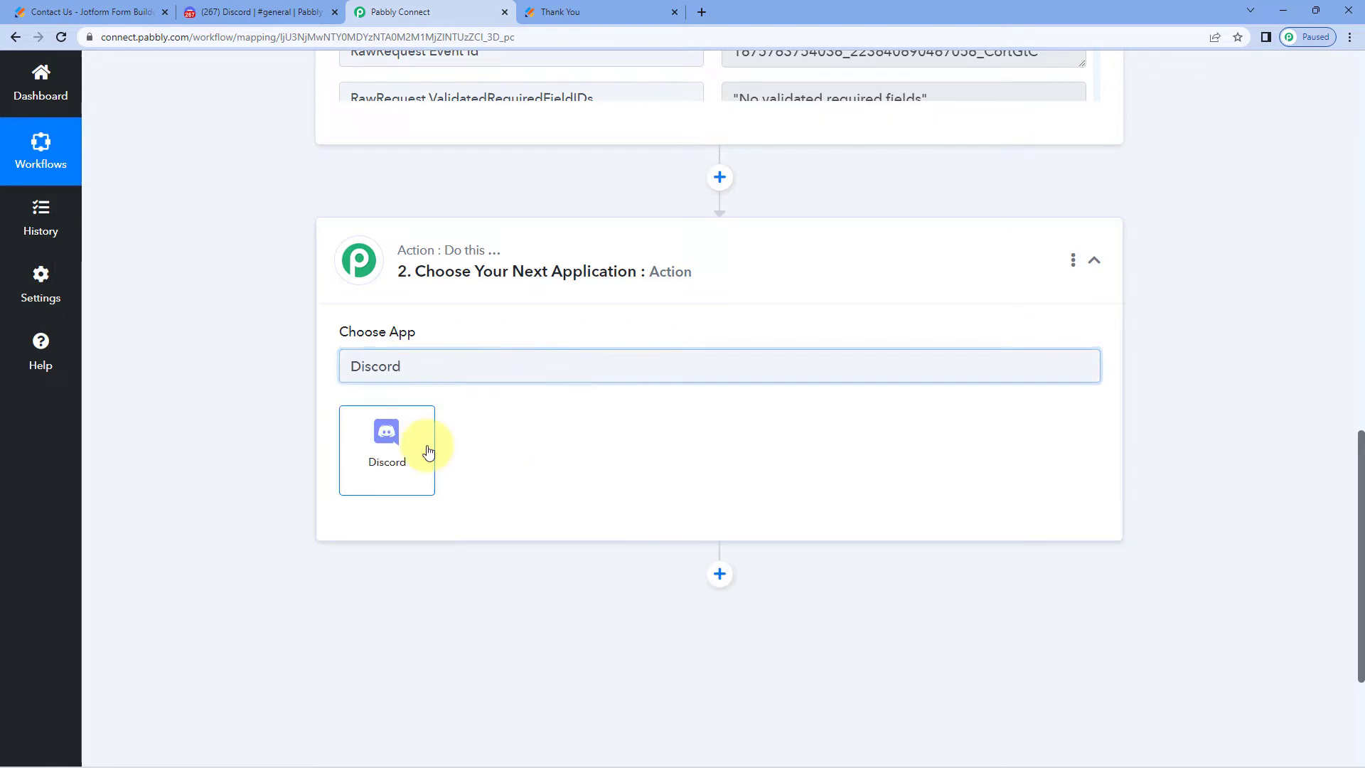
left_click(426, 451)
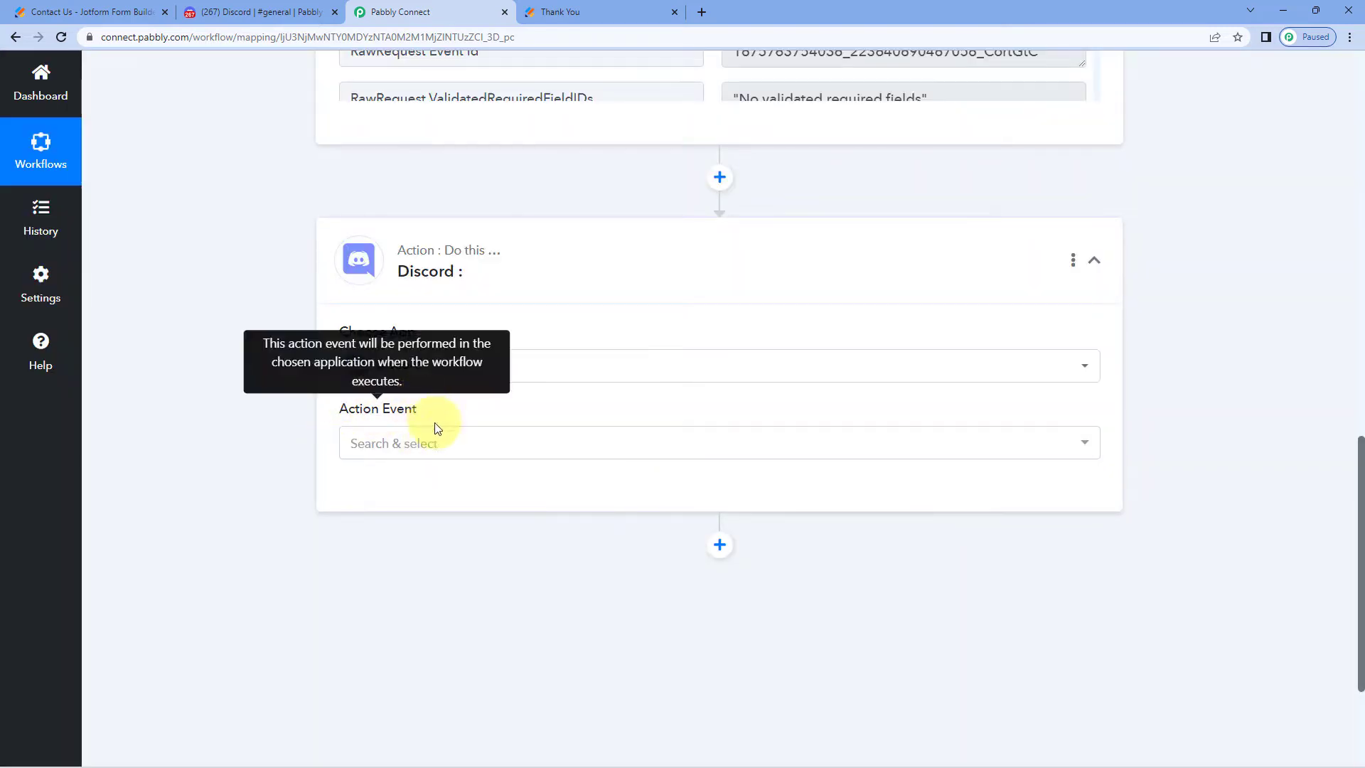
left_click(475, 452)
scroll(291, 444, "down", 1)
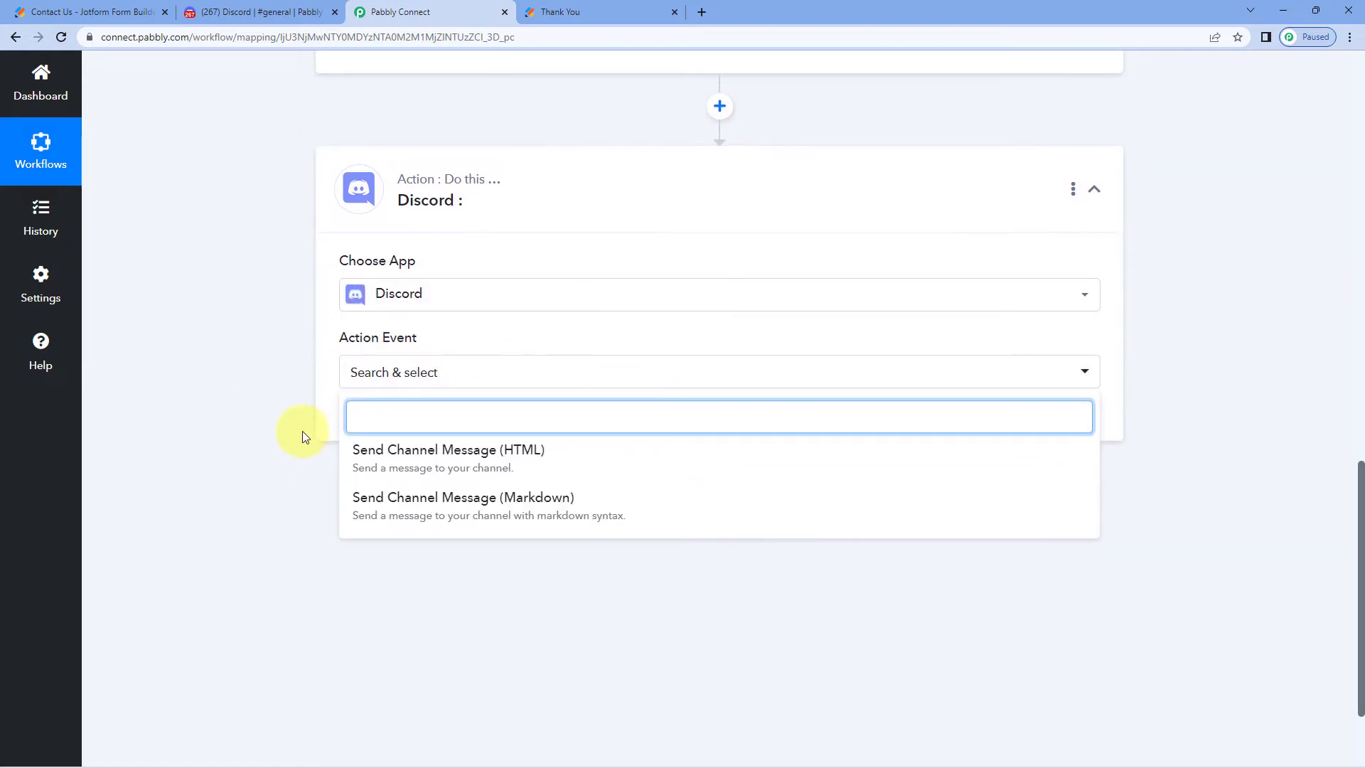
left_click(558, 466)
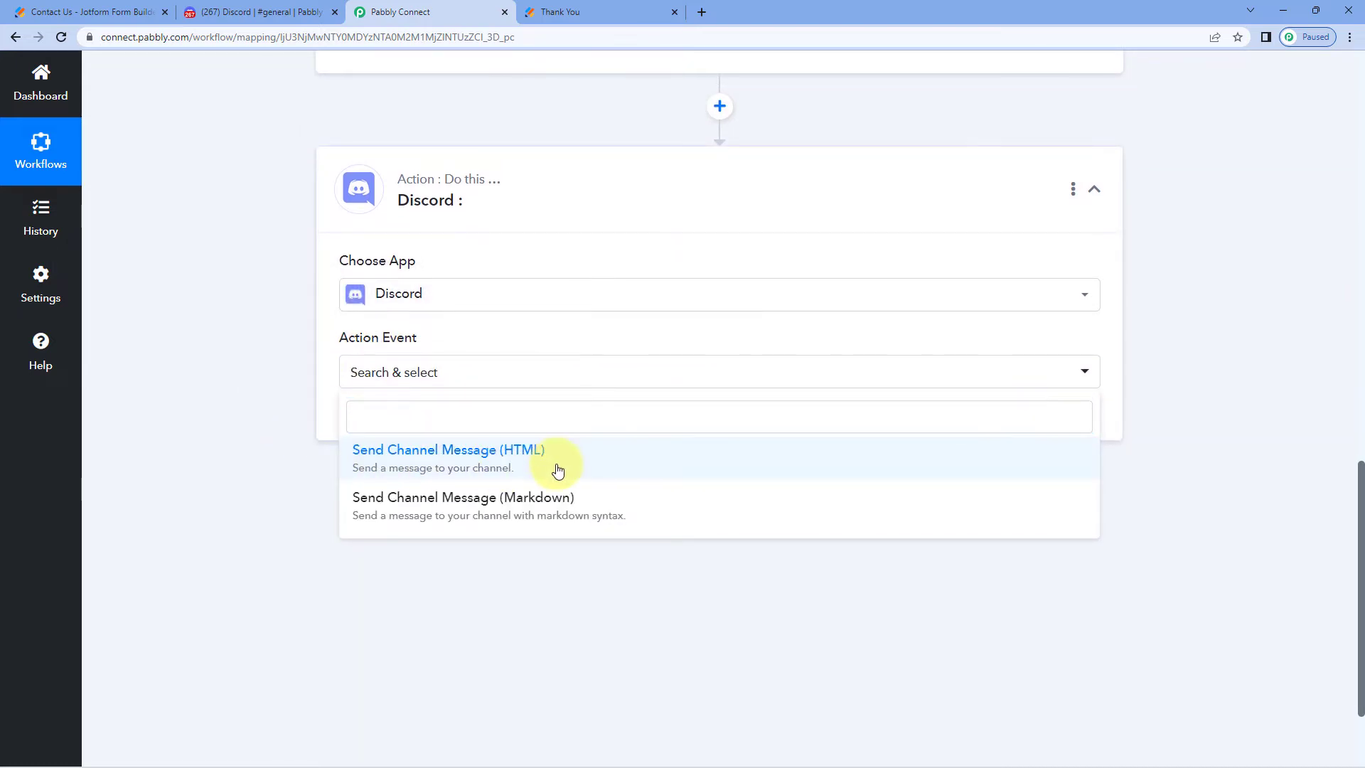
left_click(397, 425)
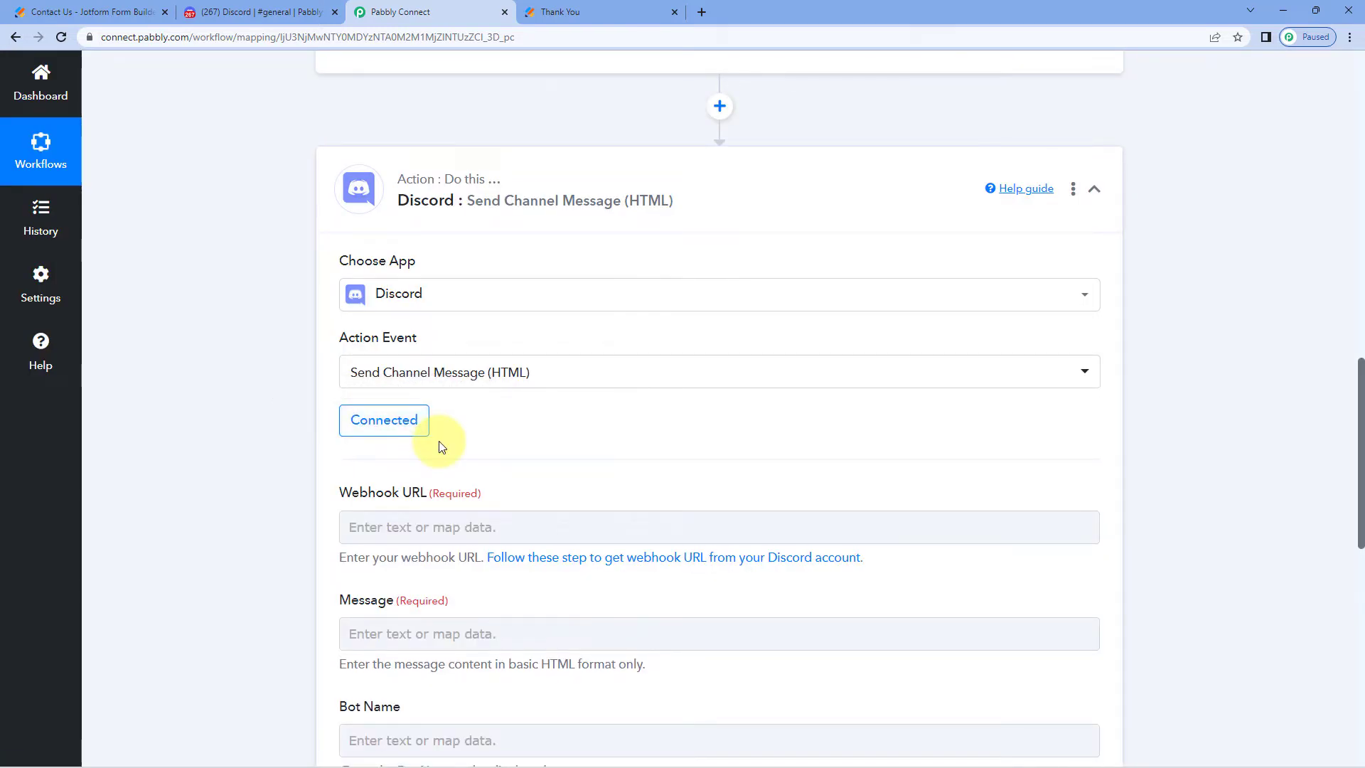
scroll(439, 445, "down", 1)
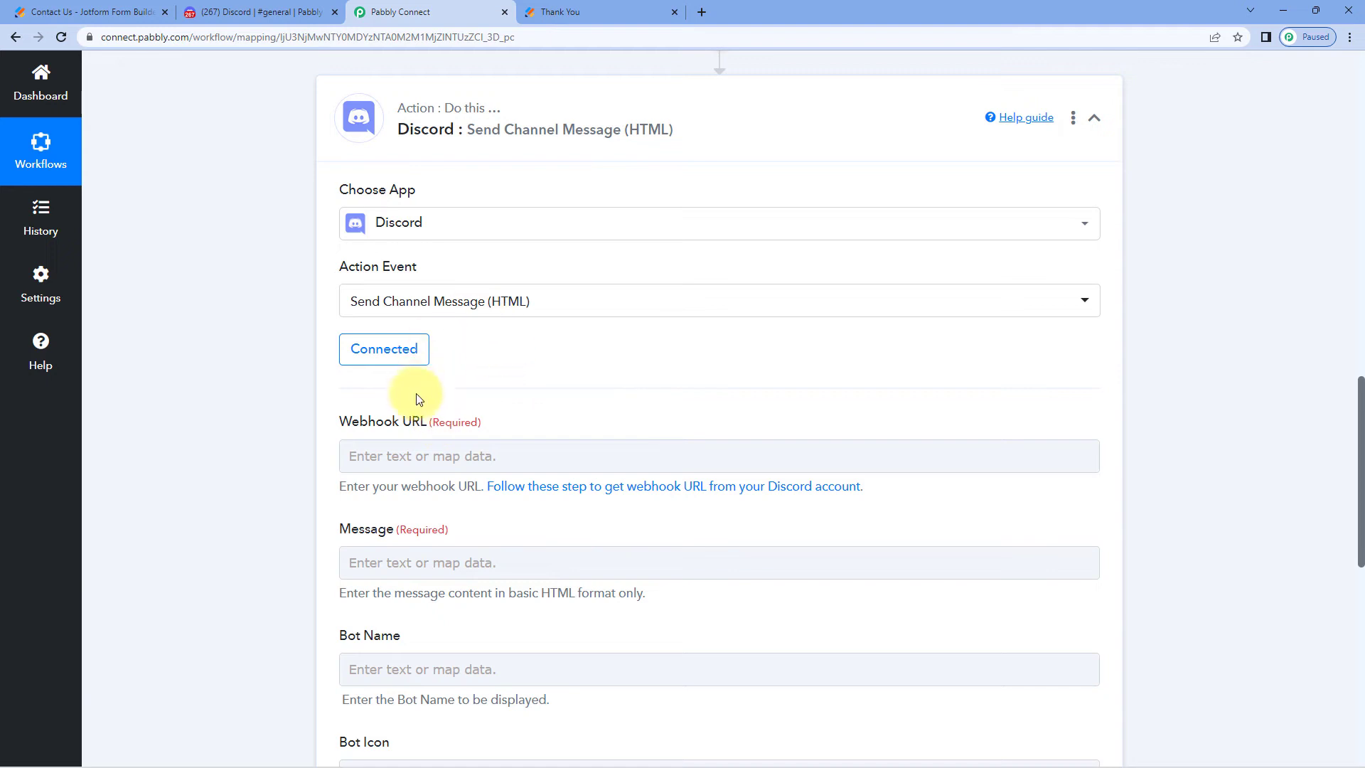
scroll(418, 398, "down", 2)
left_click(393, 302)
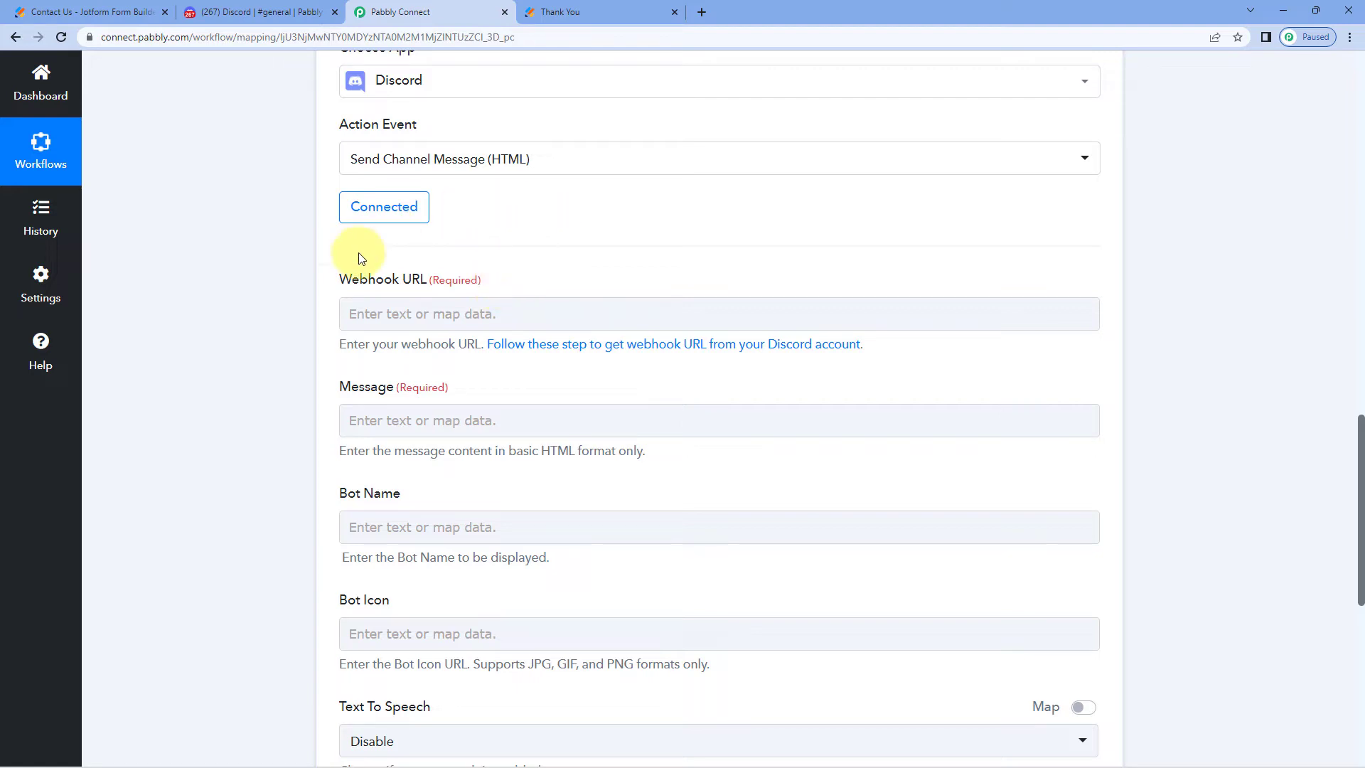
Leave the Webhook URL field empty and bring up Discord's #general channel
left_click(464, 320)
left_click(558, 276)
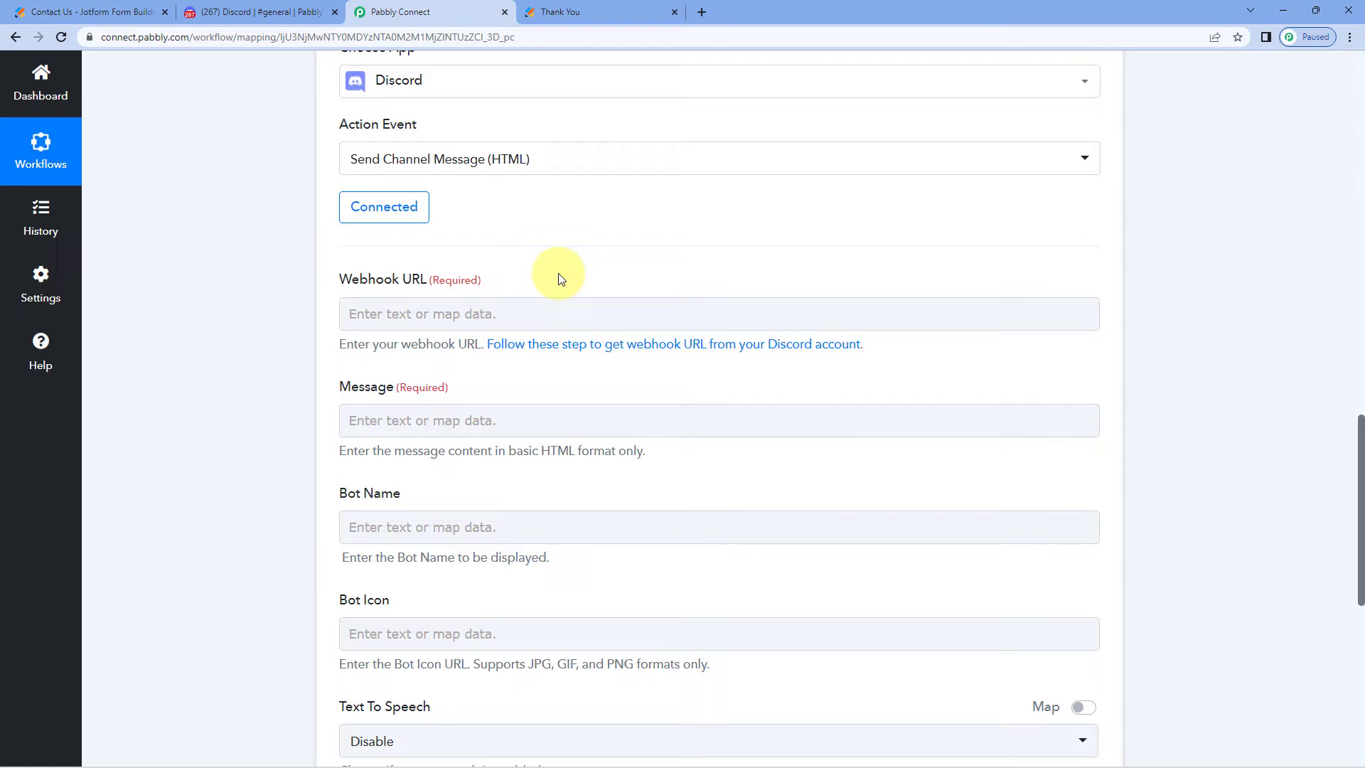
left_click(268, 12)
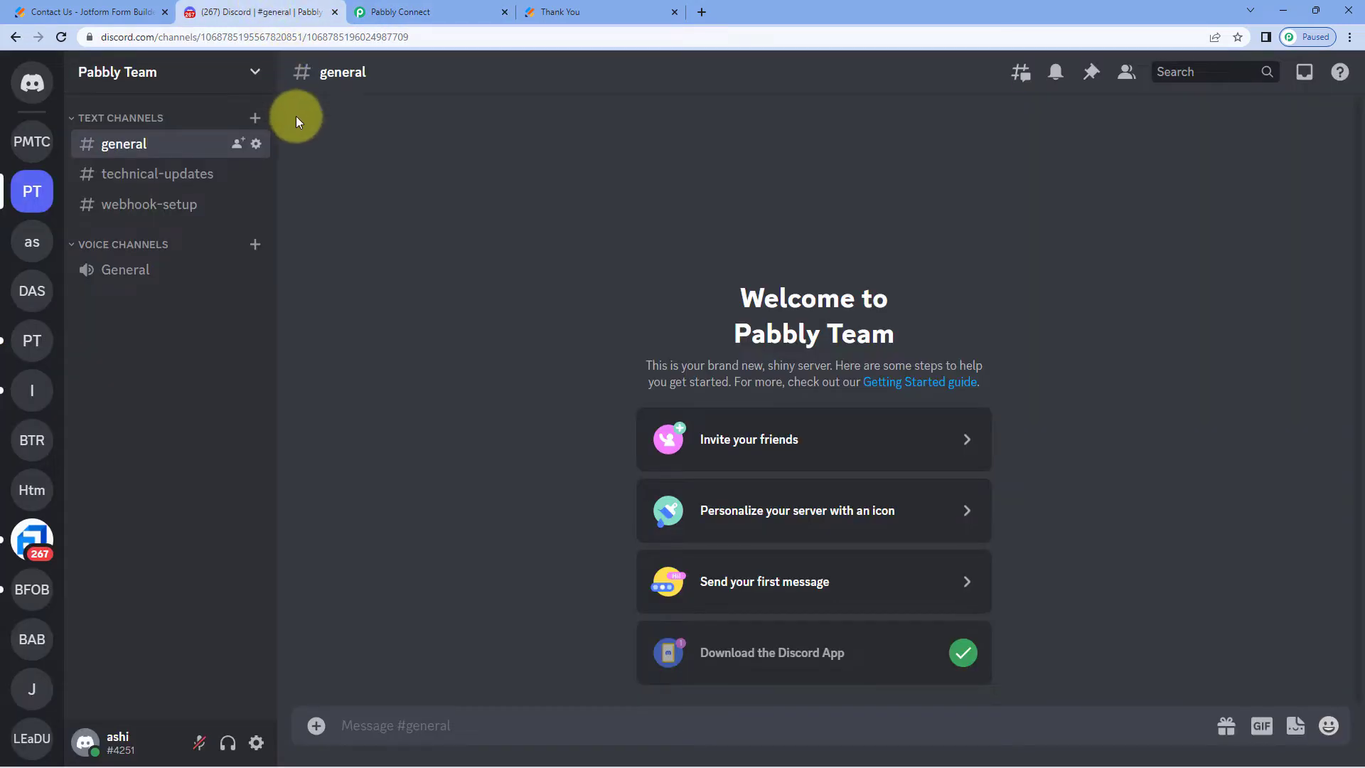
Create a new webhook via Pabbly Team Server Settings > Integrations > View Webhooks
left_click(257, 74)
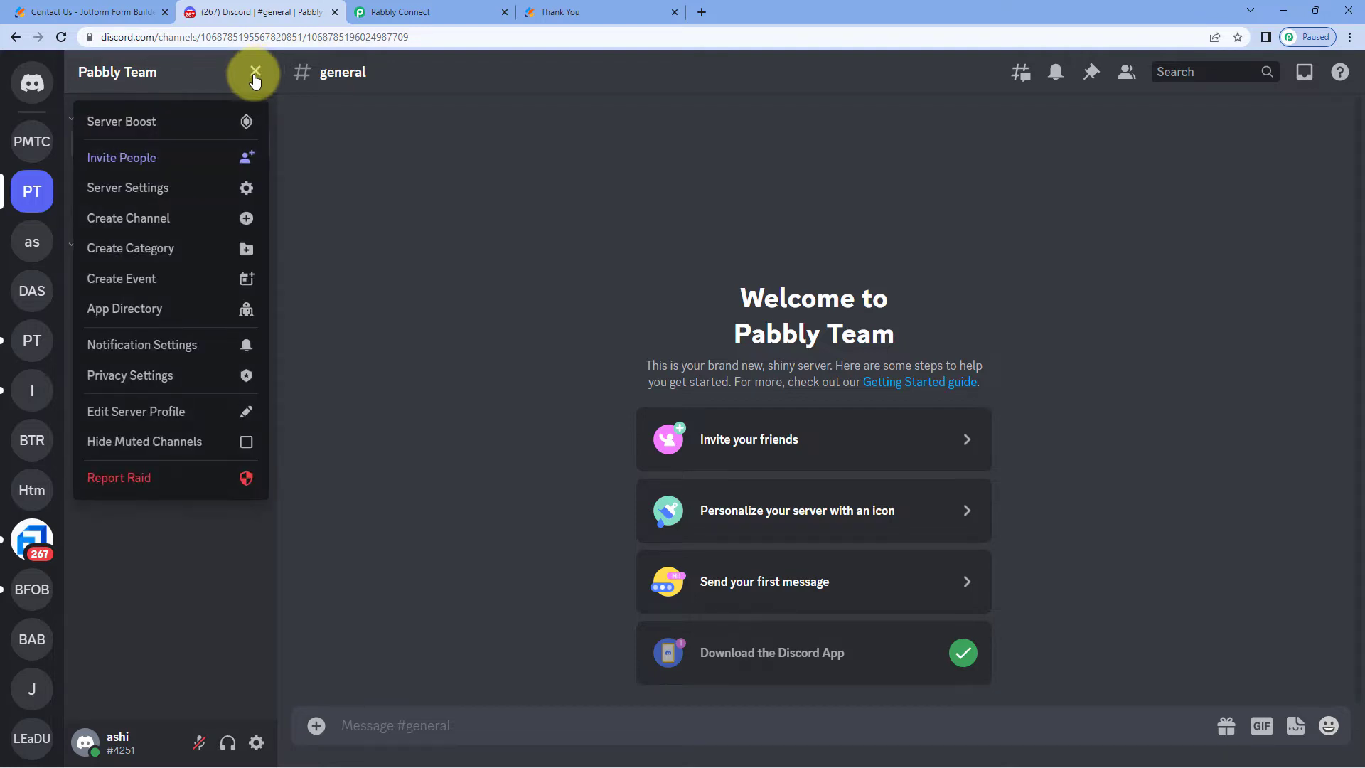
left_click(170, 186)
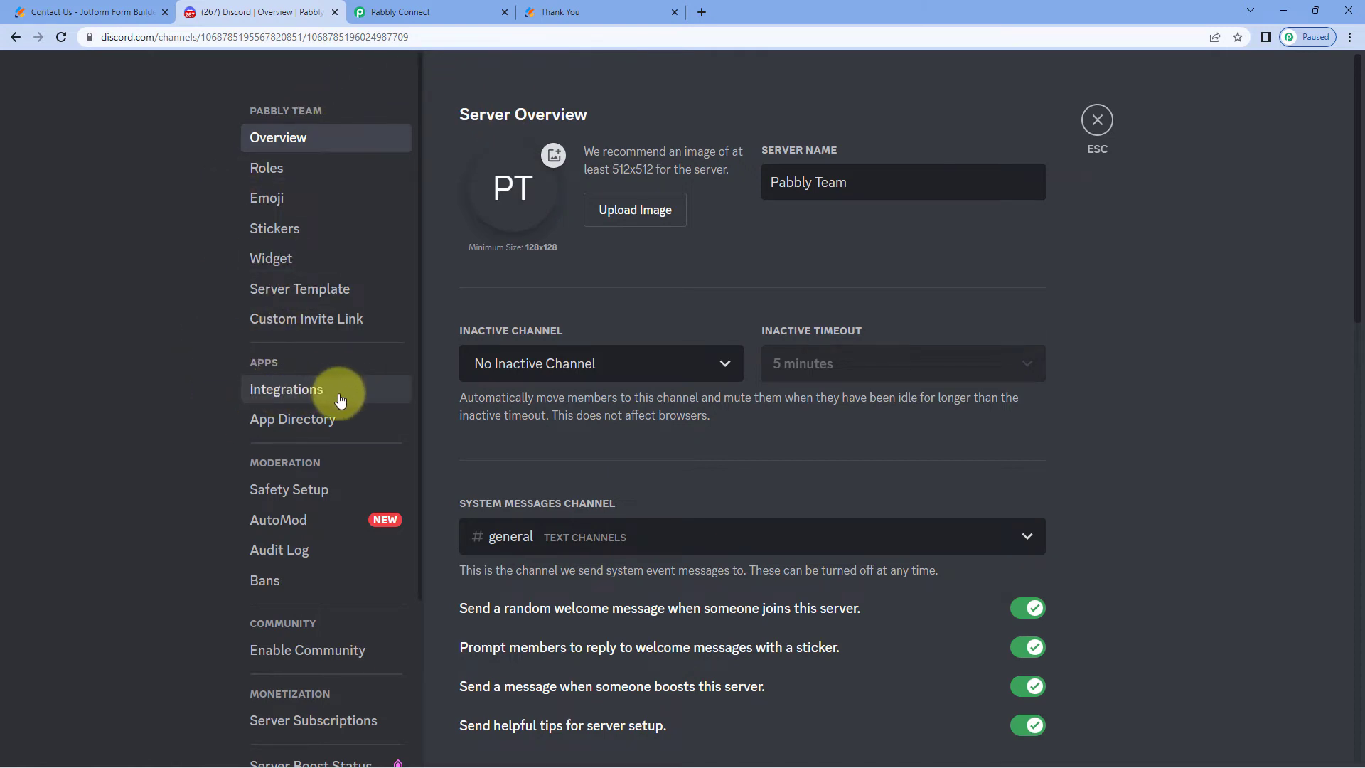
left_click(340, 395)
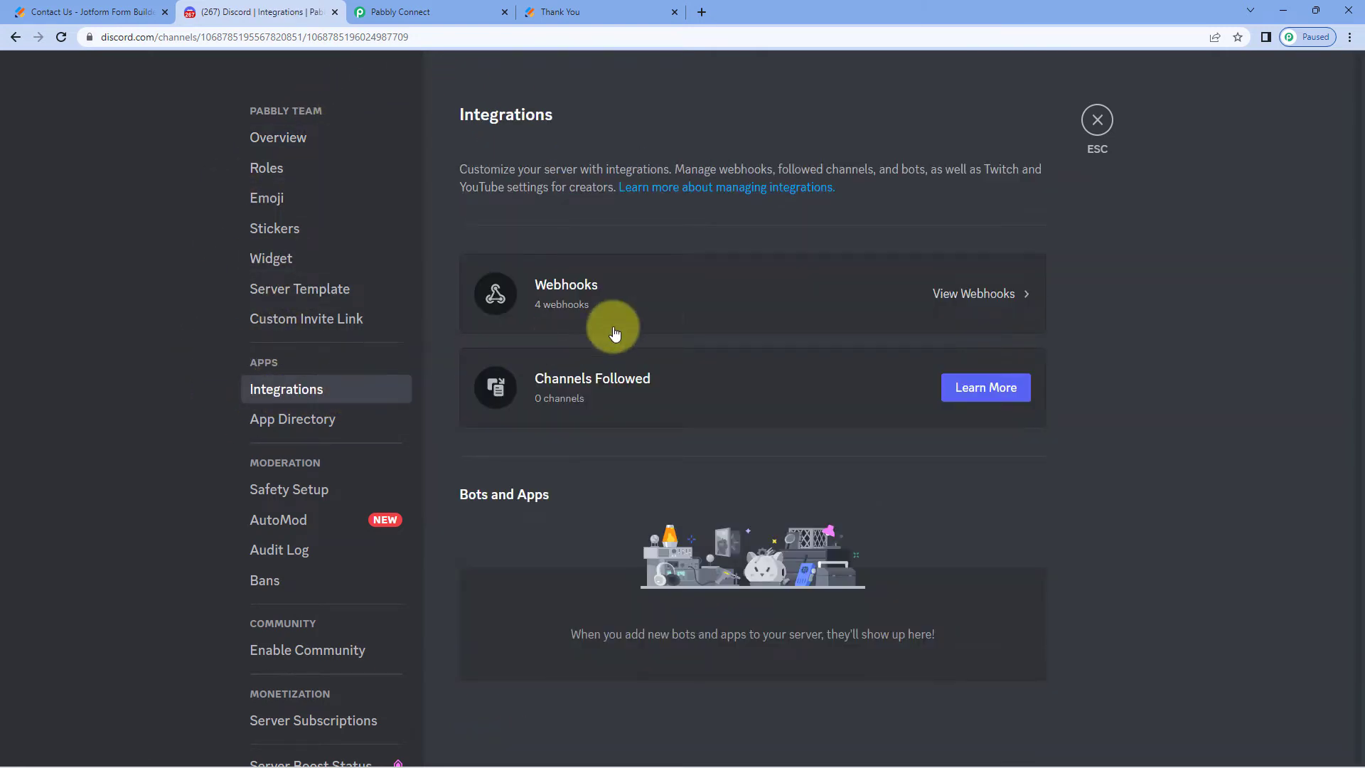
left_click(972, 302)
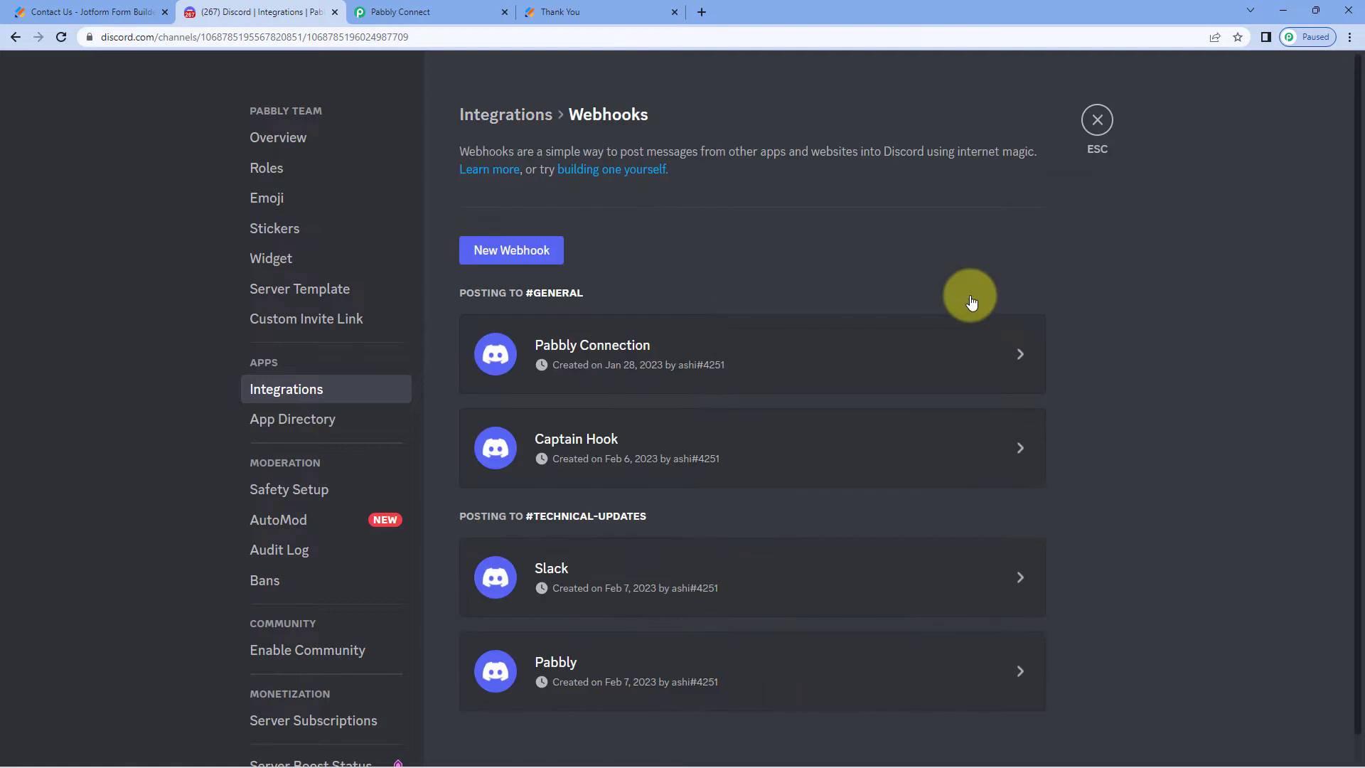
left_click(511, 250)
scroll(555, 526, "down", 2)
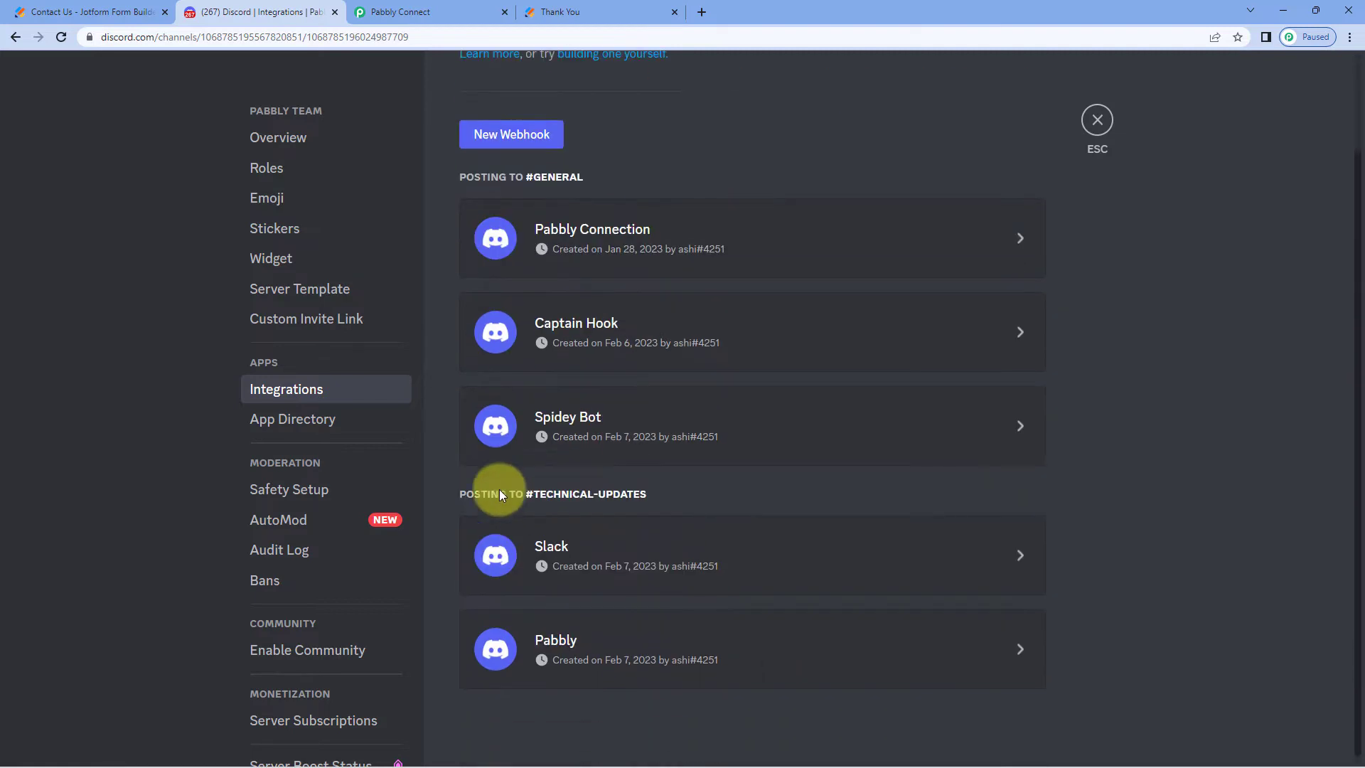
Rename the Spidey Bot webhook to 'Pabbly Connect', post to #webhook-setup, and save
left_click(649, 409)
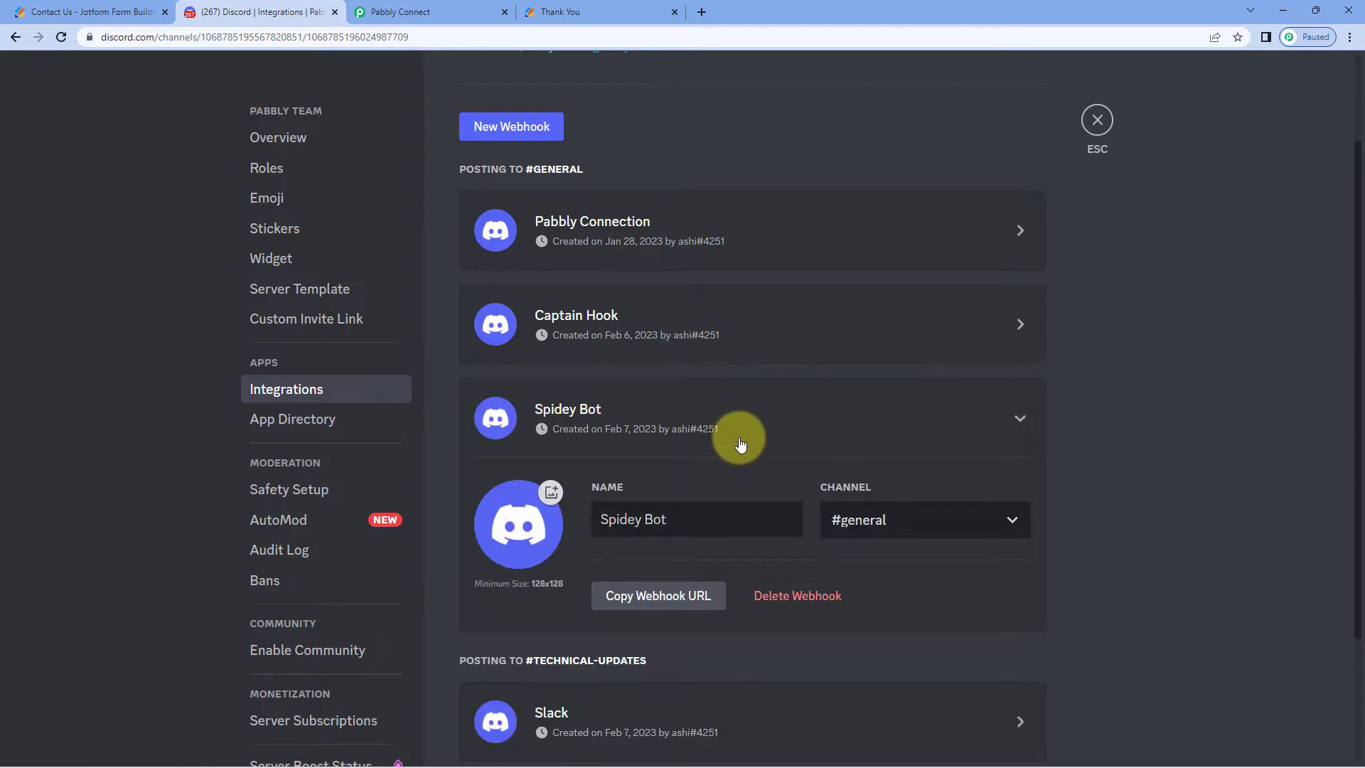
triple_click(664, 518)
type("Pa")
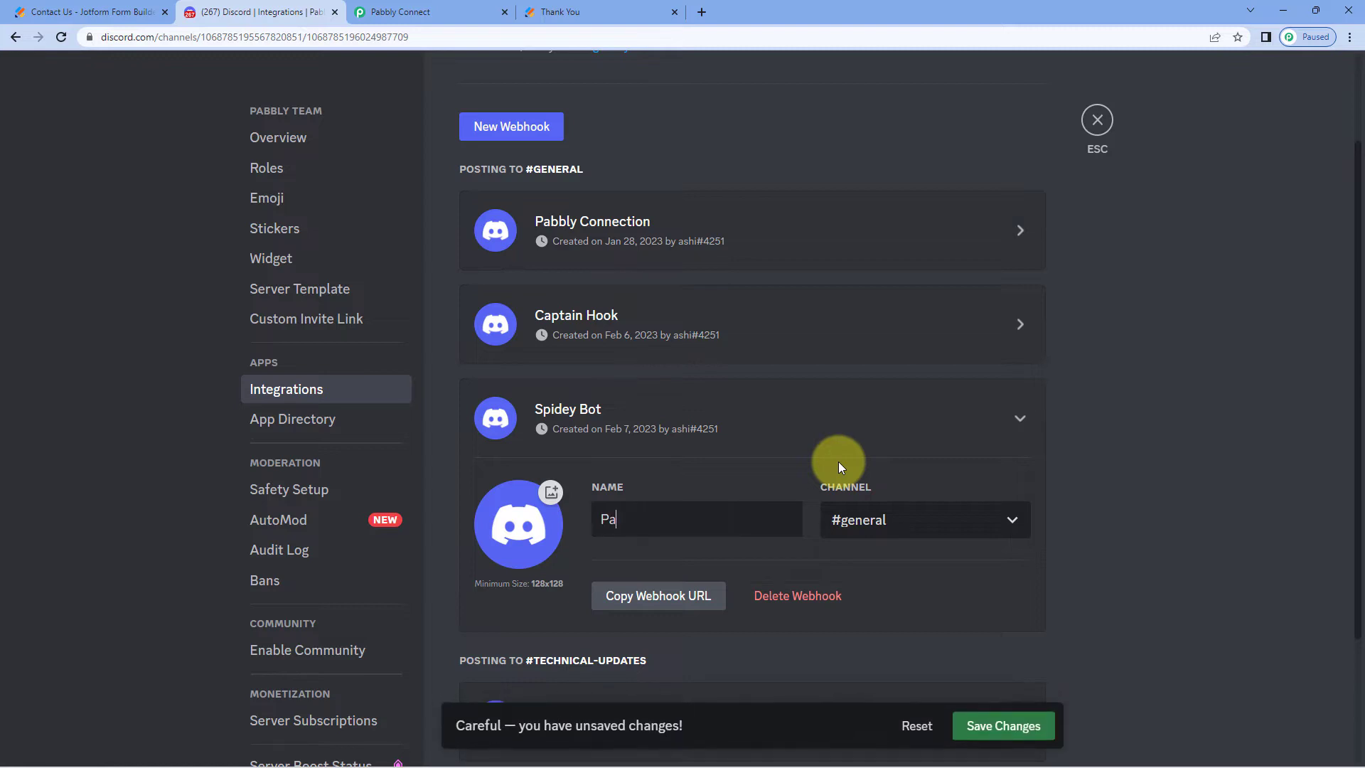
type("bbly Connect")
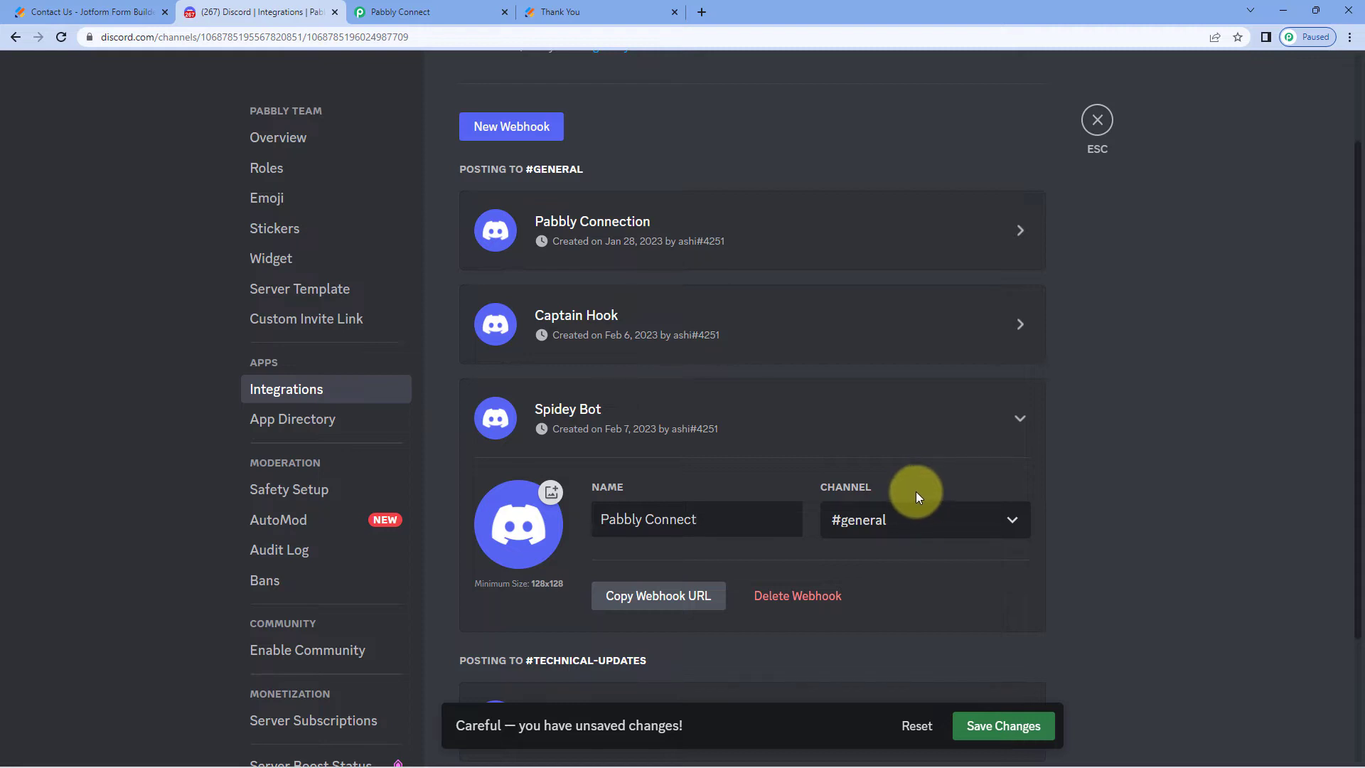
left_click(967, 521)
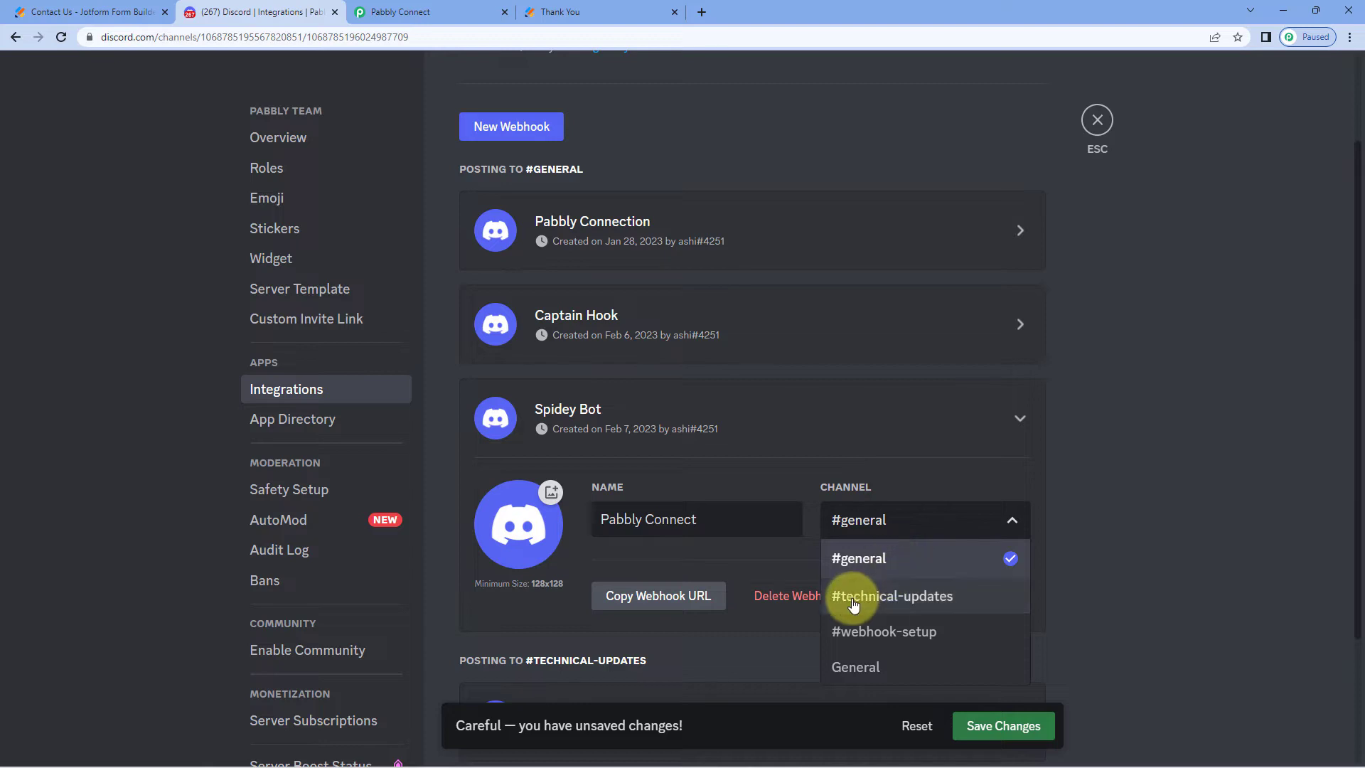
left_click(923, 632)
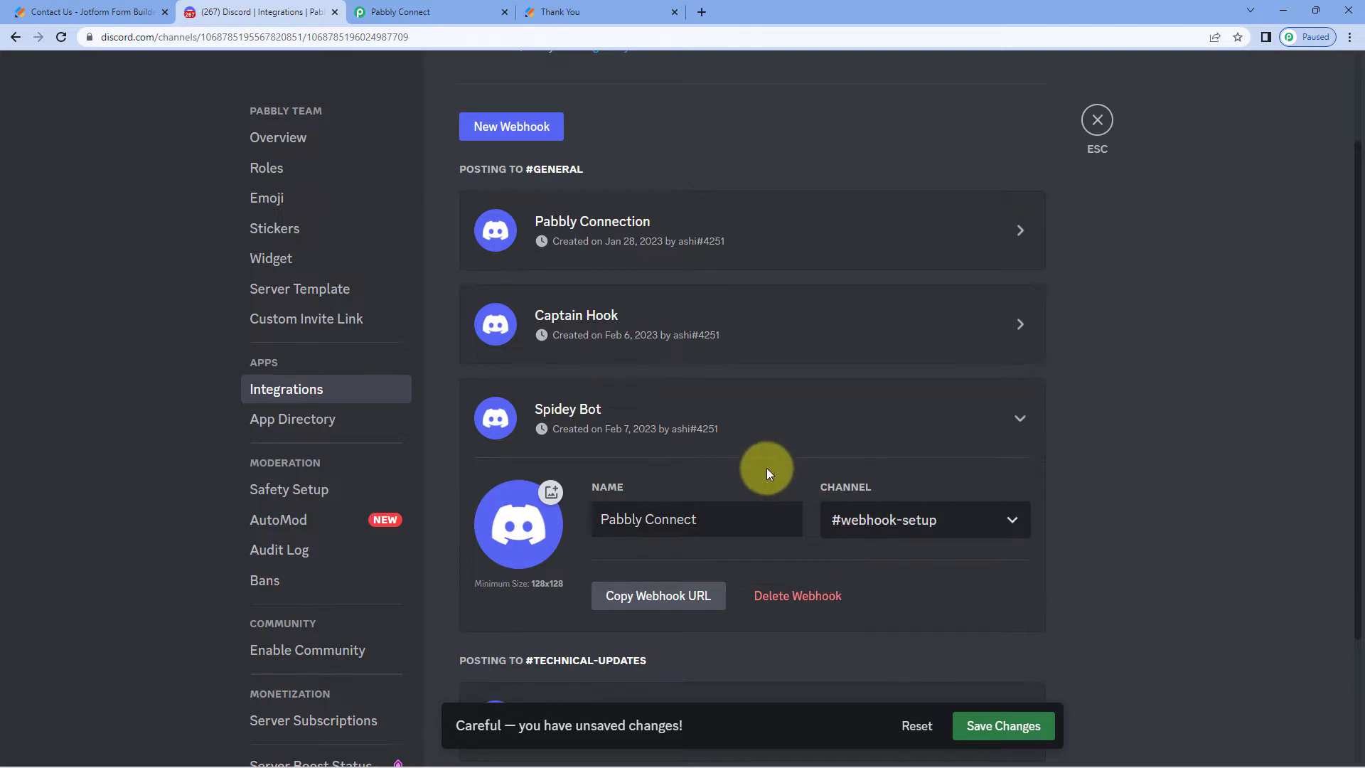
scroll(767, 468, "down", 1)
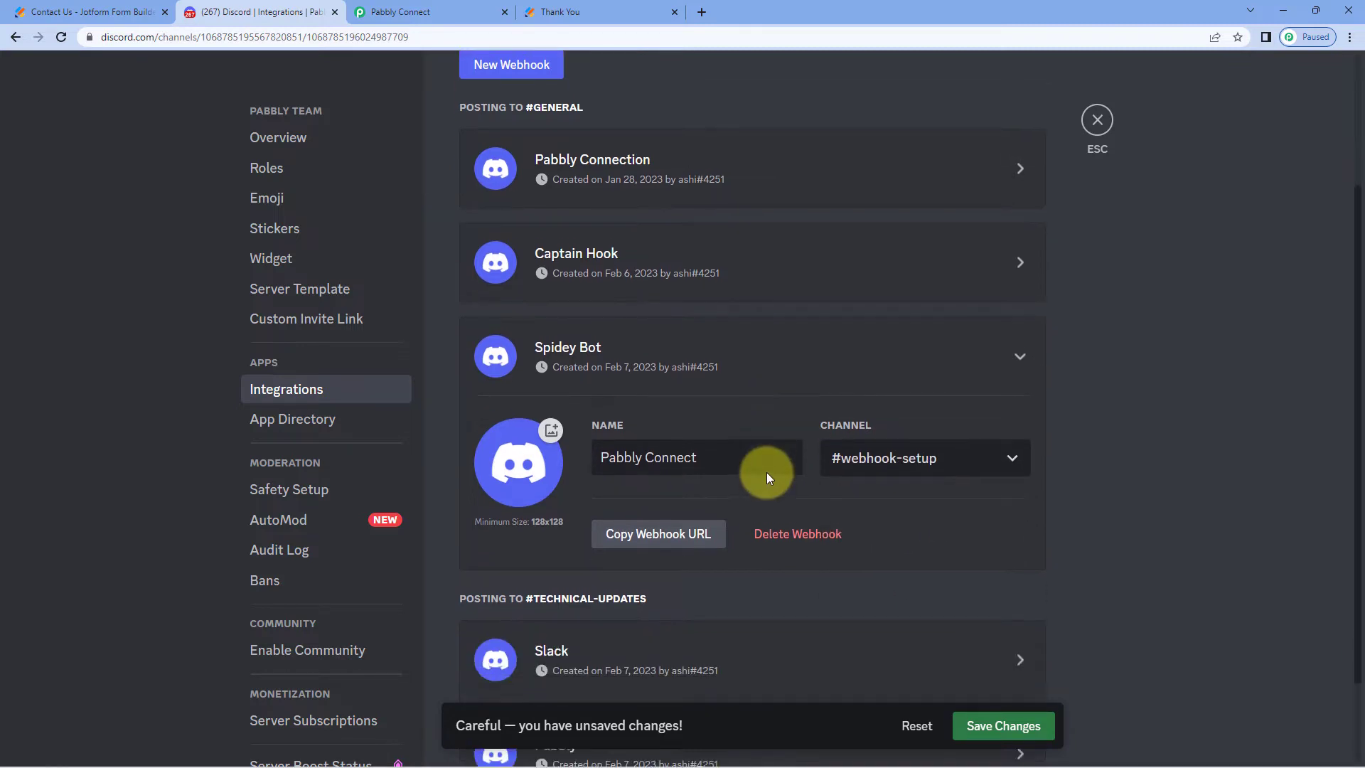
left_click(1022, 732)
Copy the Pabbly Connect webhook's URL
scroll(845, 473, "down", 2)
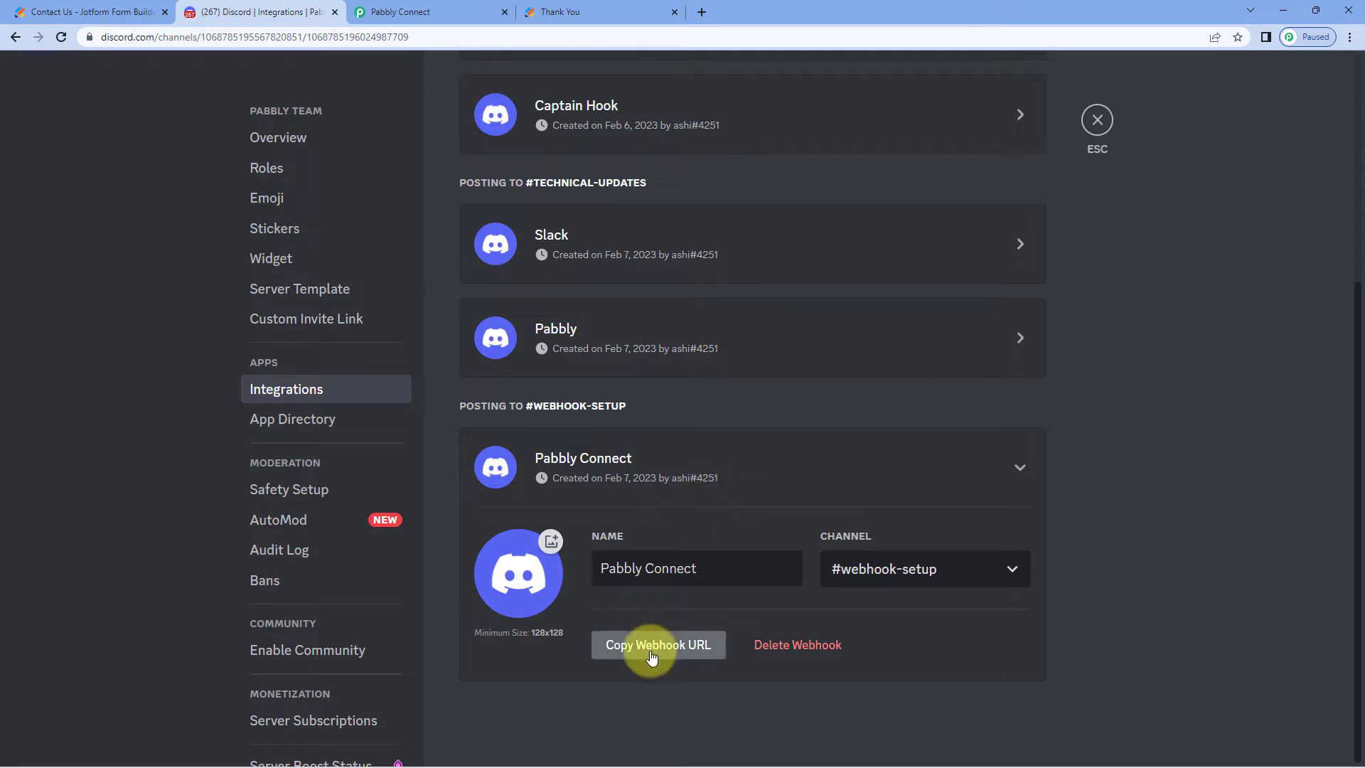
left_click(626, 645)
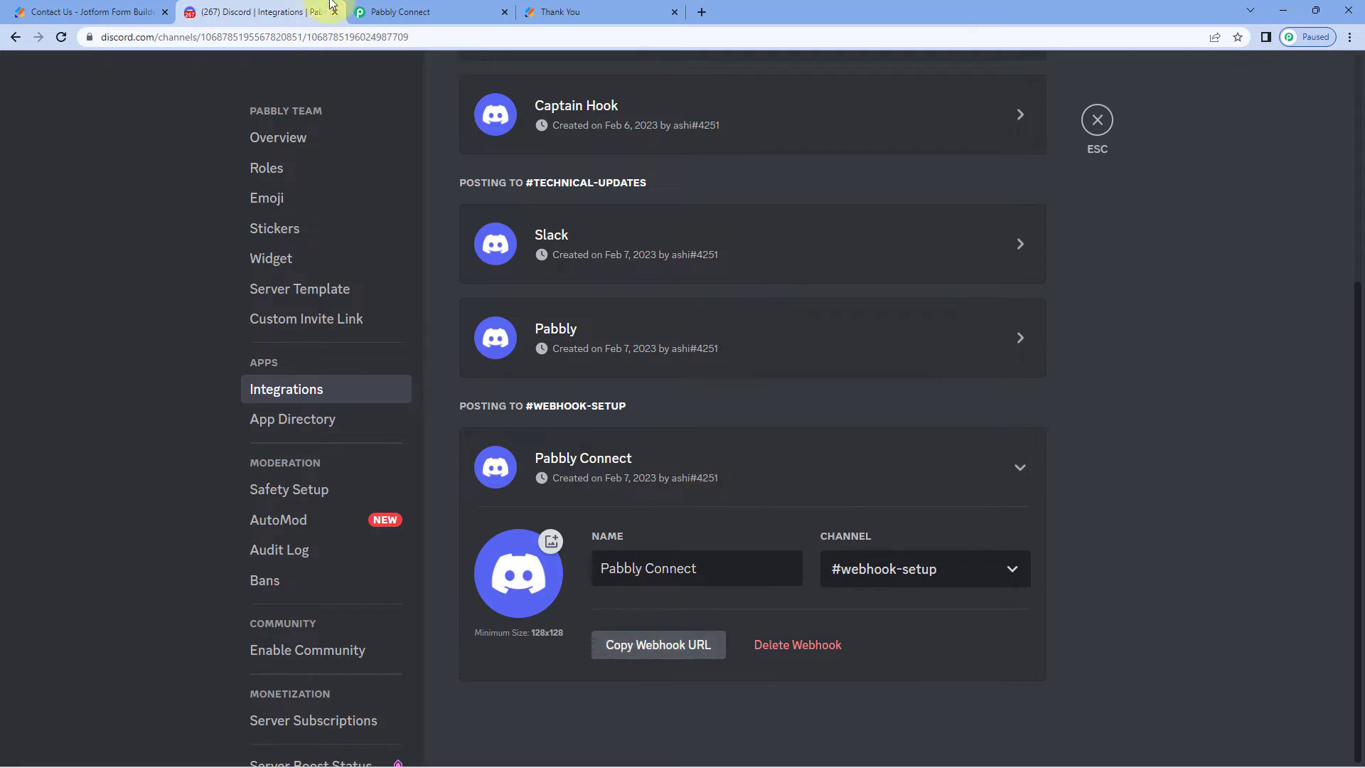
left_click(373, 12)
Paste the copied Discord webhook URL into the Discord action's Webhook URL field
left_click(359, 313)
right_click(427, 314)
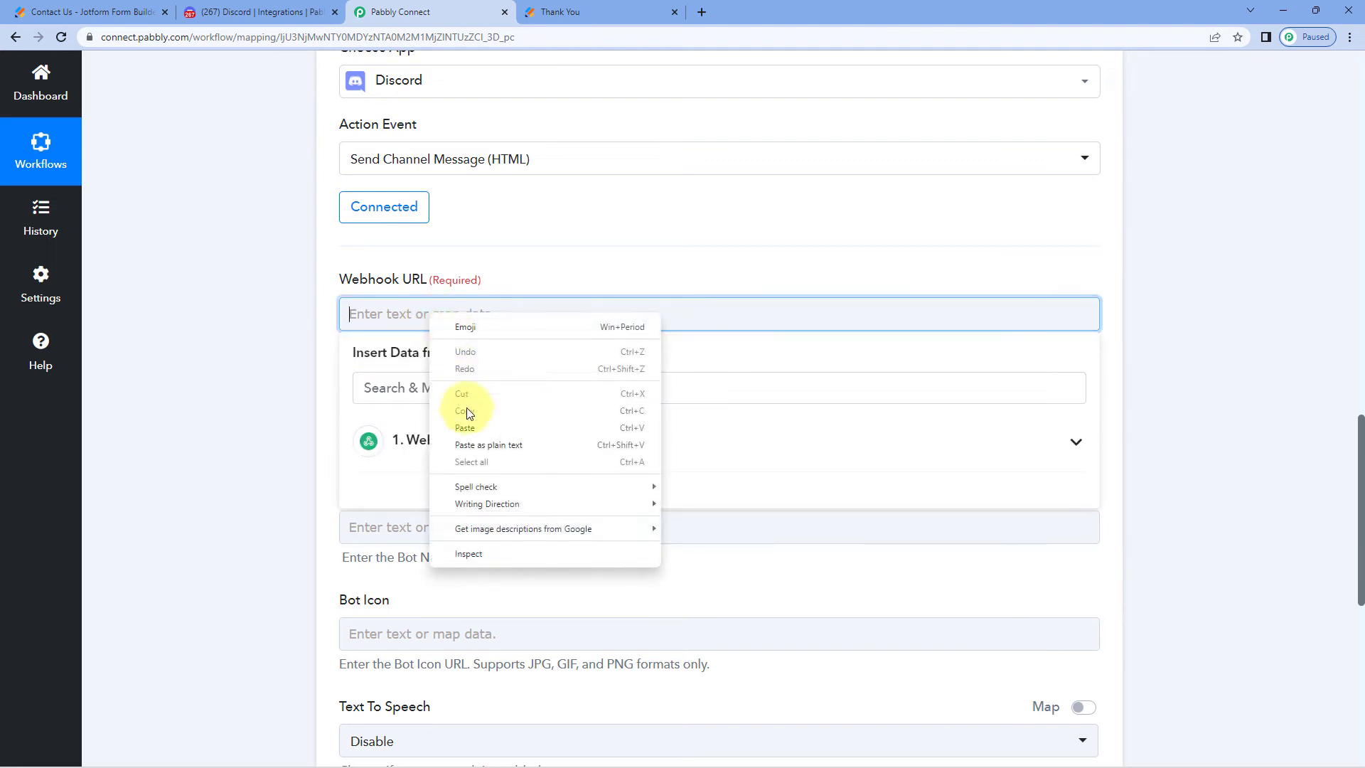
left_click(463, 394)
left_click(299, 378)
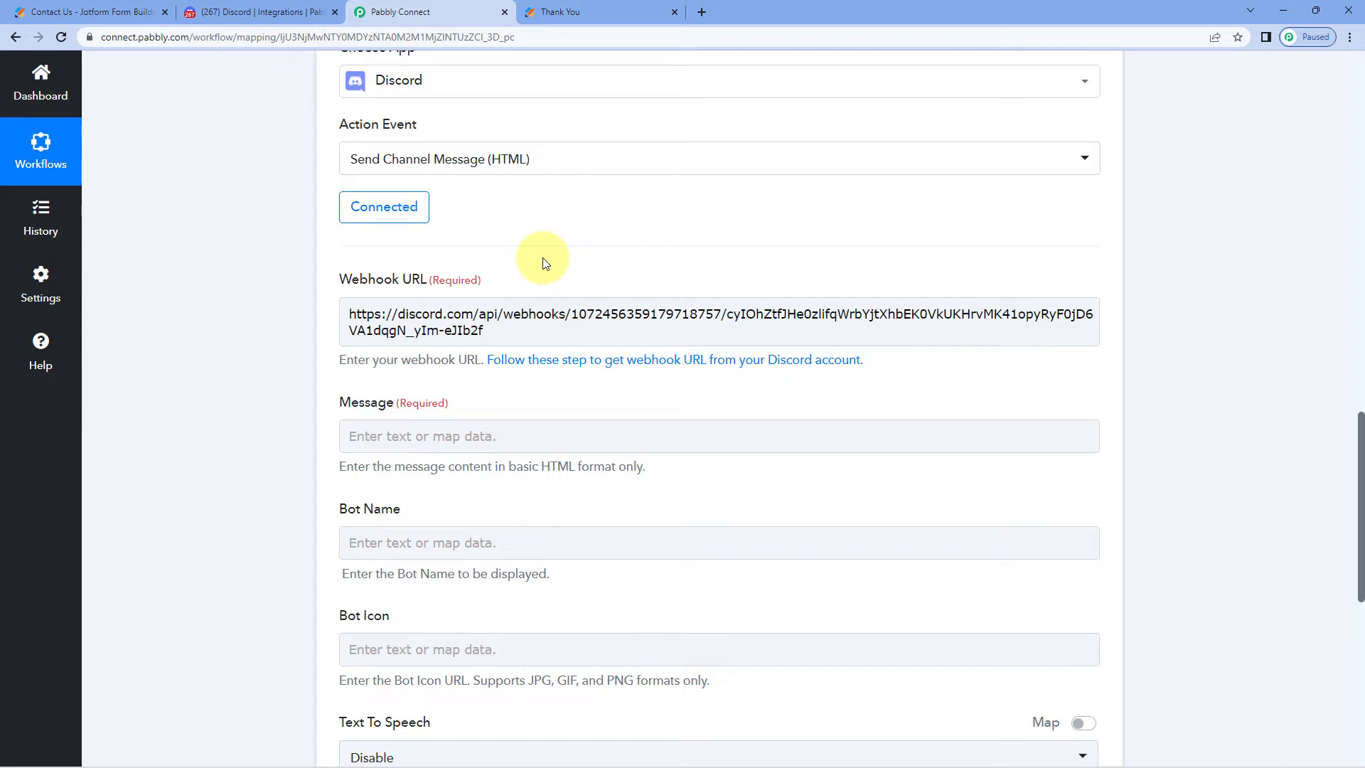
Scroll through the Discord action form and place the cursor in the Message field
scroll(544, 263, "down", 2)
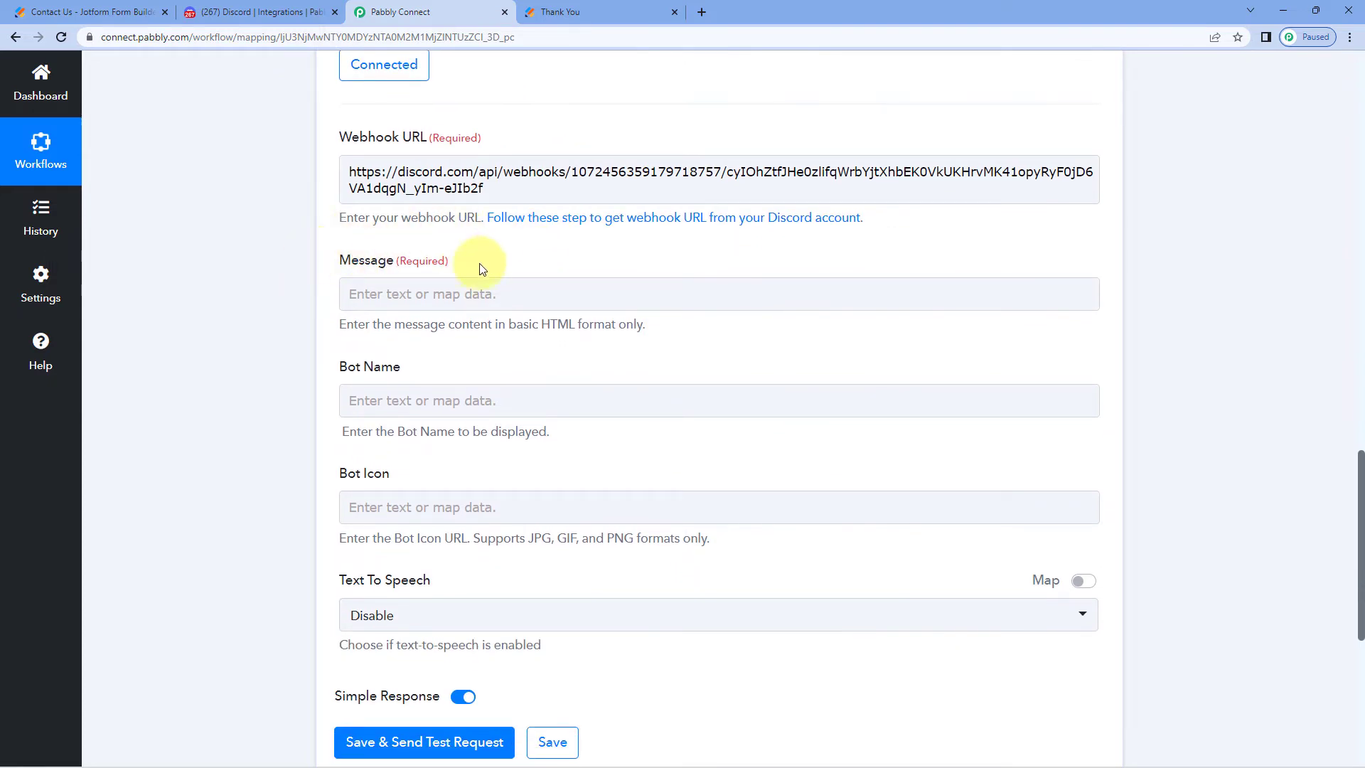
scroll(481, 269, "up", 10)
scroll(220, 414, "up", 3)
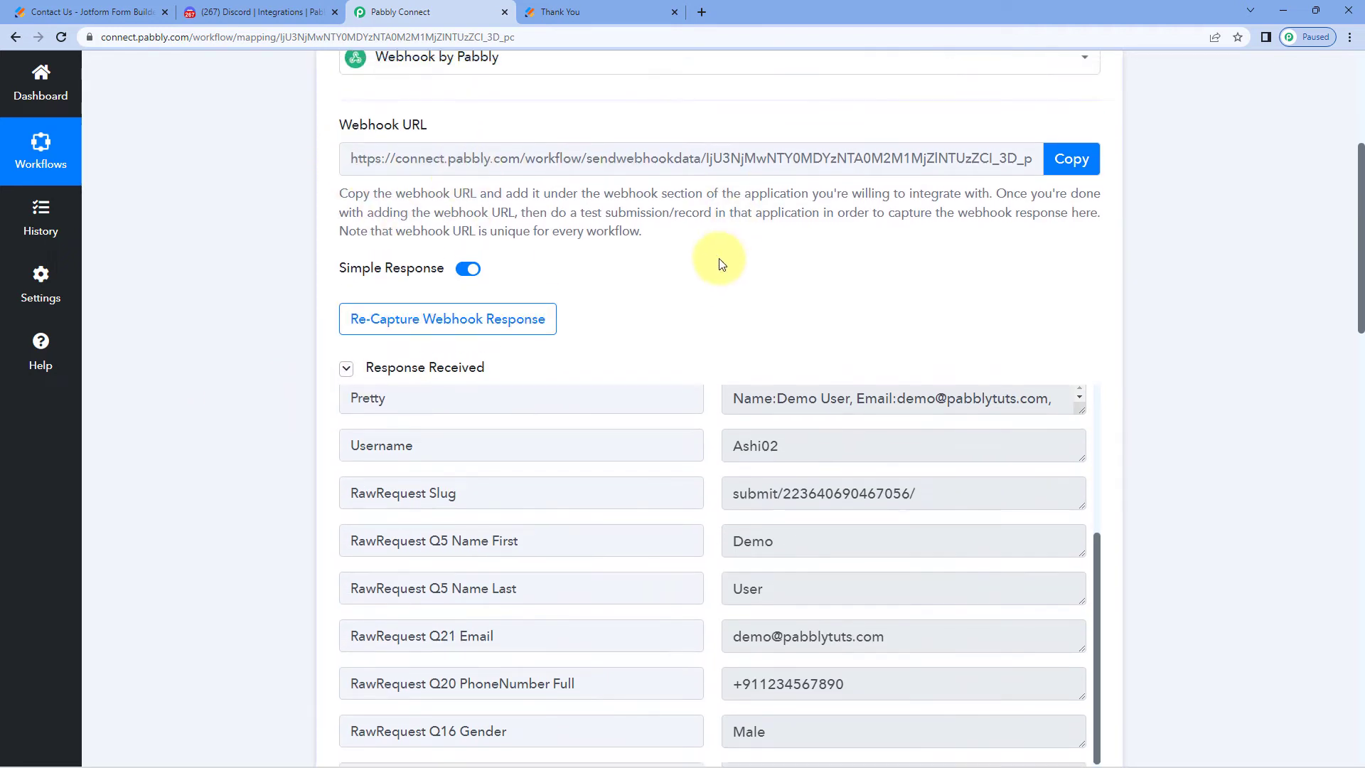
scroll(722, 264, "up", 2)
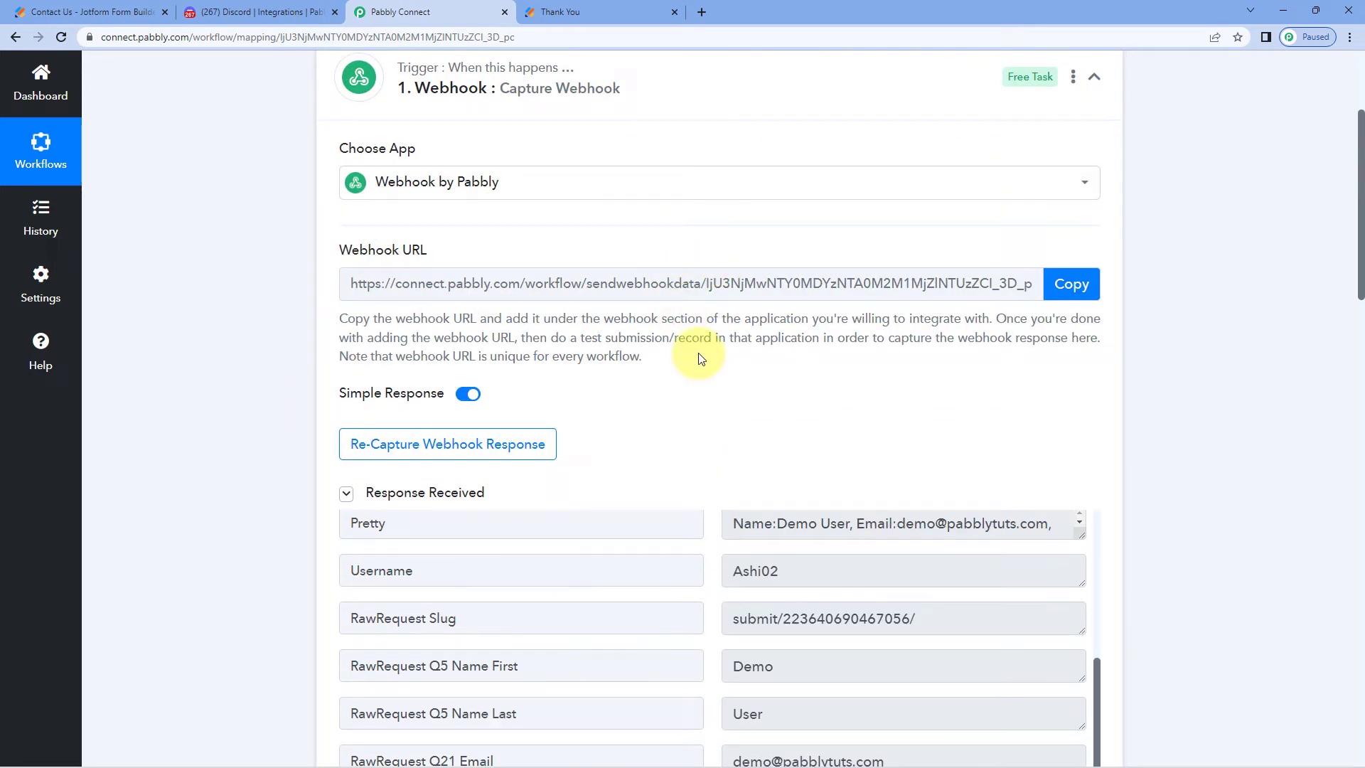
scroll(700, 359, "down", 11)
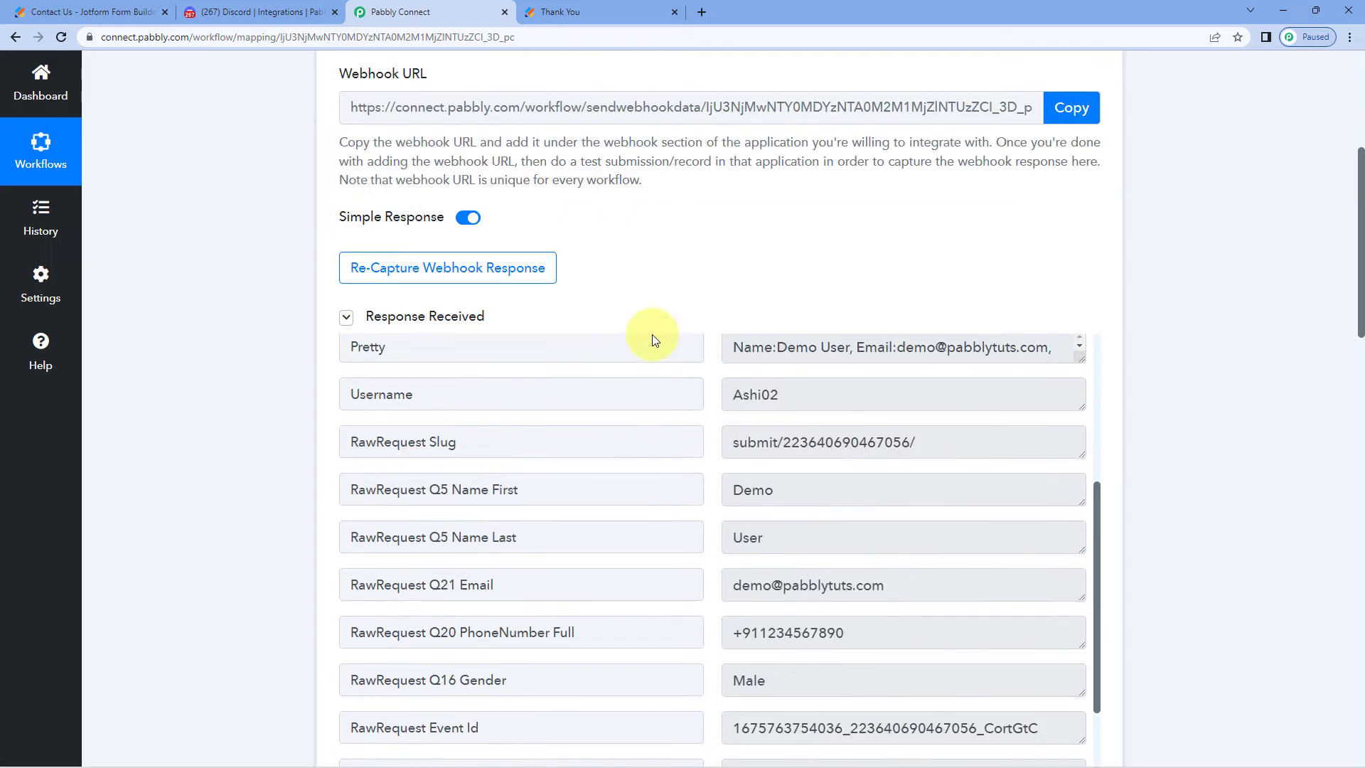
scroll(291, 325, "down", 5)
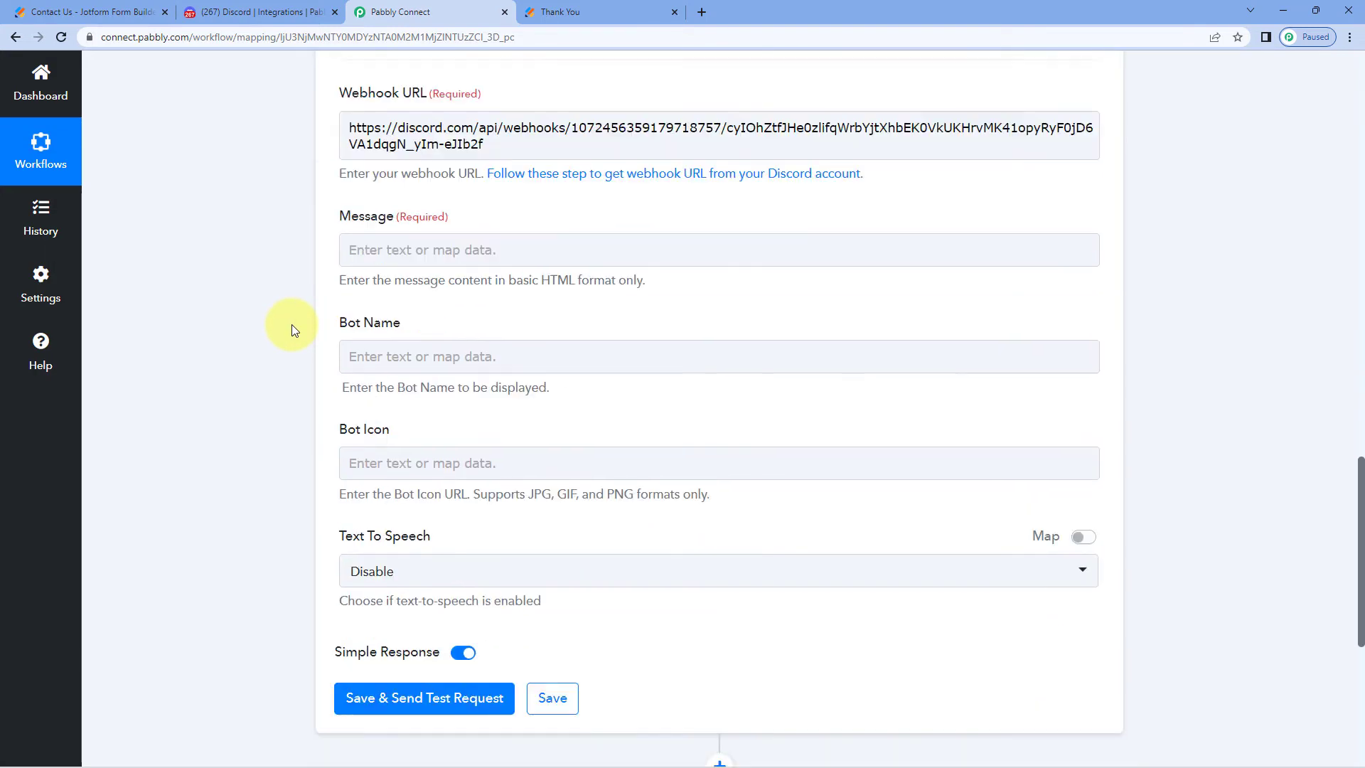
left_click(410, 215)
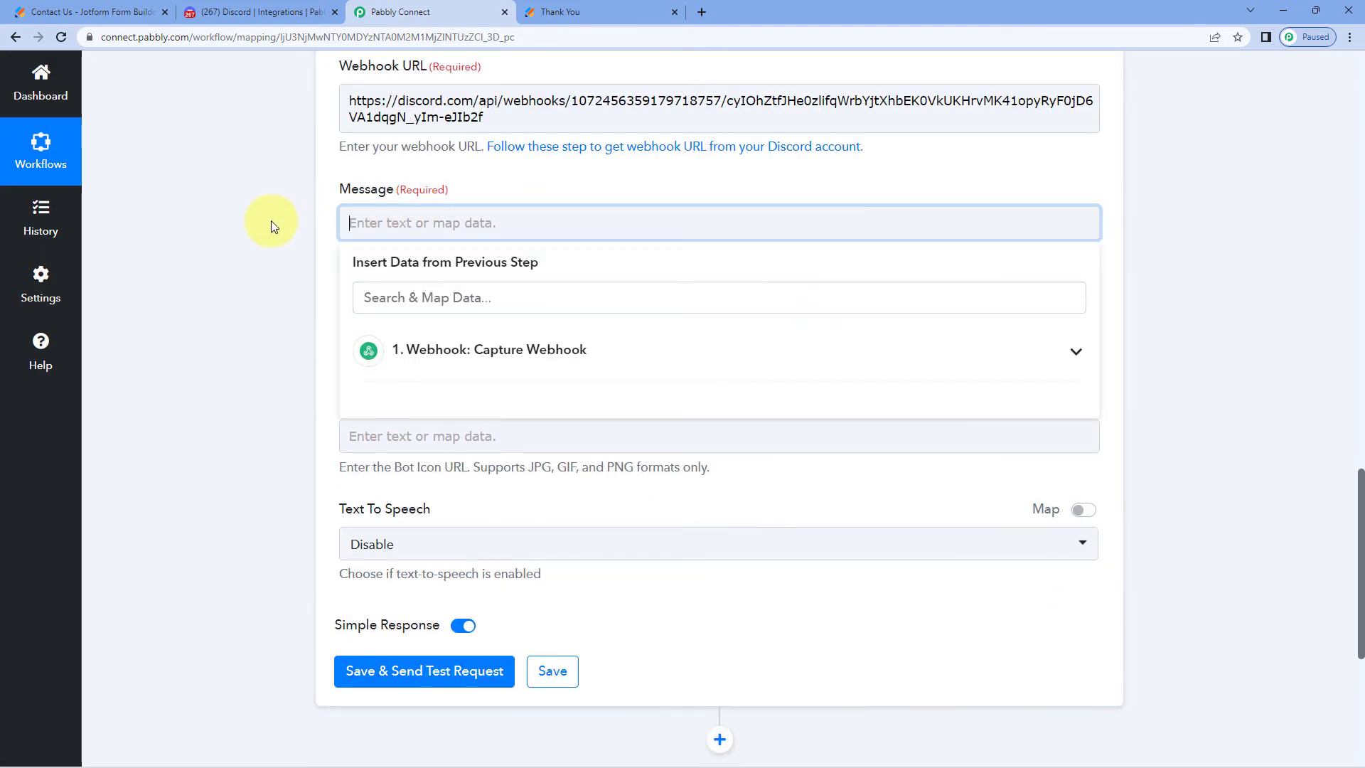
Write 'Hello Team,' and 'We have received a new form response:' followed by Name:, Email:, Mobile No.:, Gender: lines
type("Hello Team,")
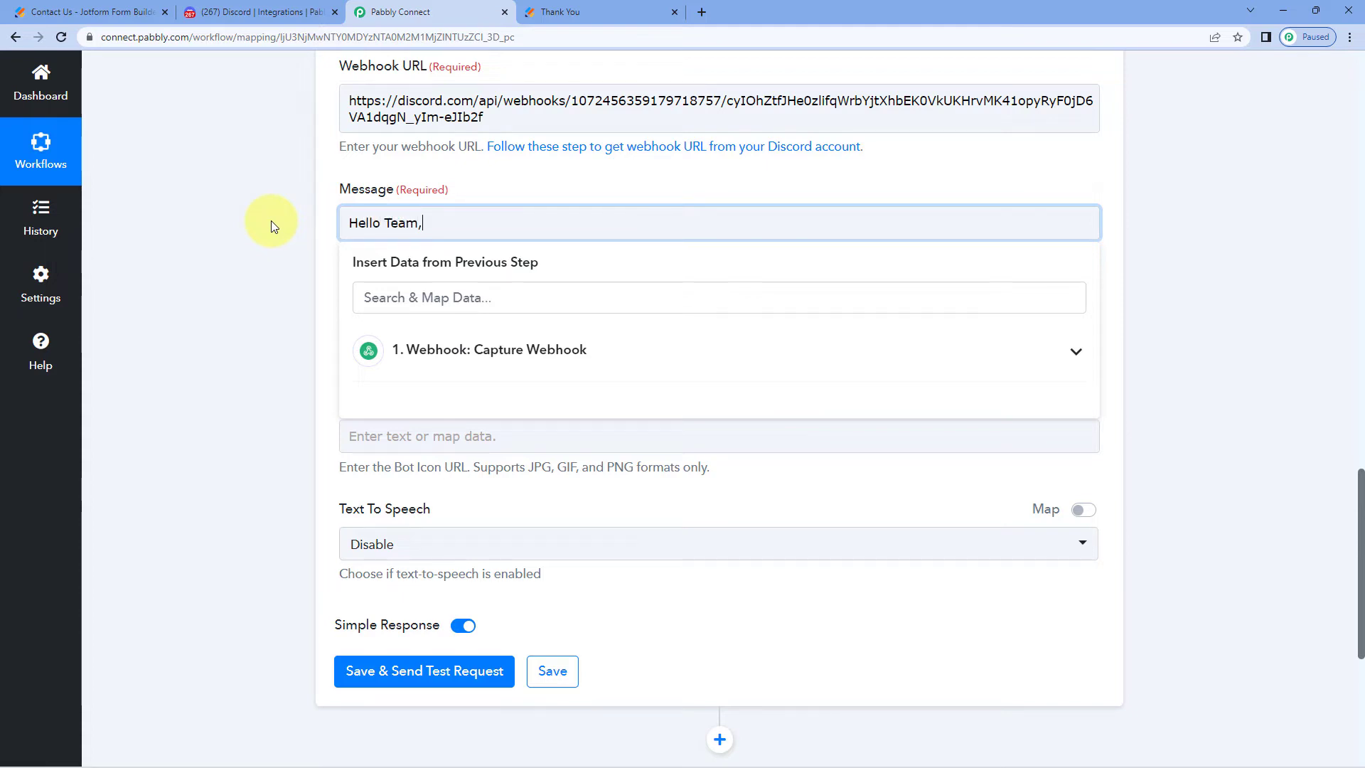
key("Return")
type("We have received a new form response:")
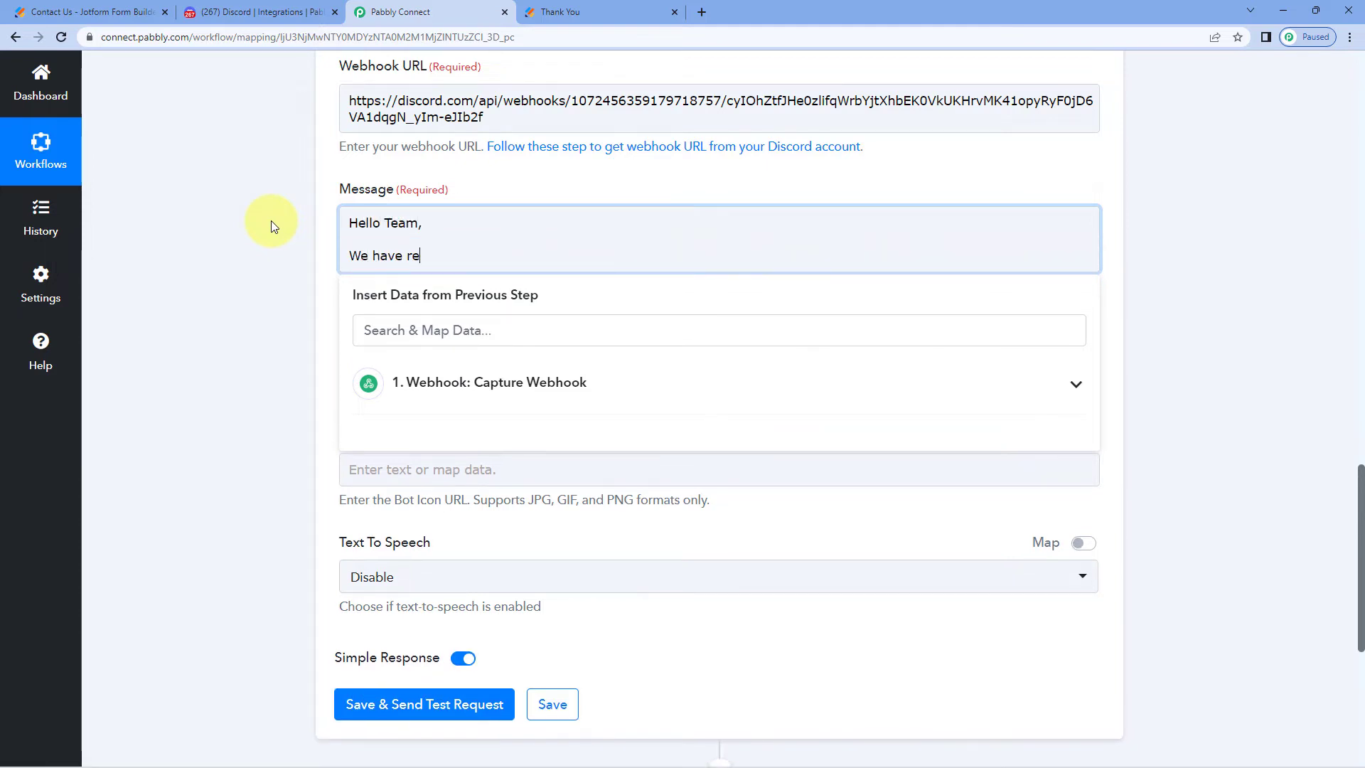
key("Return")
key("Return")
type("Name:")
key("Return")
type("Email:")
key("Return")
type("Mobile No.: Gender:")
left_click(271, 226)
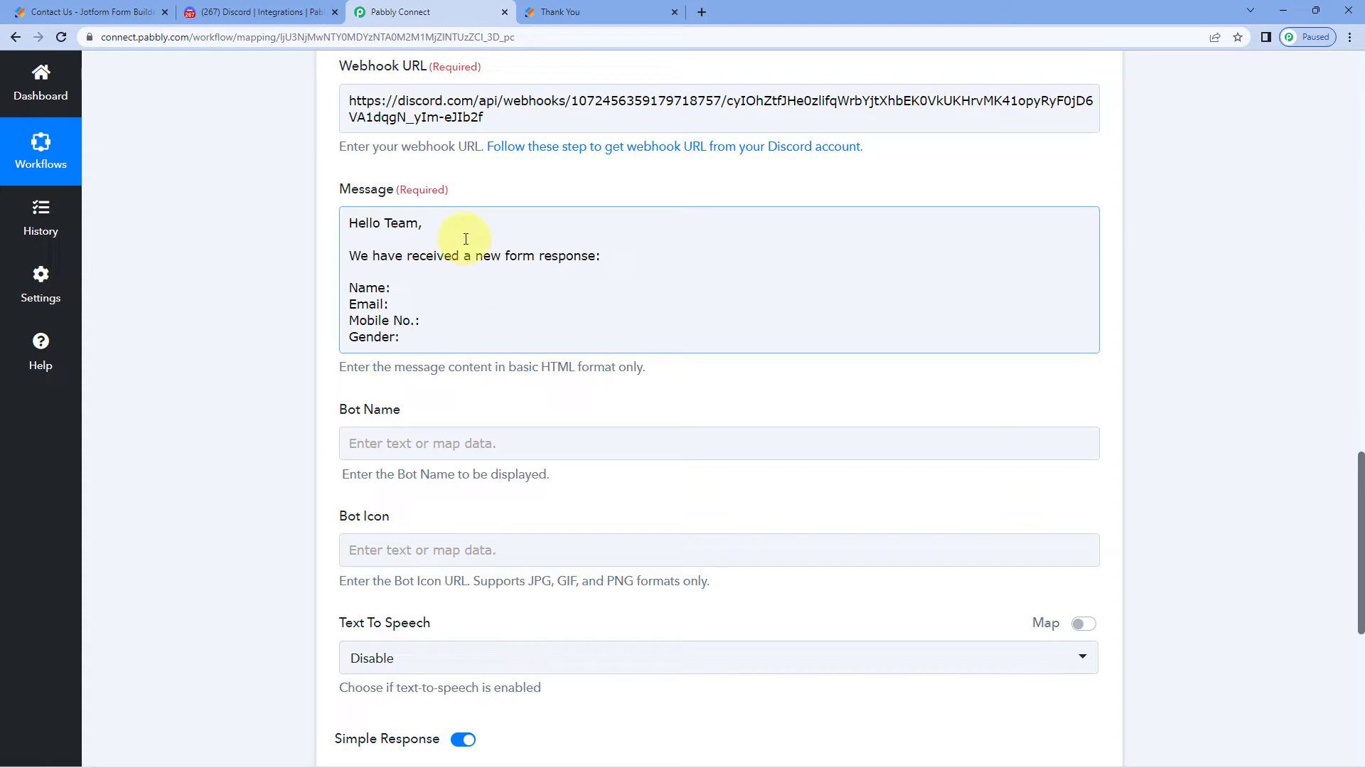
Place the cursor after 'Name:' in the Message box and scroll up to the Response Received data
scroll(637, 259, "up", 10)
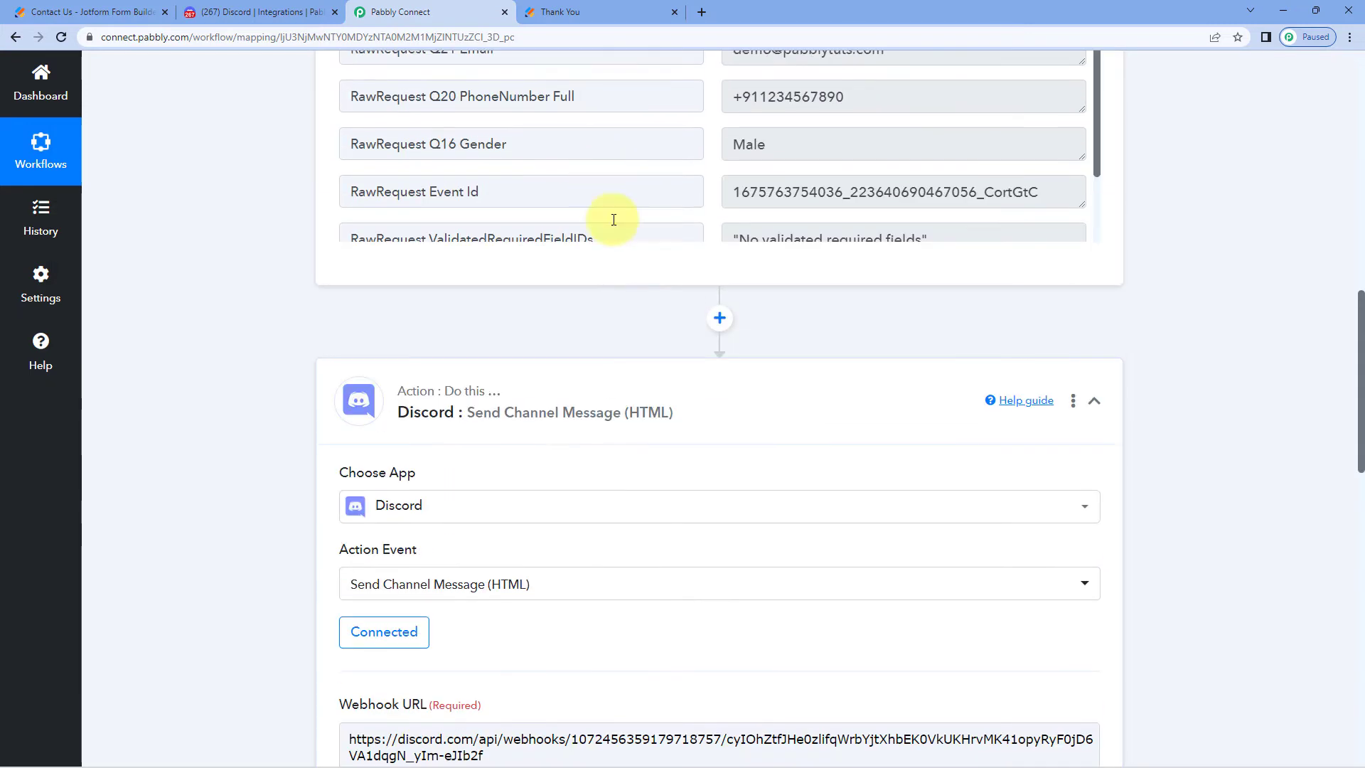
scroll(408, 175, "up", 3)
scroll(450, 292, "up", 6)
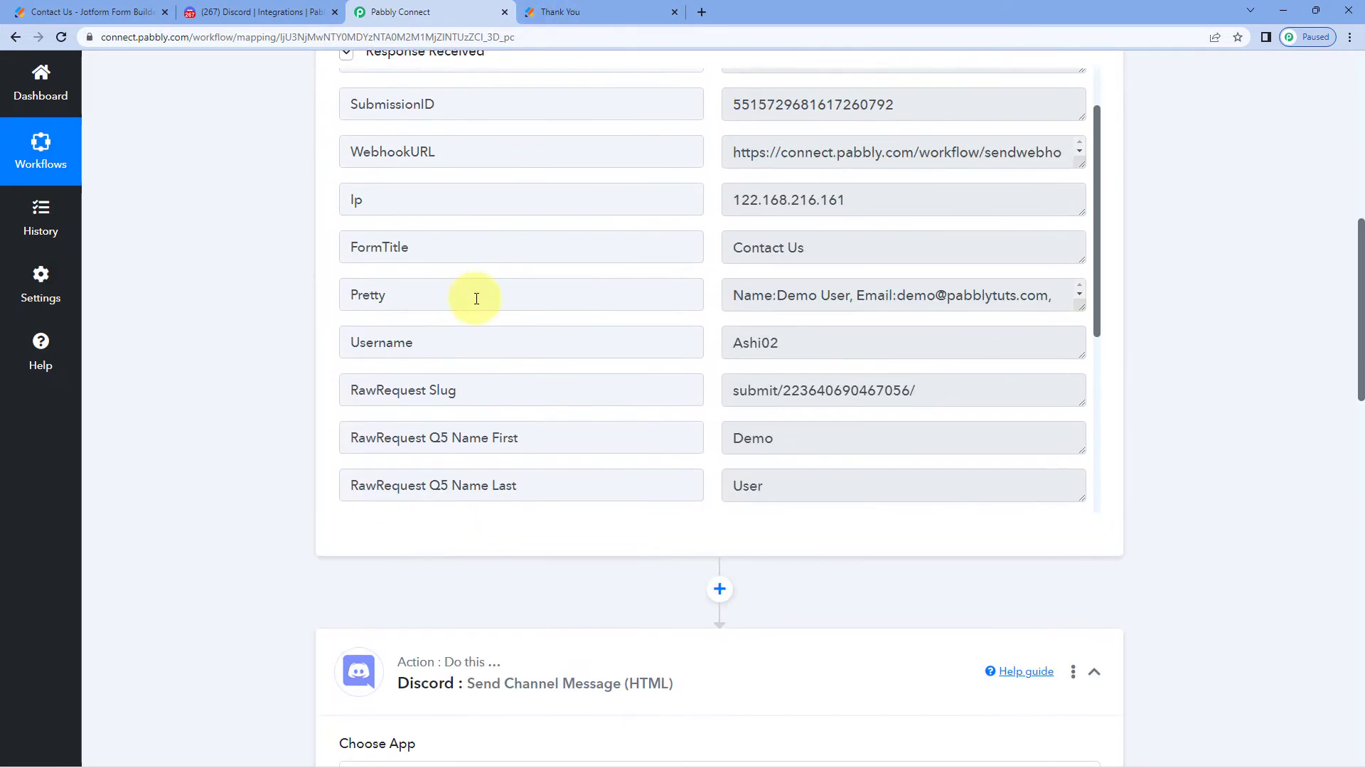
scroll(450, 292, "down", 4)
scroll(245, 306, "down", 8)
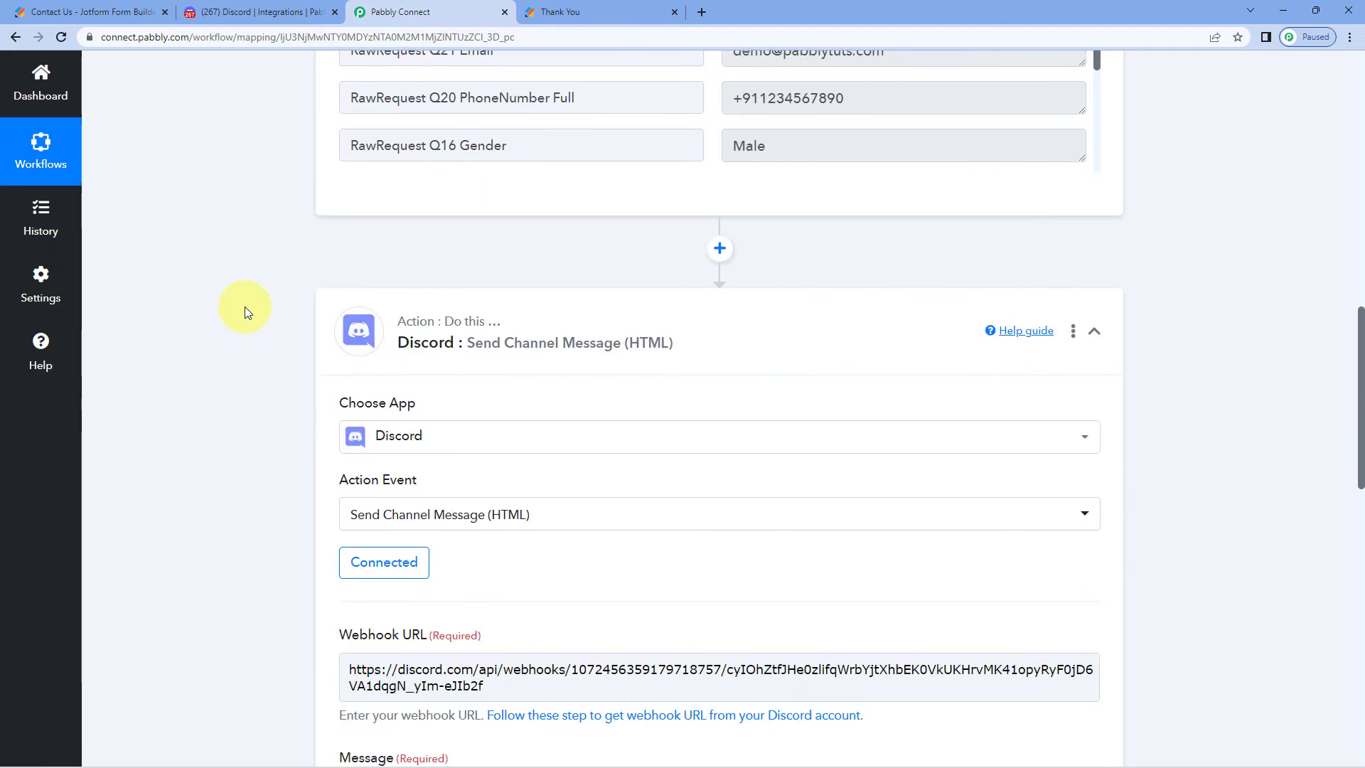
scroll(245, 304, "down", 5)
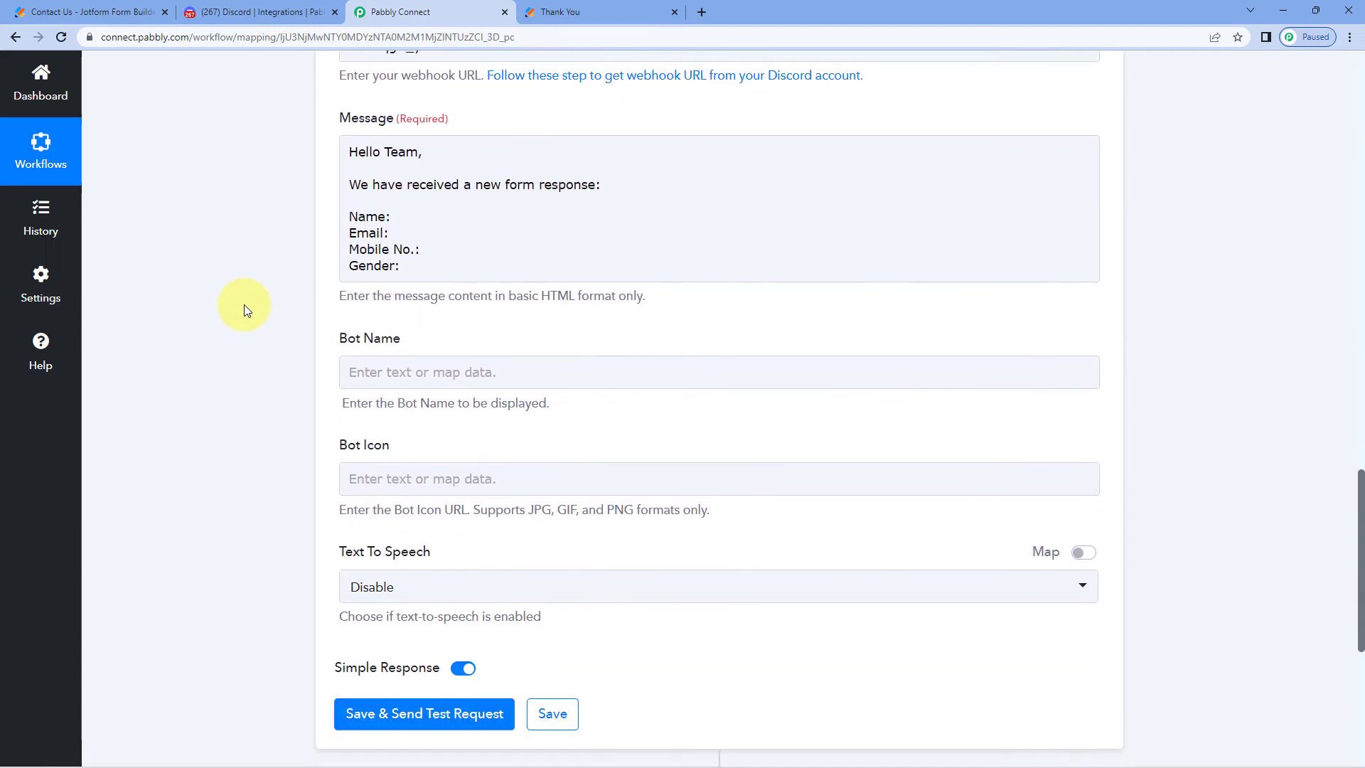
left_click(406, 212)
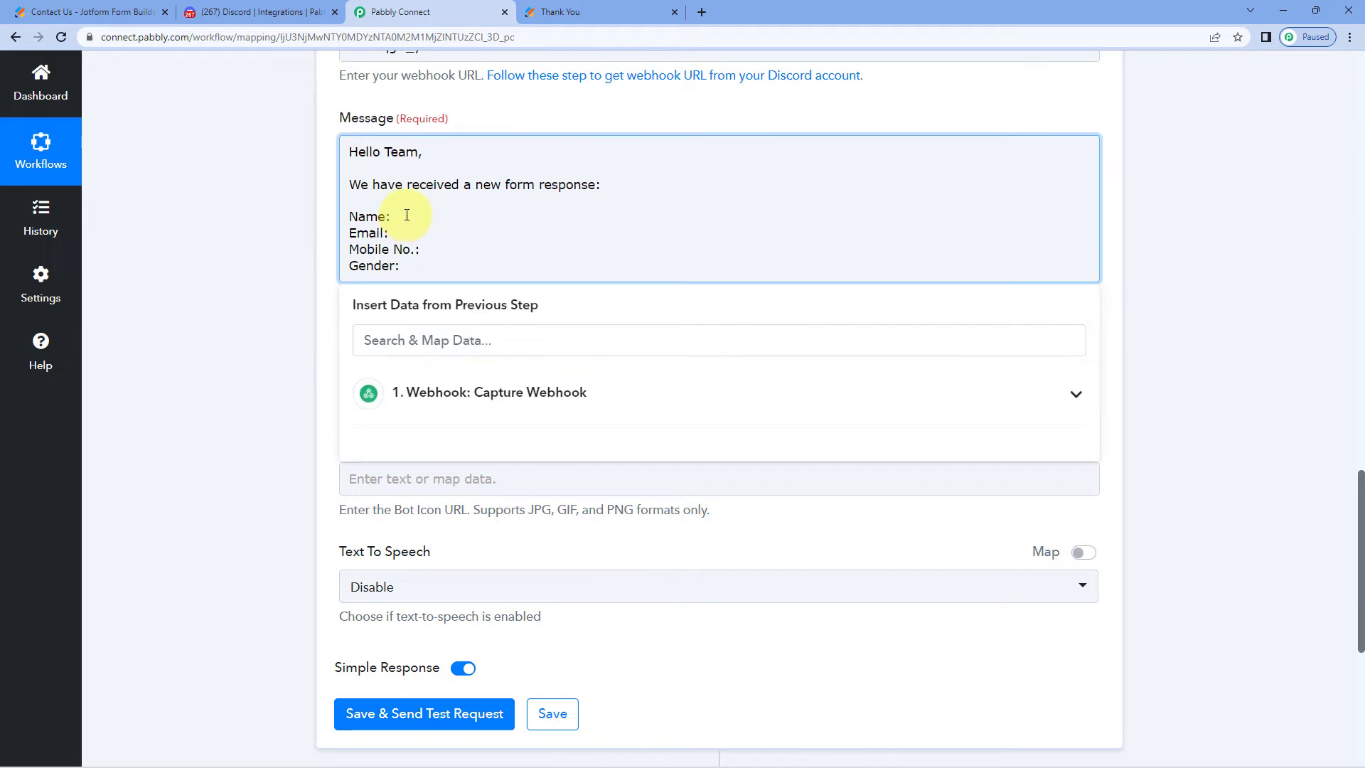
scroll(269, 283, "up", 4)
scroll(277, 288, "up", 8)
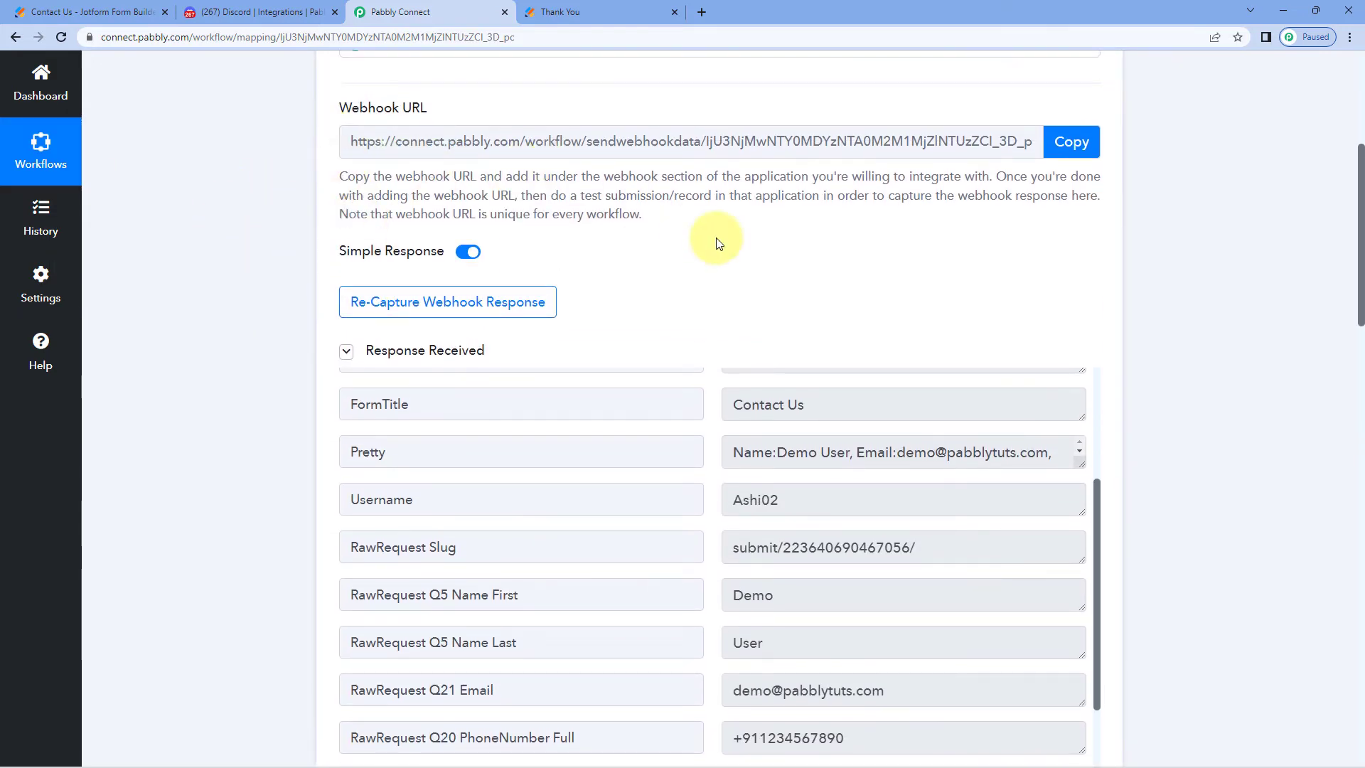
scroll(710, 289, "down", 4)
Inspect the captured first name, last name, email, phone and gender values, then return to the Message box
left_click(761, 311)
left_click(732, 361)
left_click(928, 405)
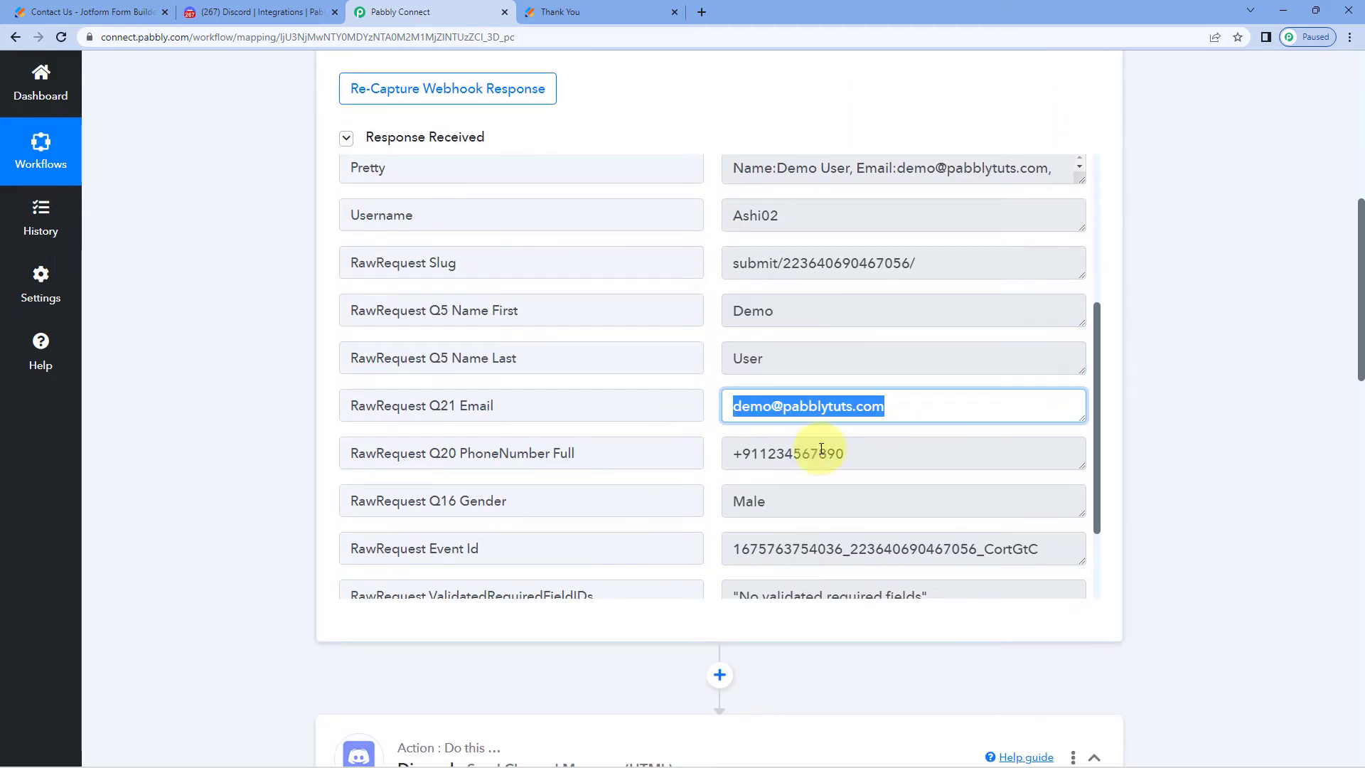
left_click(775, 453)
left_click(789, 501)
left_click(269, 385)
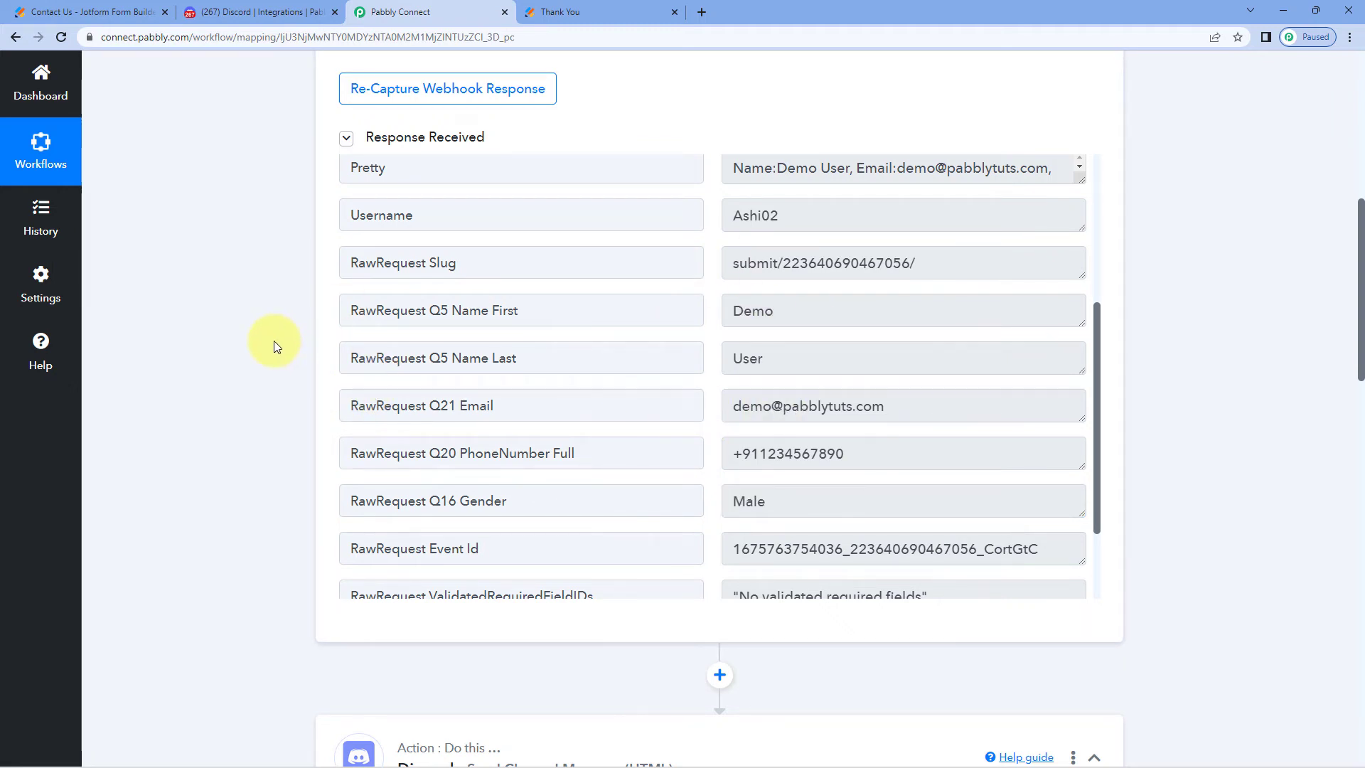
scroll(274, 340, "down", 10)
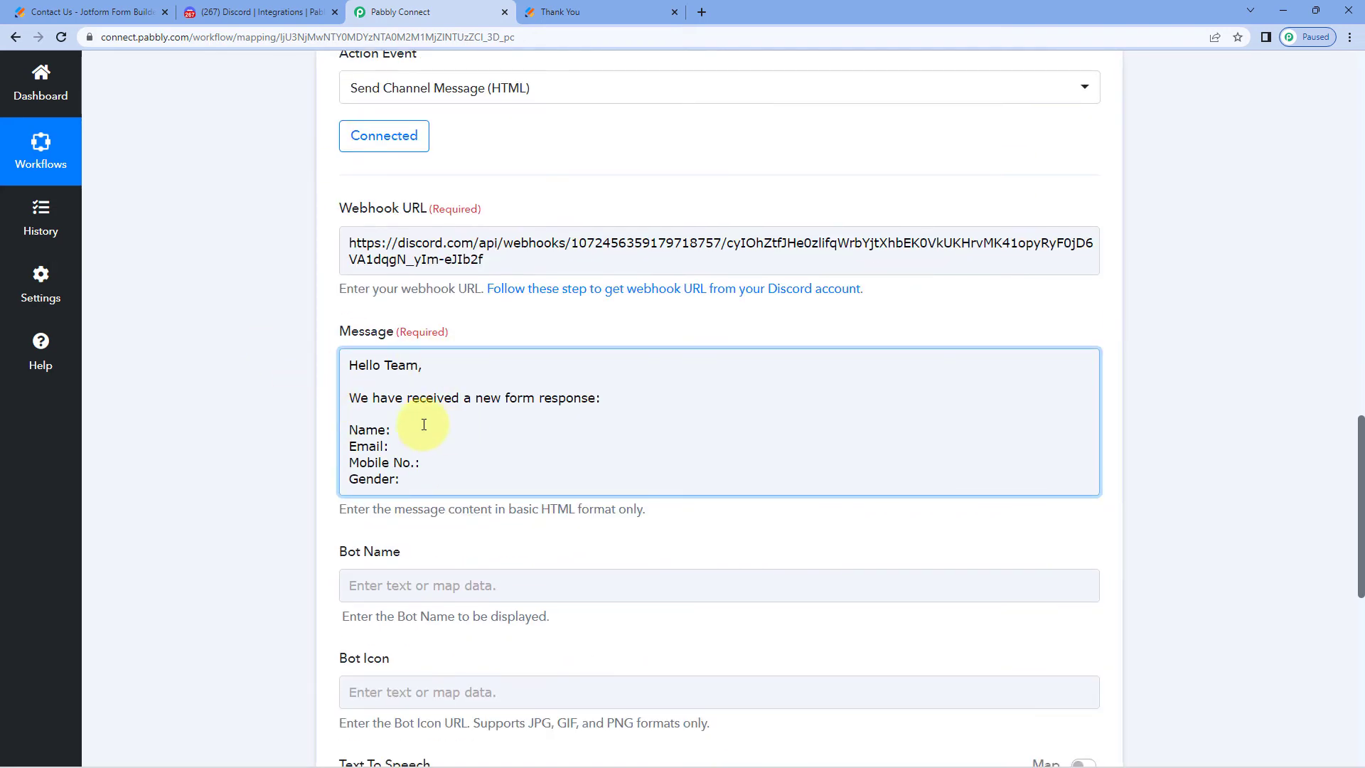
scroll(472, 173, "up", 10)
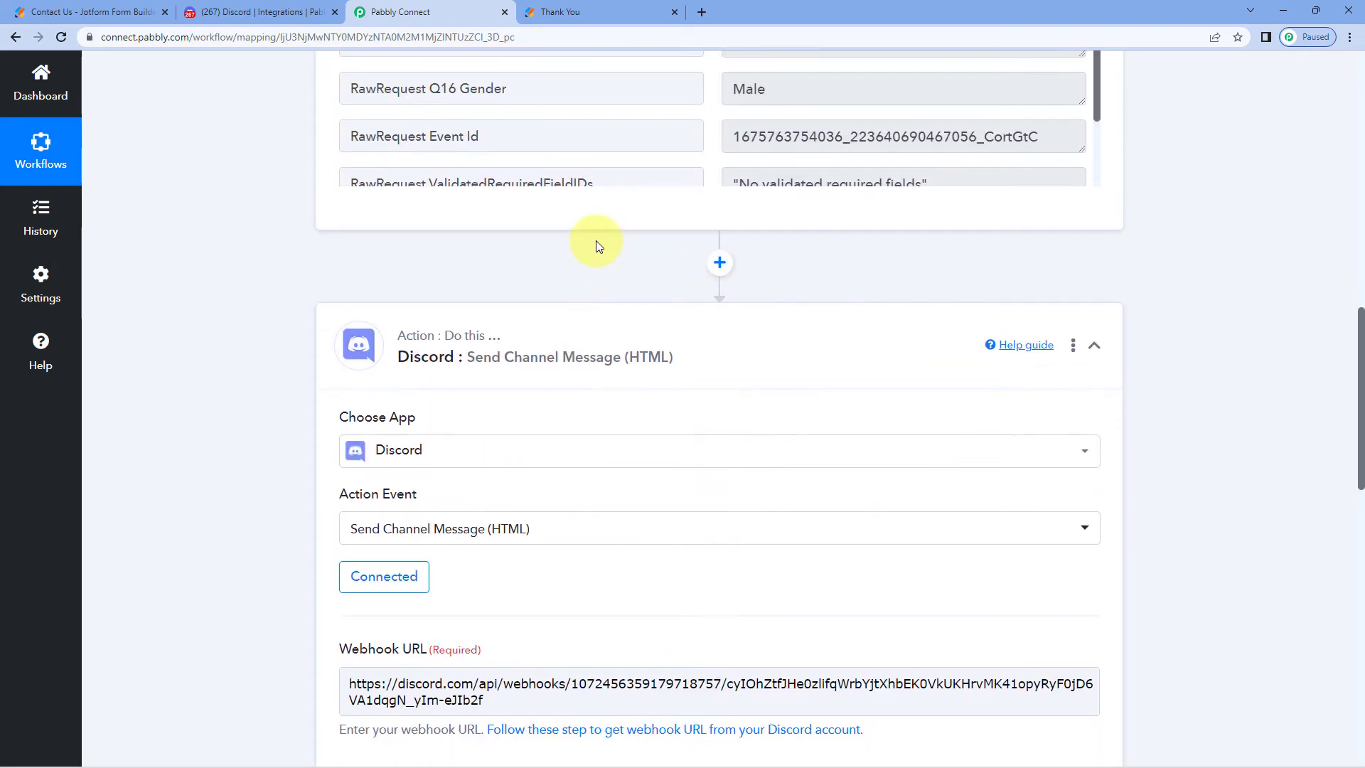
scroll(701, 355, "down", 3)
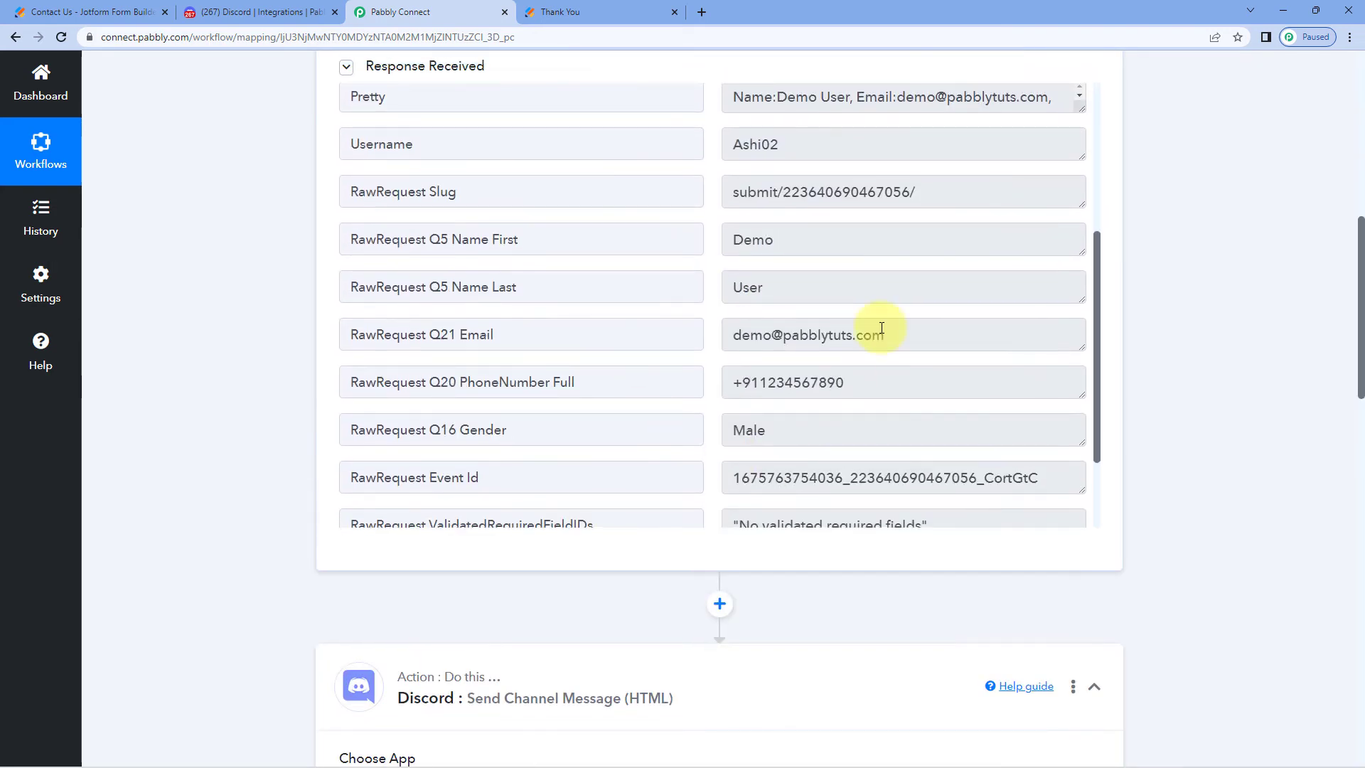
scroll(254, 368, "down", 3)
scroll(246, 365, "down", 9)
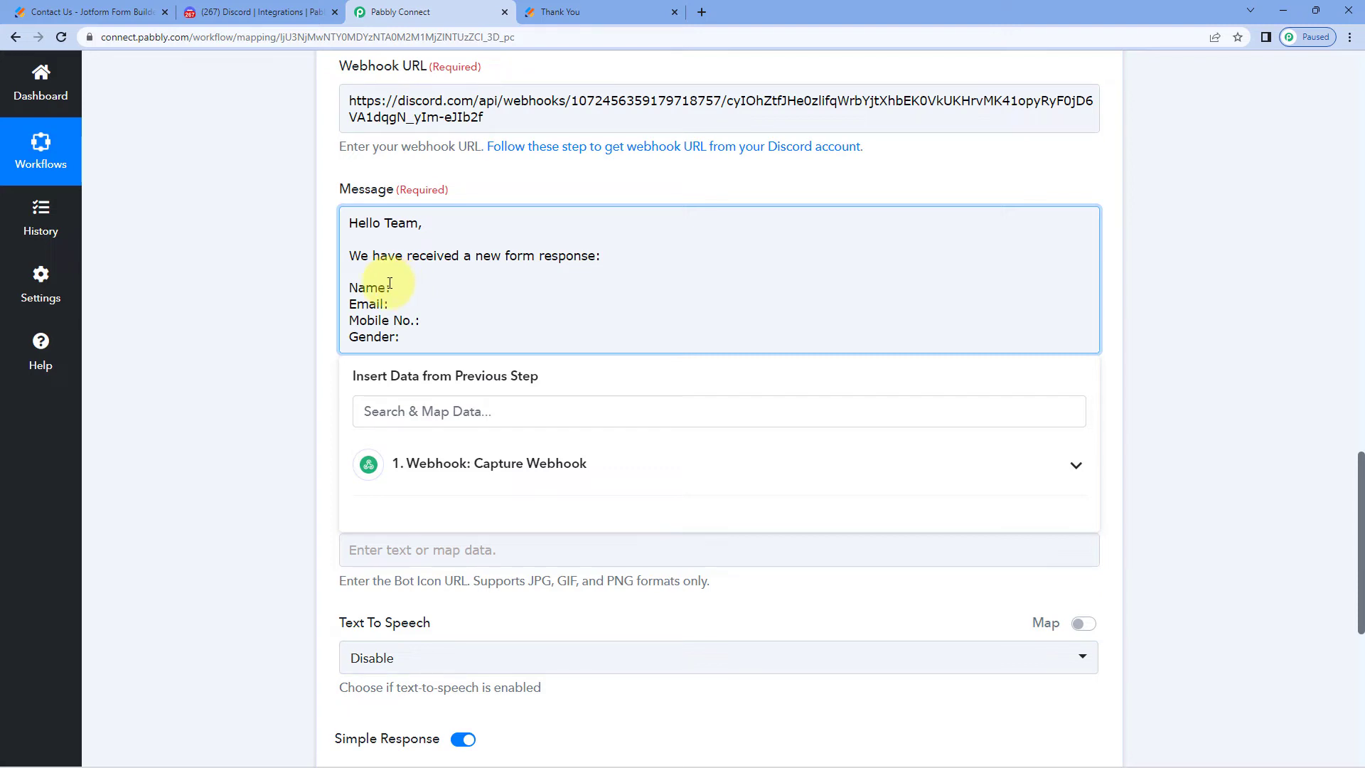
Map the Capture Webhook fields Q5 Name First and Q5 Name Last after 'Name:'
left_click(624, 468)
scroll(526, 547, "down", 2)
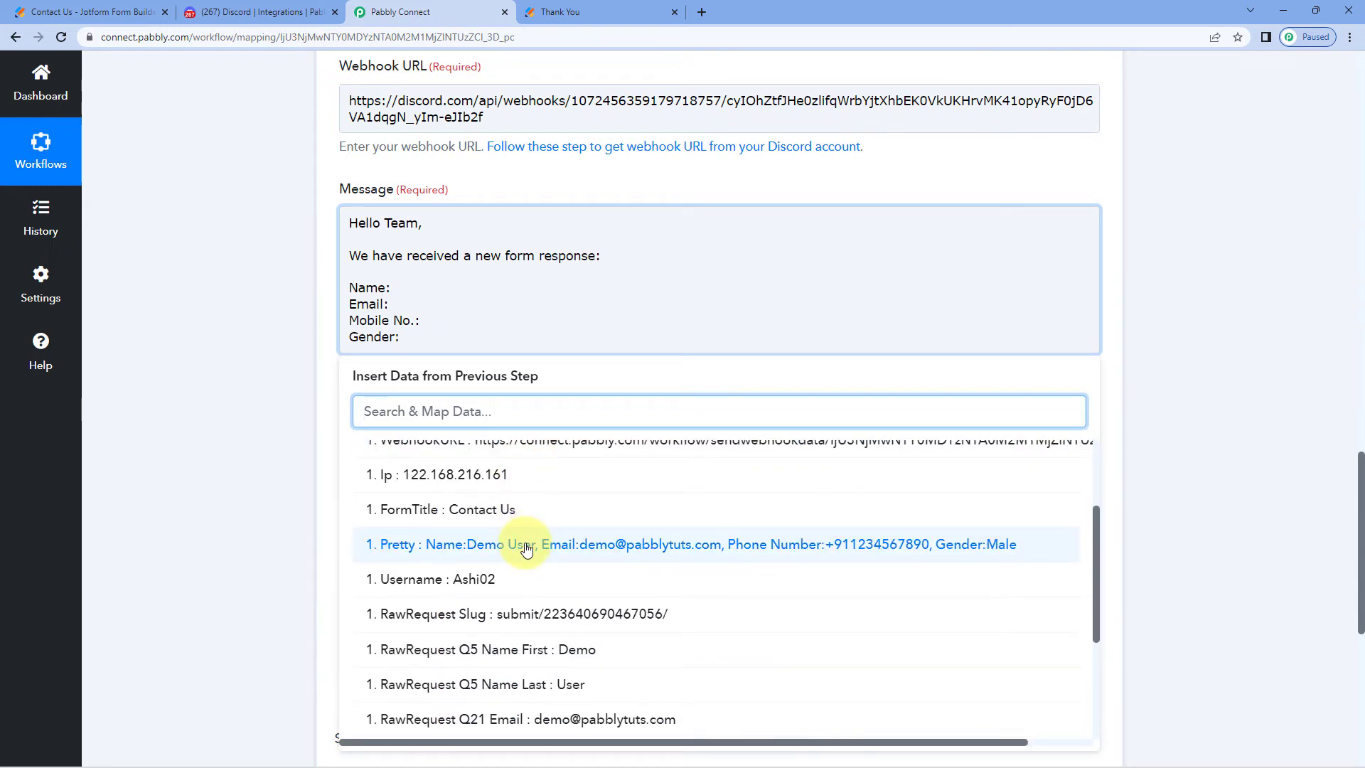
scroll(526, 547, "down", 2)
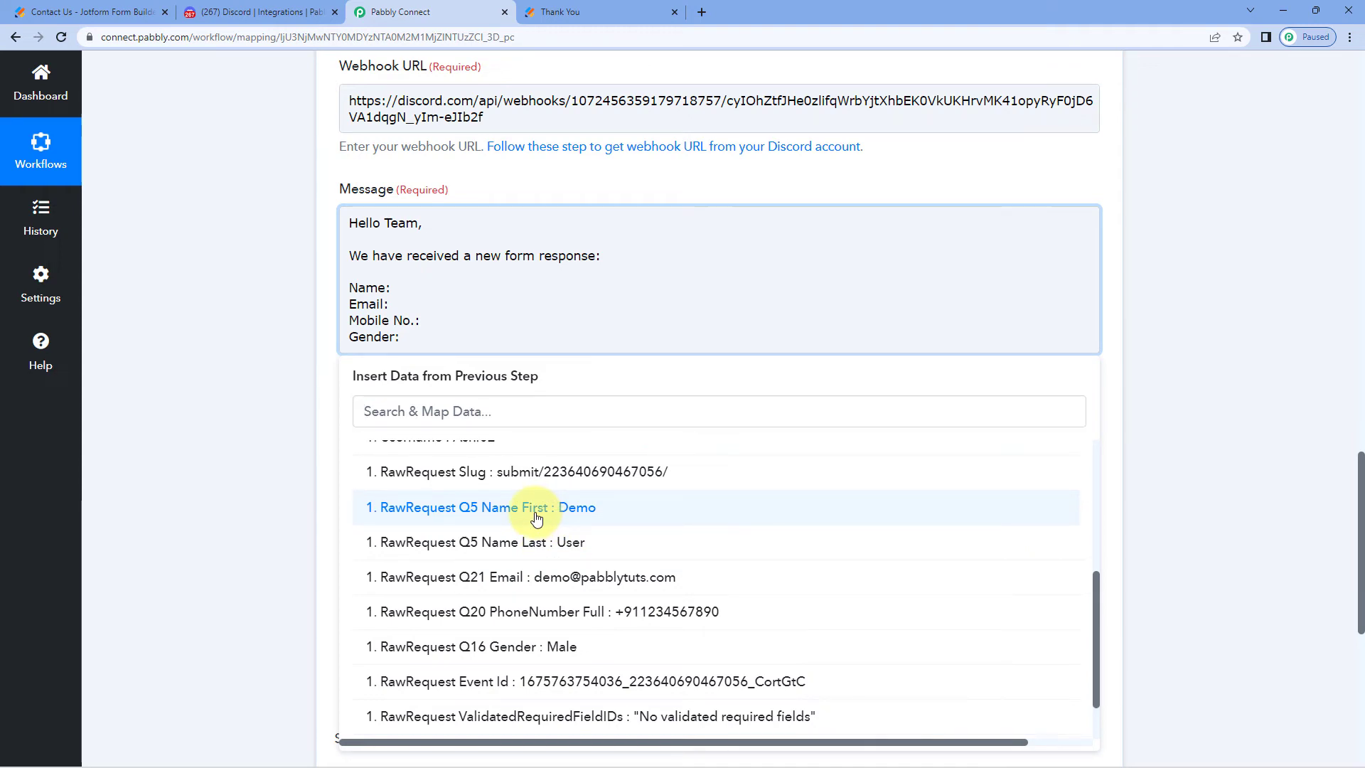
left_click(536, 513)
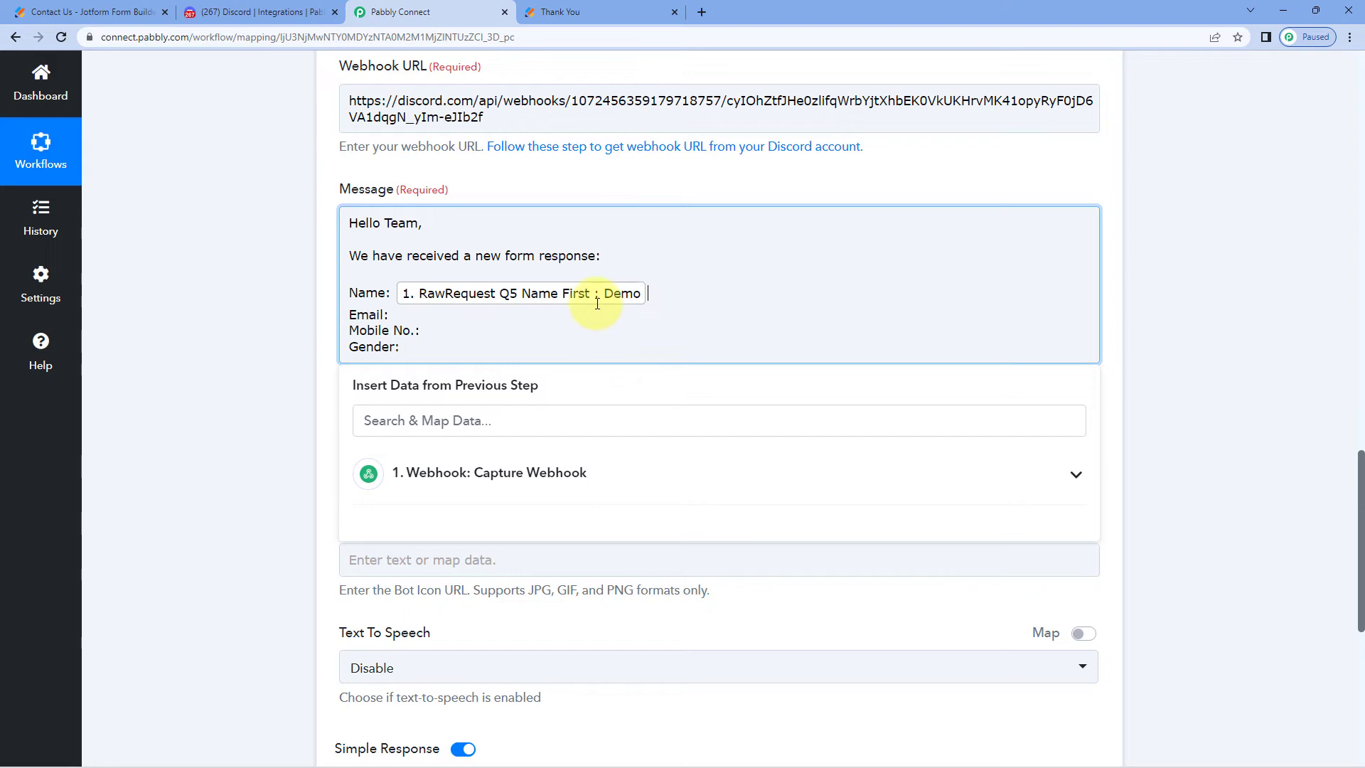
left_click(527, 474)
scroll(546, 524, "down", 5)
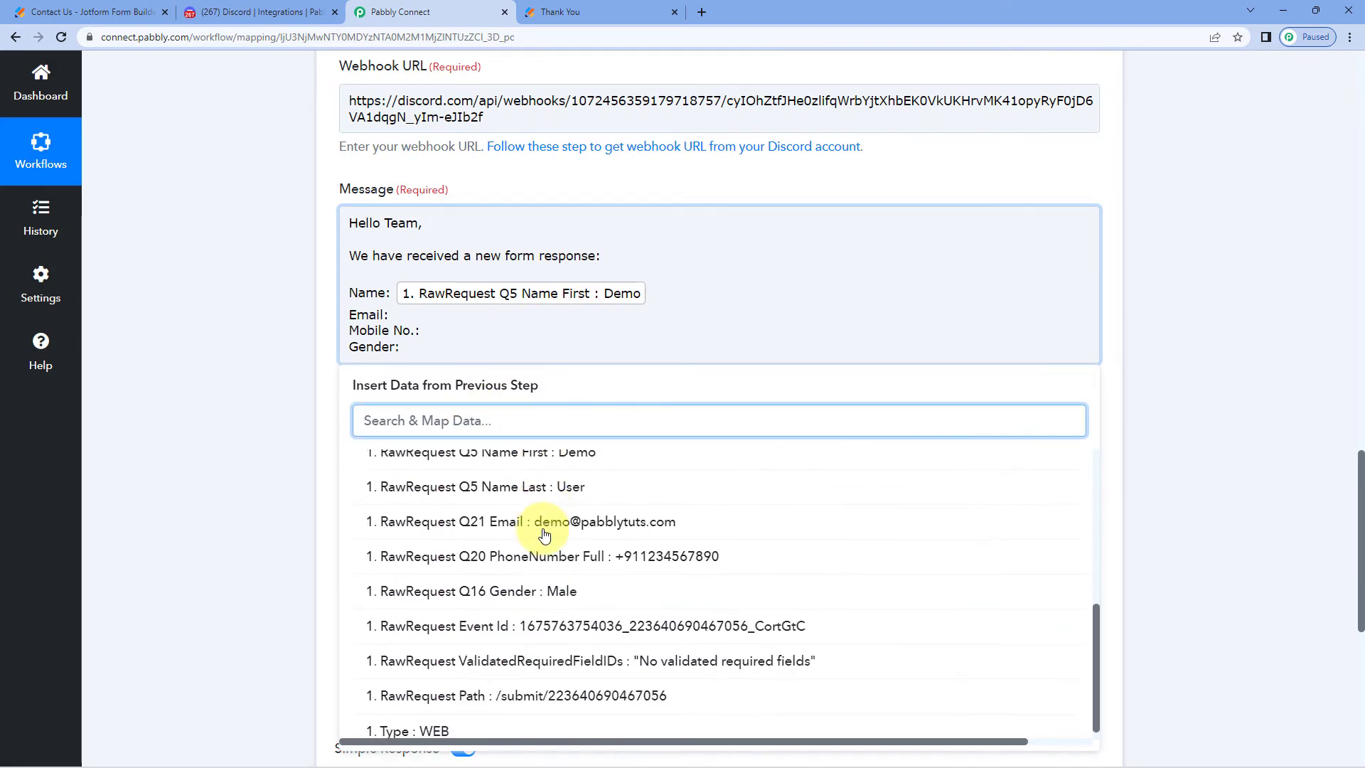
left_click(536, 483)
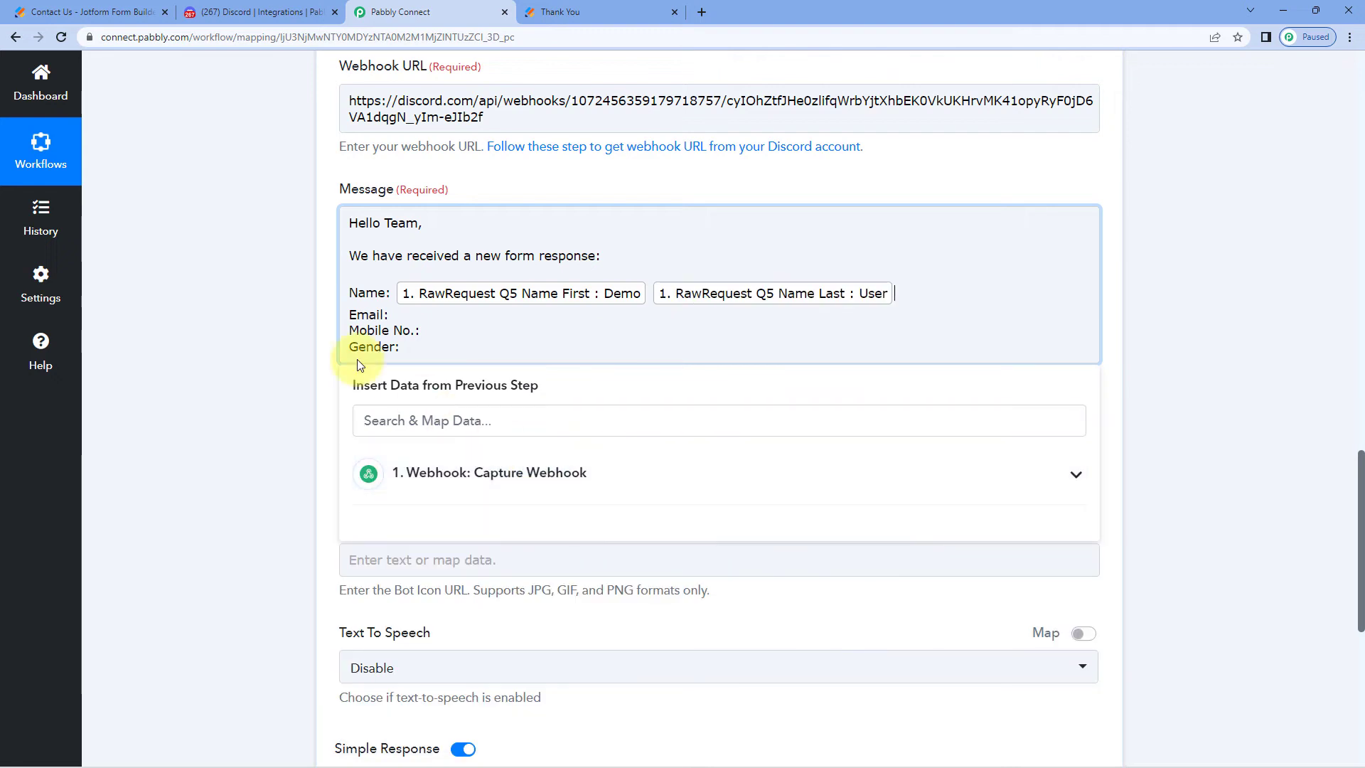
left_click(266, 331)
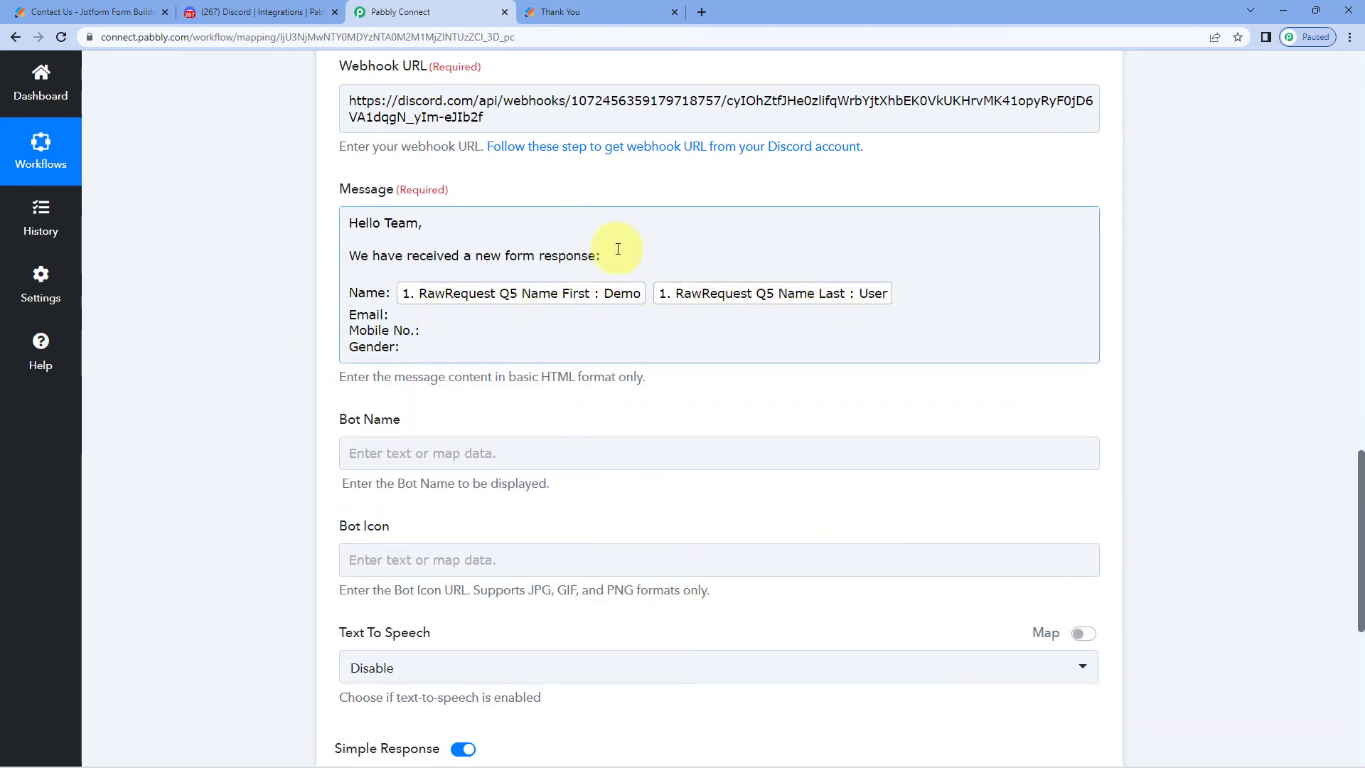
Insert the Q21 Email field after 'Email:'
left_click(577, 10)
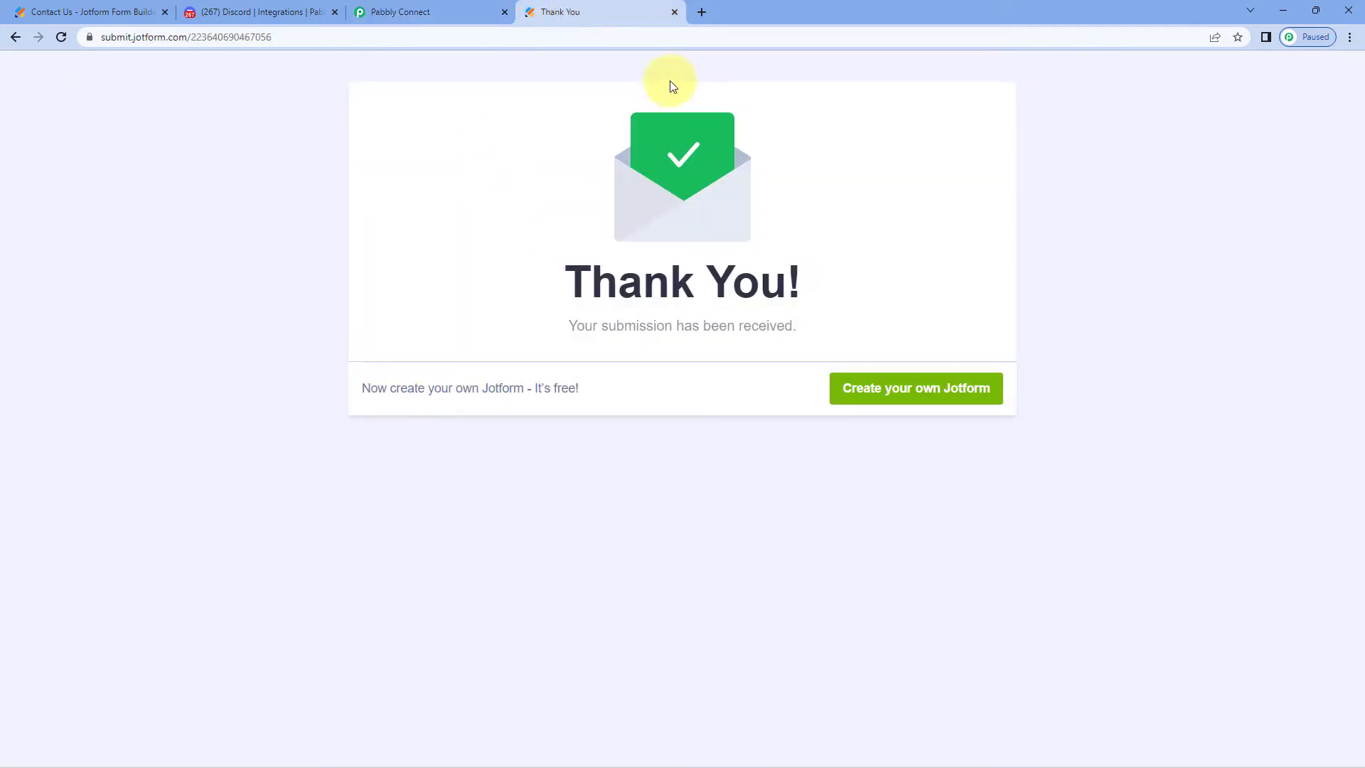
left_click(468, 6)
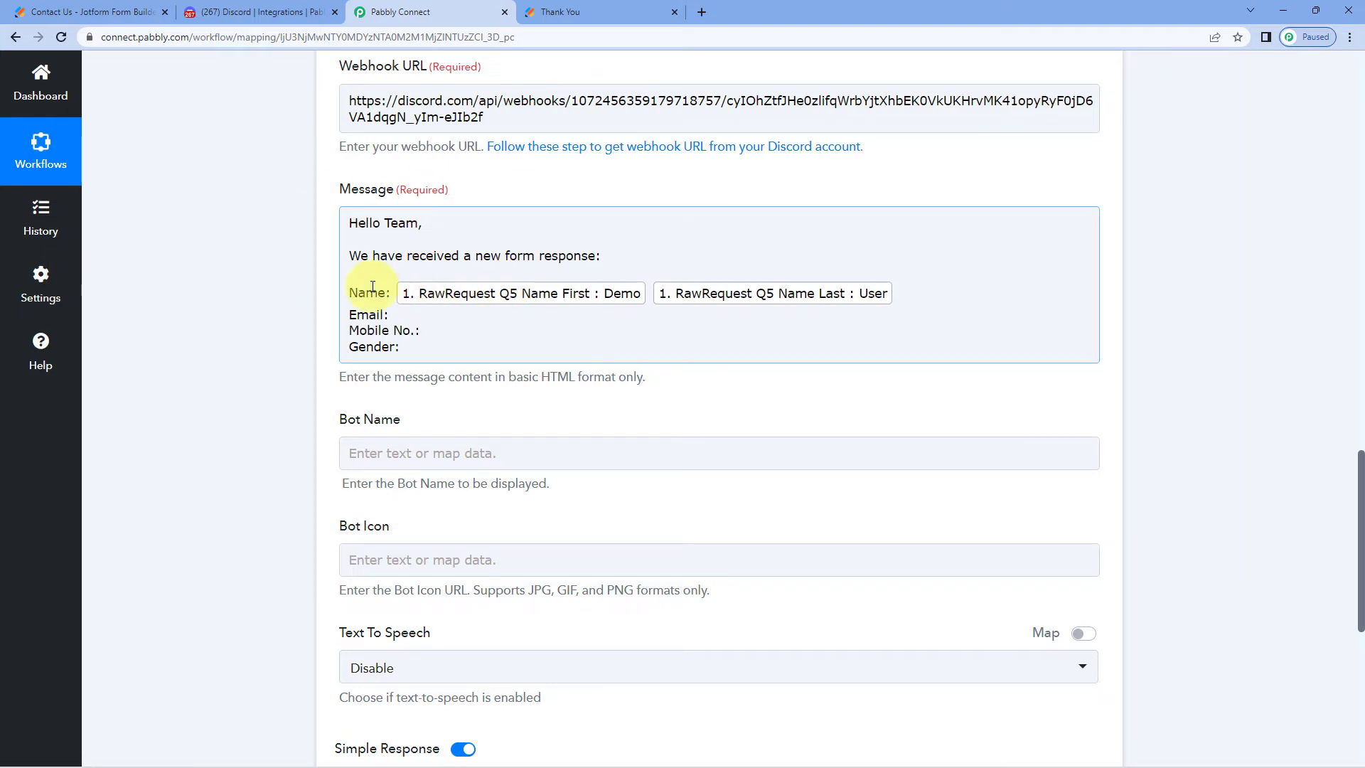
left_click(404, 316)
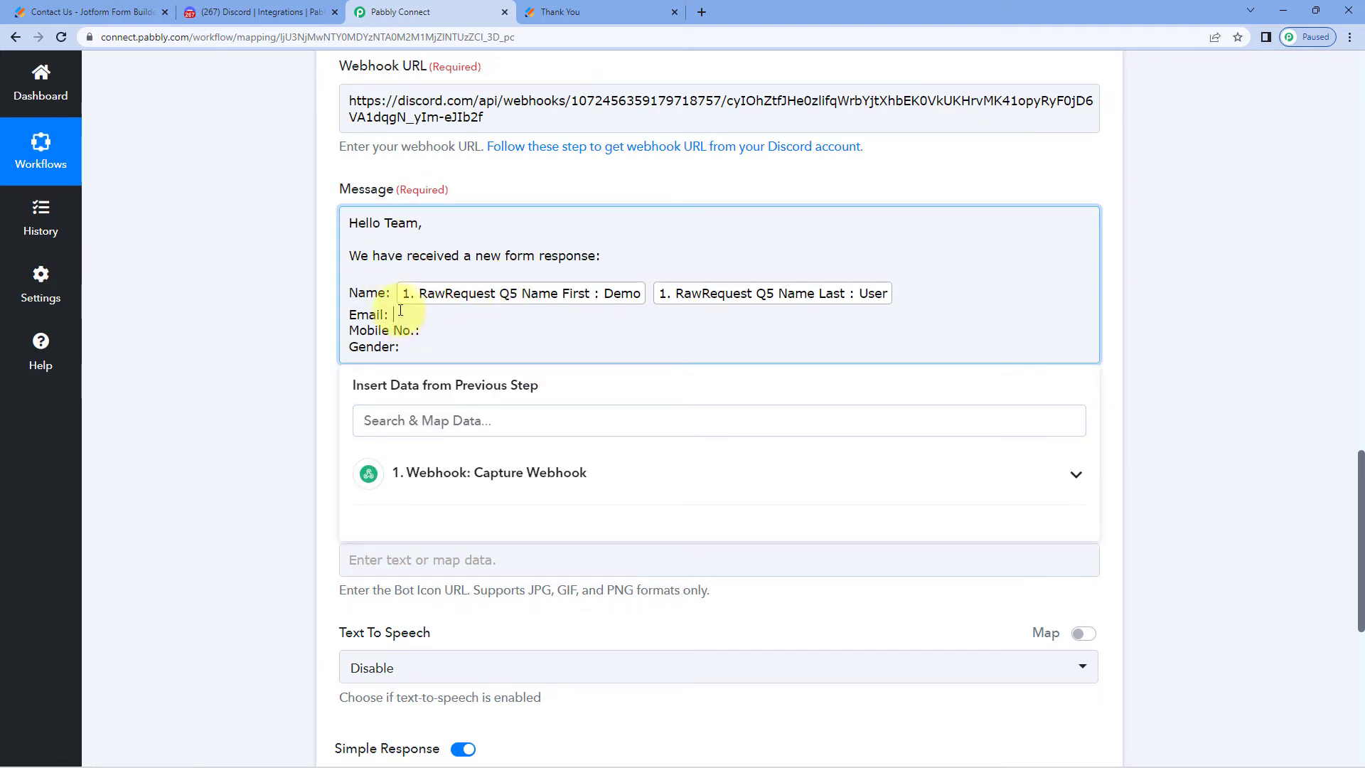
scroll(305, 306, "down", 1)
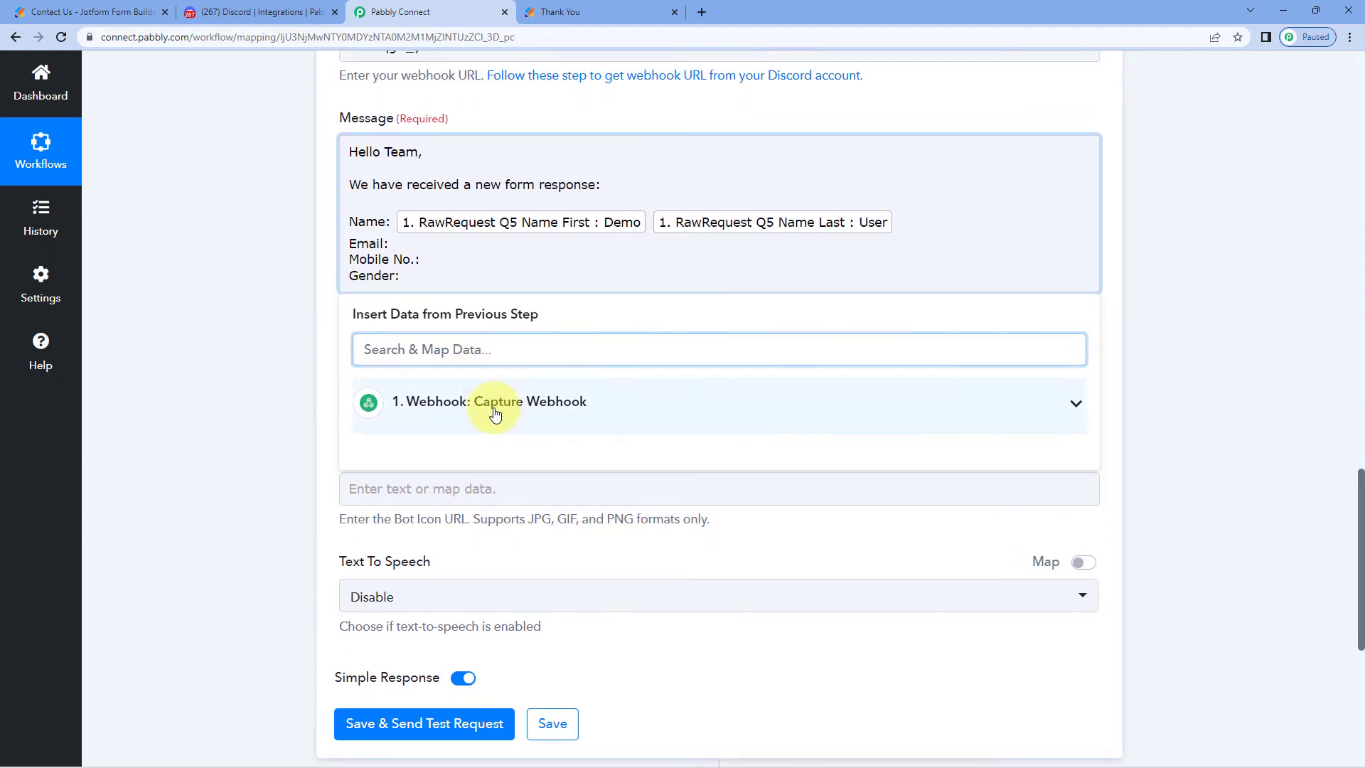
left_click(579, 400)
scroll(469, 455, "down", 2)
left_click(548, 657)
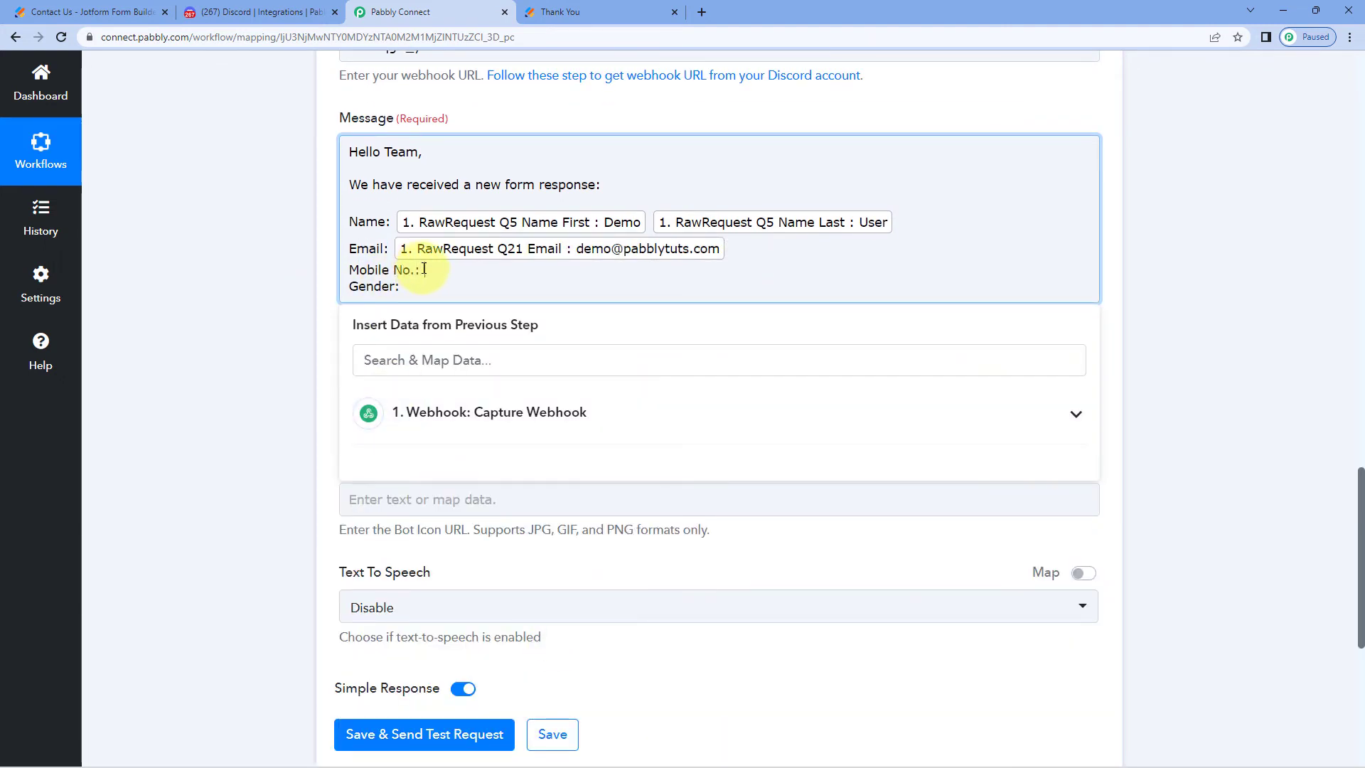
Insert Q20 PhoneNumber Full after 'Mobile No.:' and Q16 Gender after 'Gender:'
scroll(410, 268, "down", 1)
left_click(444, 350)
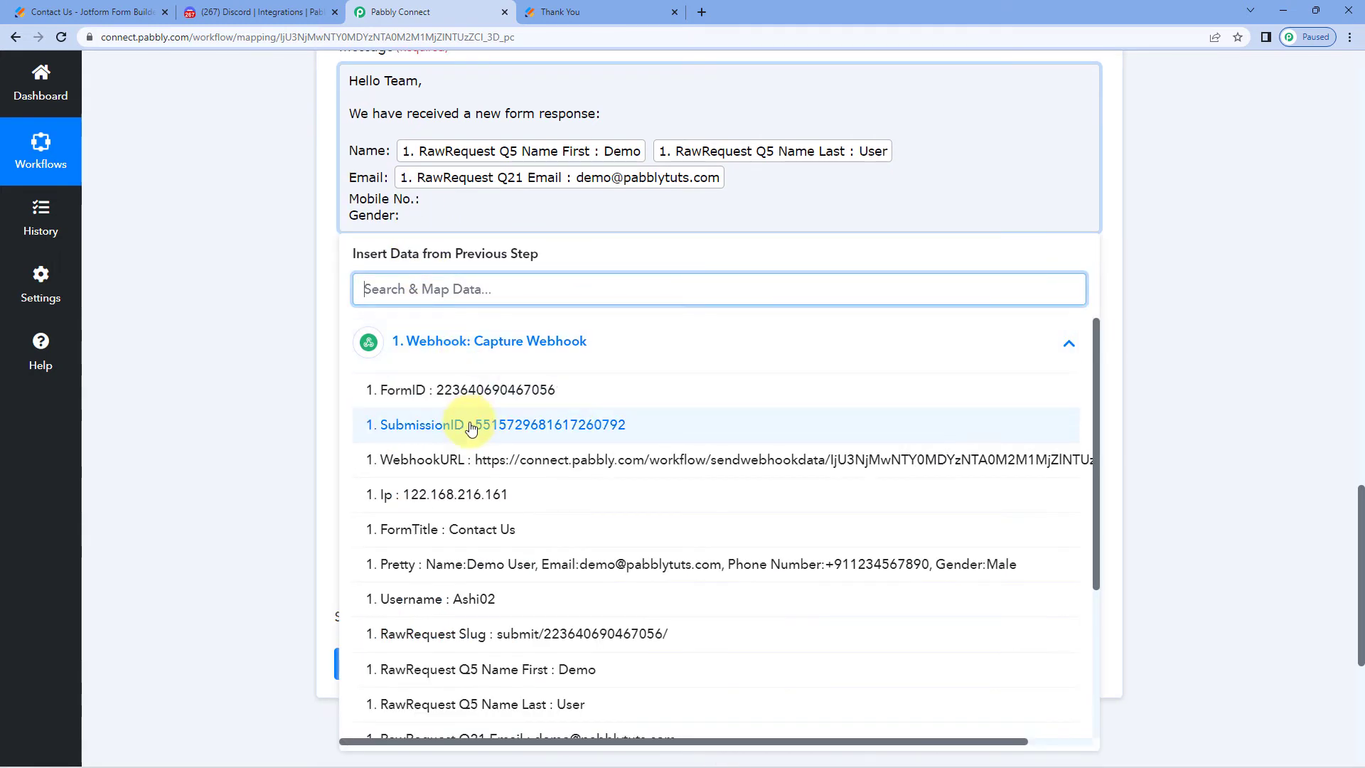
scroll(455, 427, "down", 2)
scroll(471, 429, "down", 2)
left_click(472, 543)
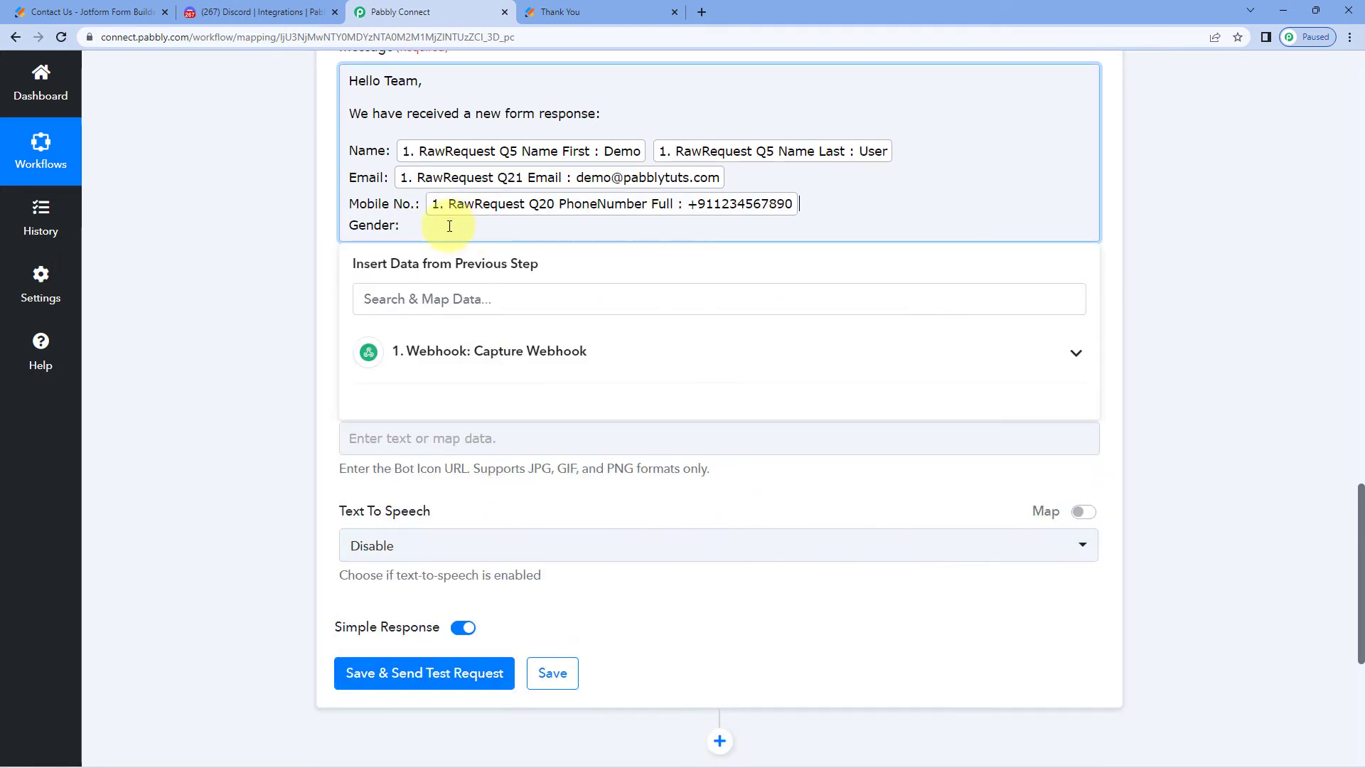
left_click(487, 350)
scroll(476, 426, "down", 2)
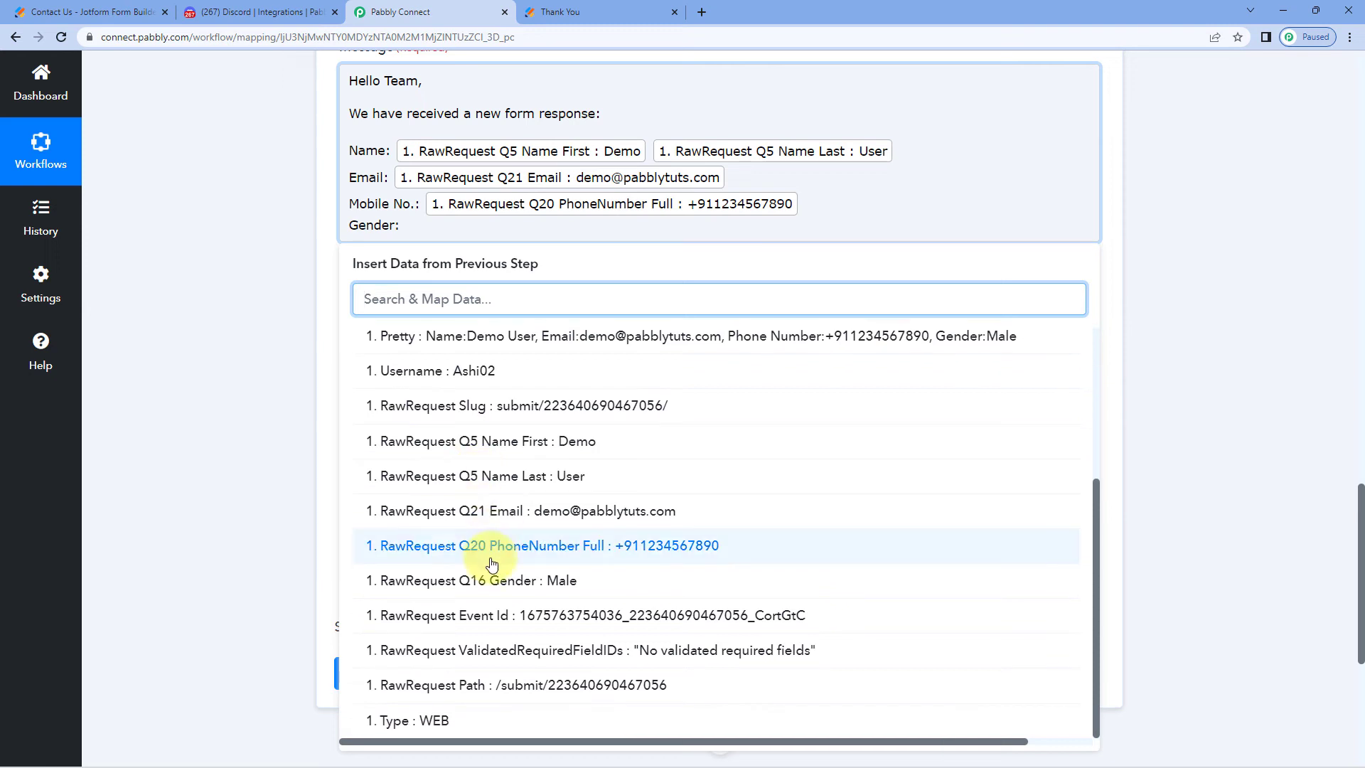
left_click(494, 579)
left_click(219, 289)
scroll(240, 270, "up", 2)
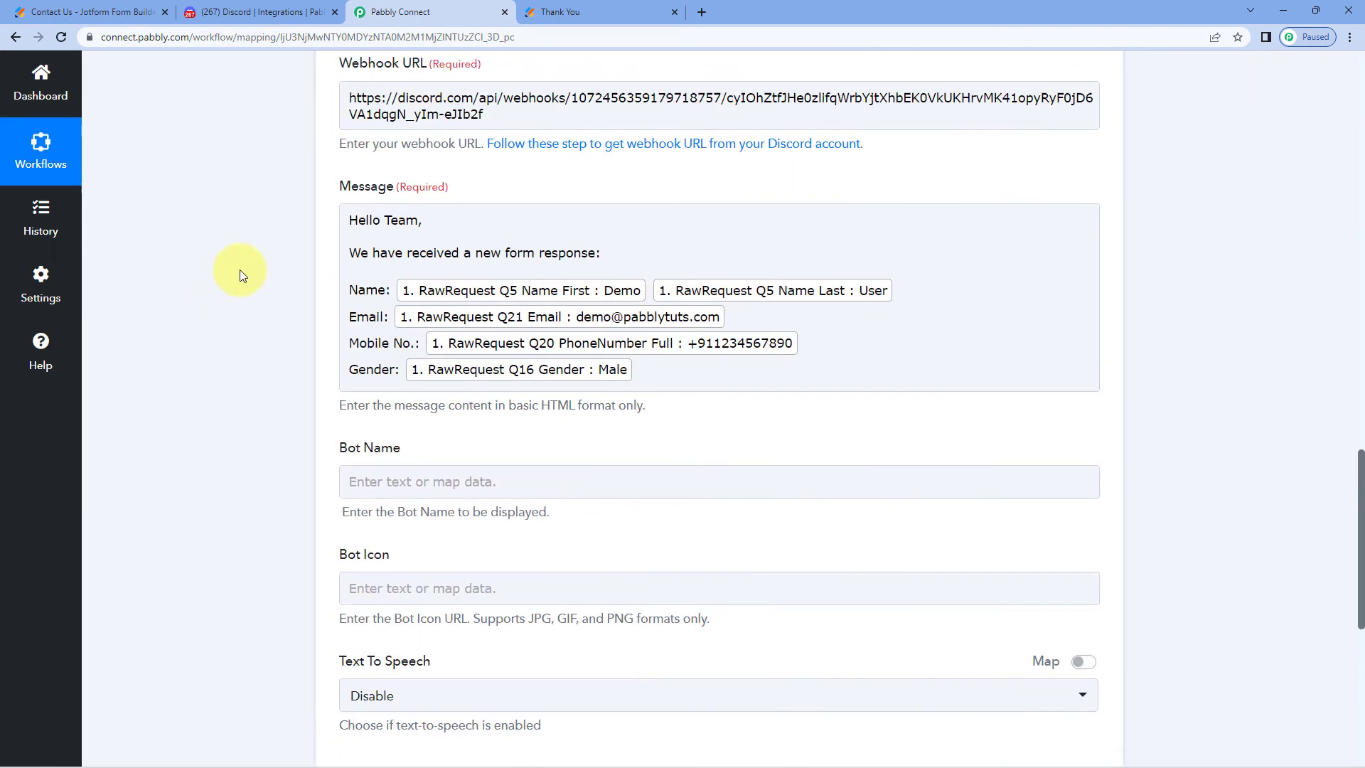
Review the finished message with its mapped RawRequest name, email, phone and gender fields
left_click(478, 244)
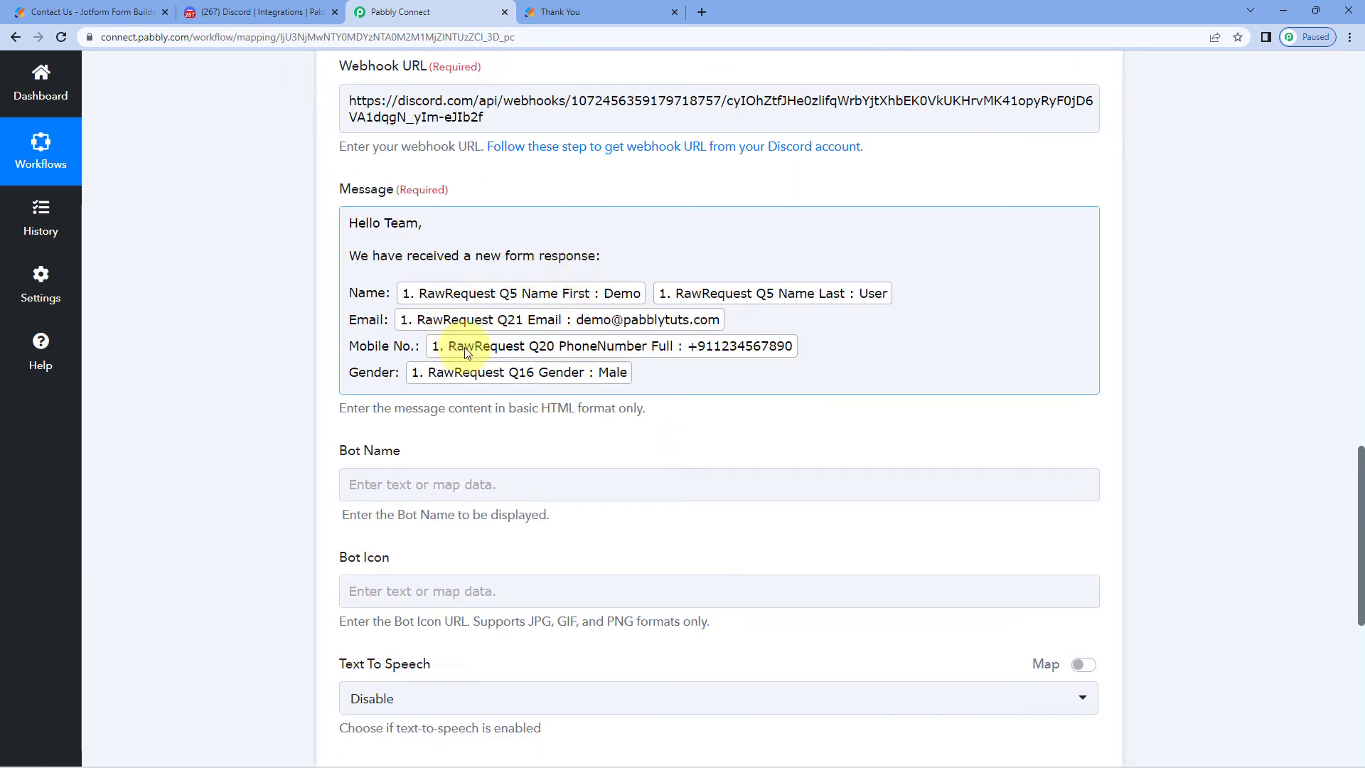
scroll(700, 213, "up", 4)
scroll(702, 290, "up", 10)
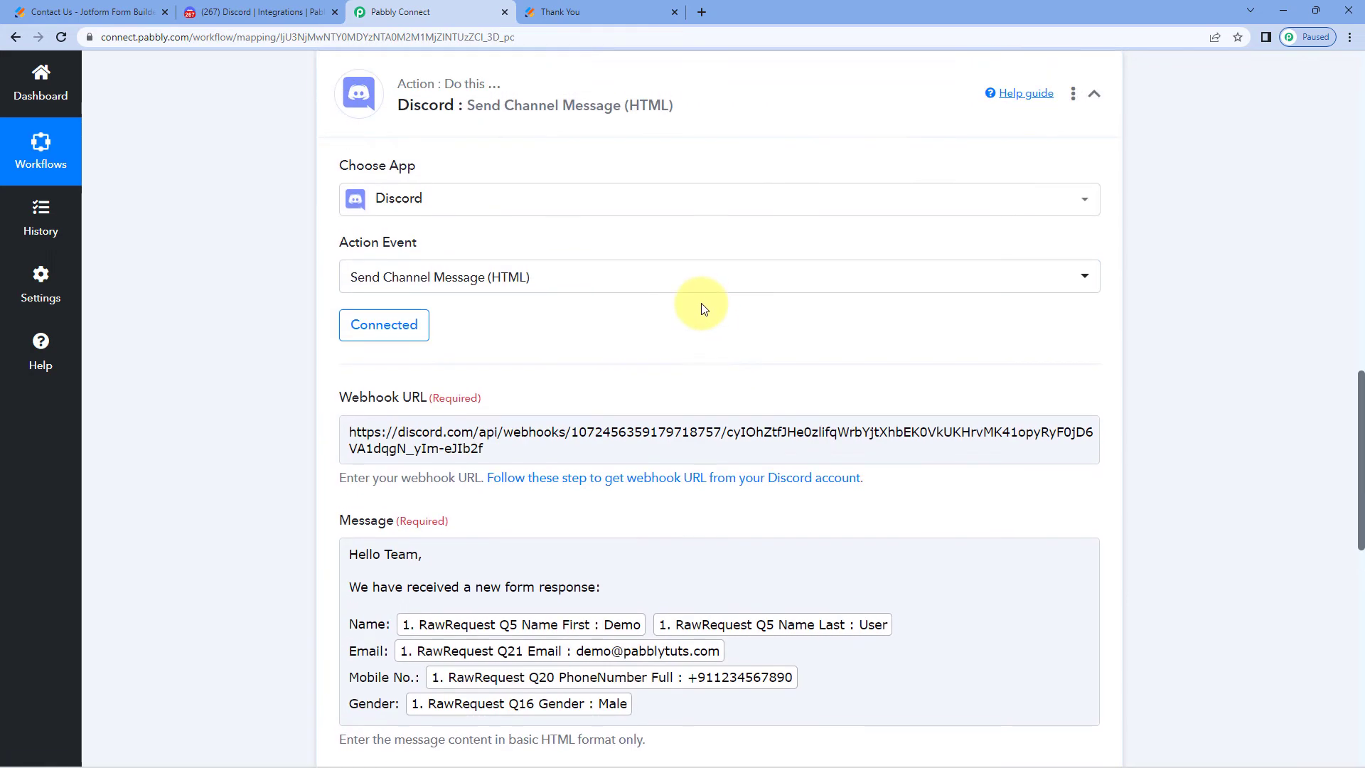
scroll(731, 320, "up", 8)
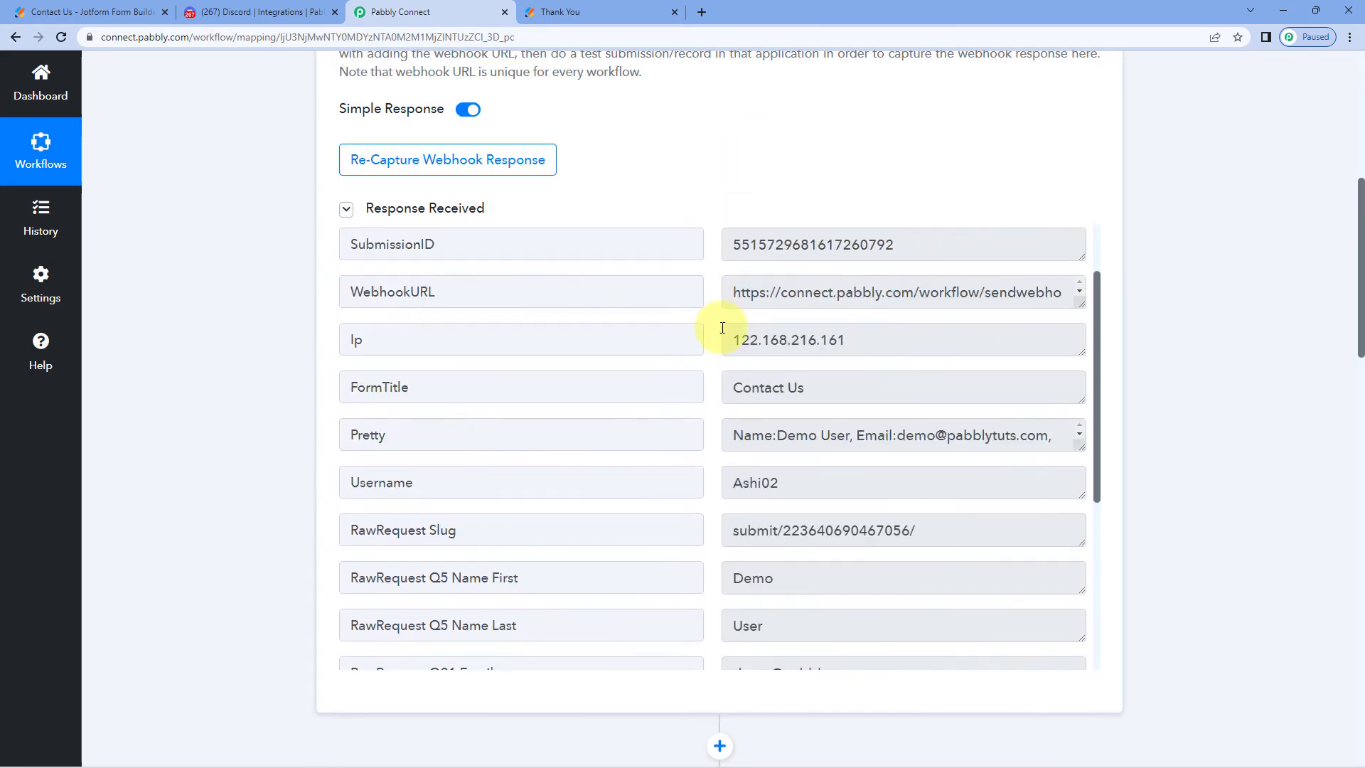
scroll(710, 240, "down", 4)
scroll(711, 242, "down", 1)
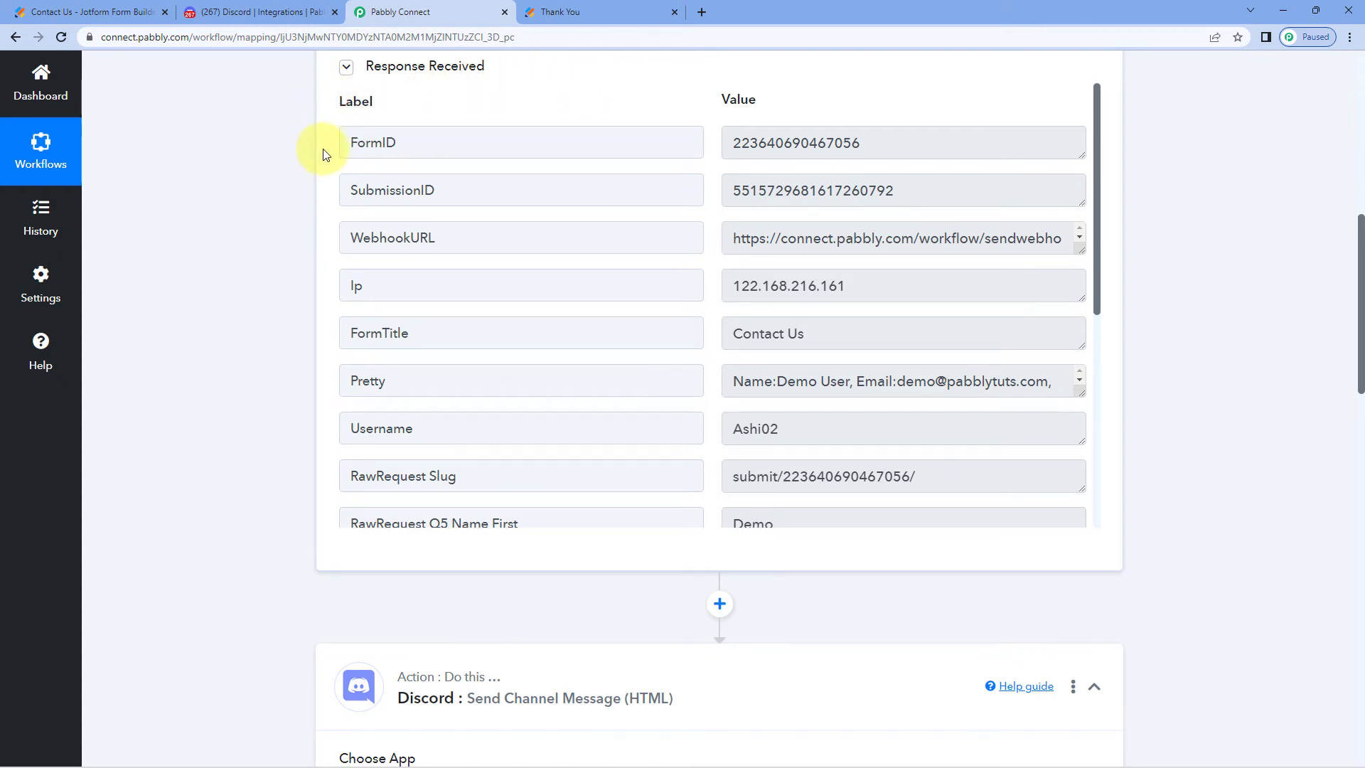
scroll(297, 171, "down", 10)
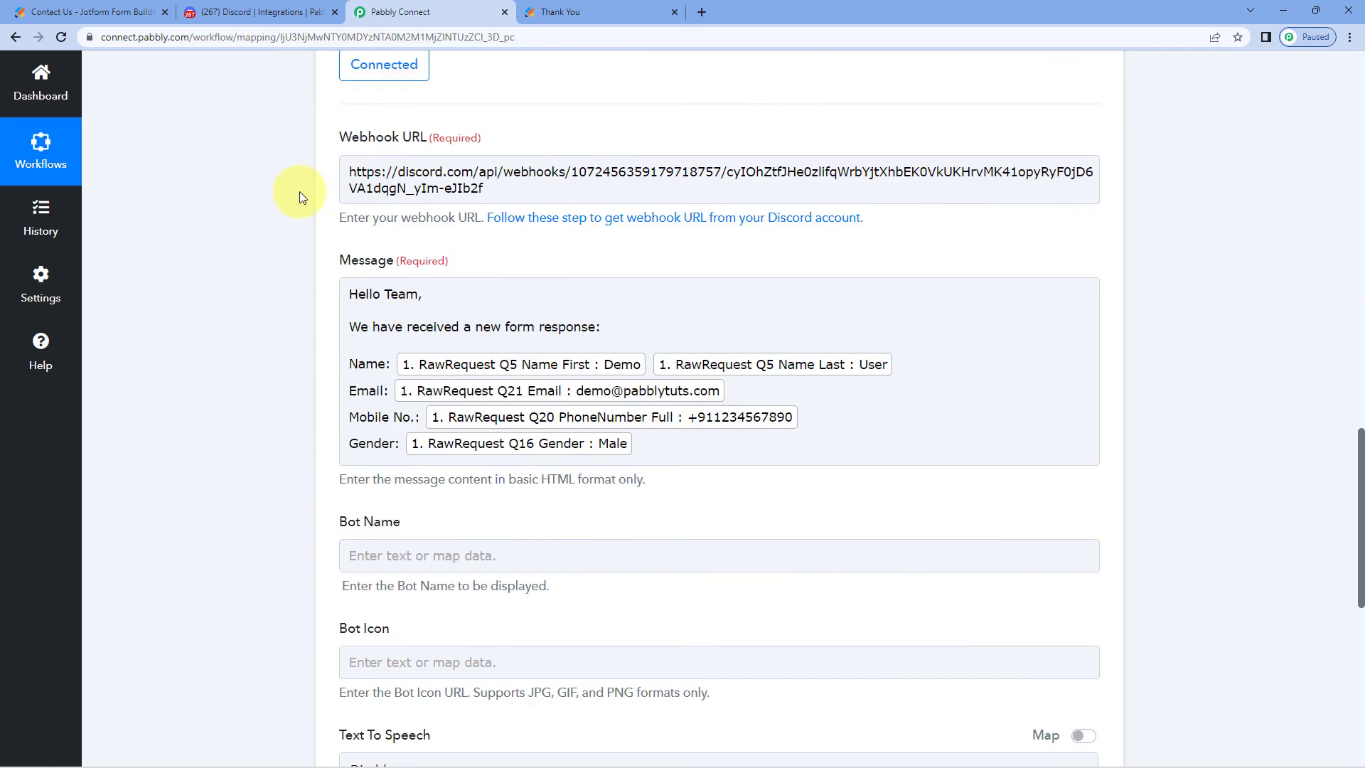
scroll(300, 190, "down", 3)
scroll(300, 185, "up", 1)
left_click(438, 145)
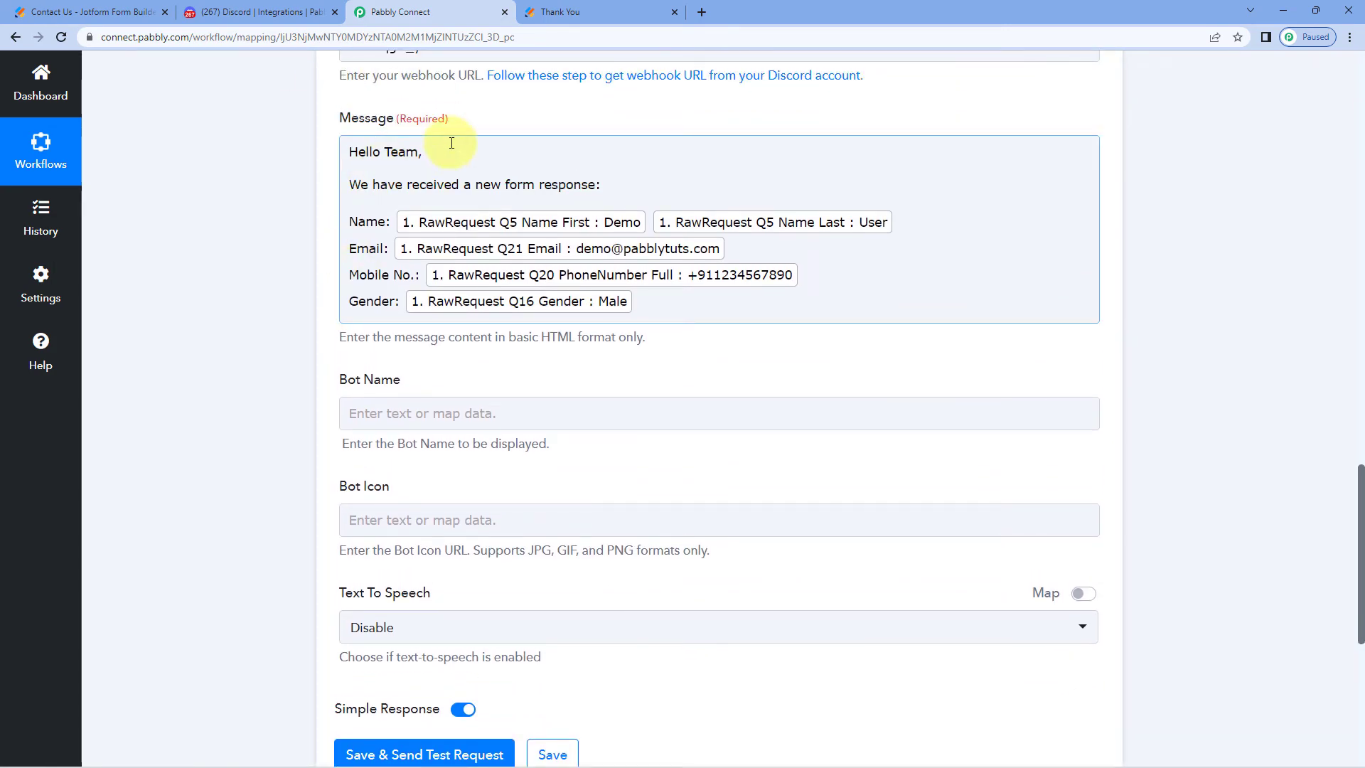
left_click(280, 228)
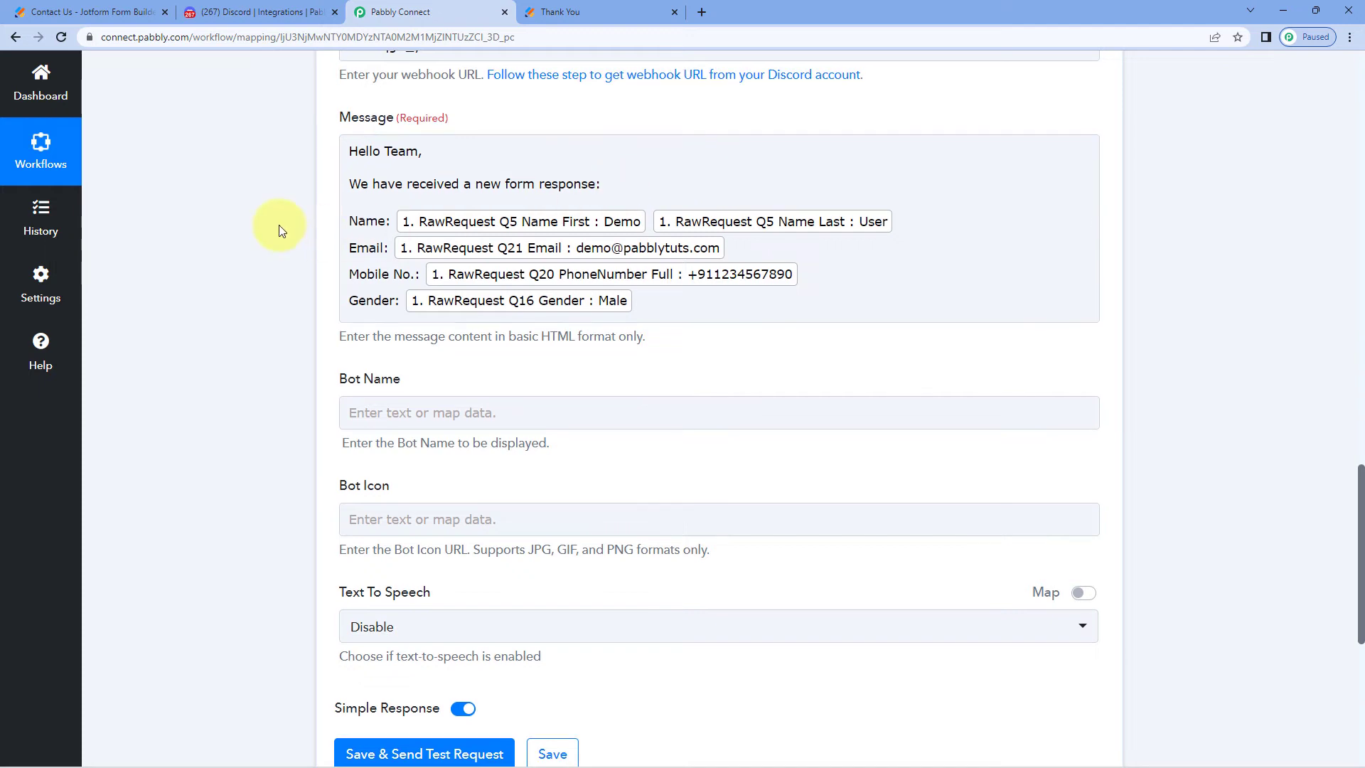
scroll(374, 213, "down", 2)
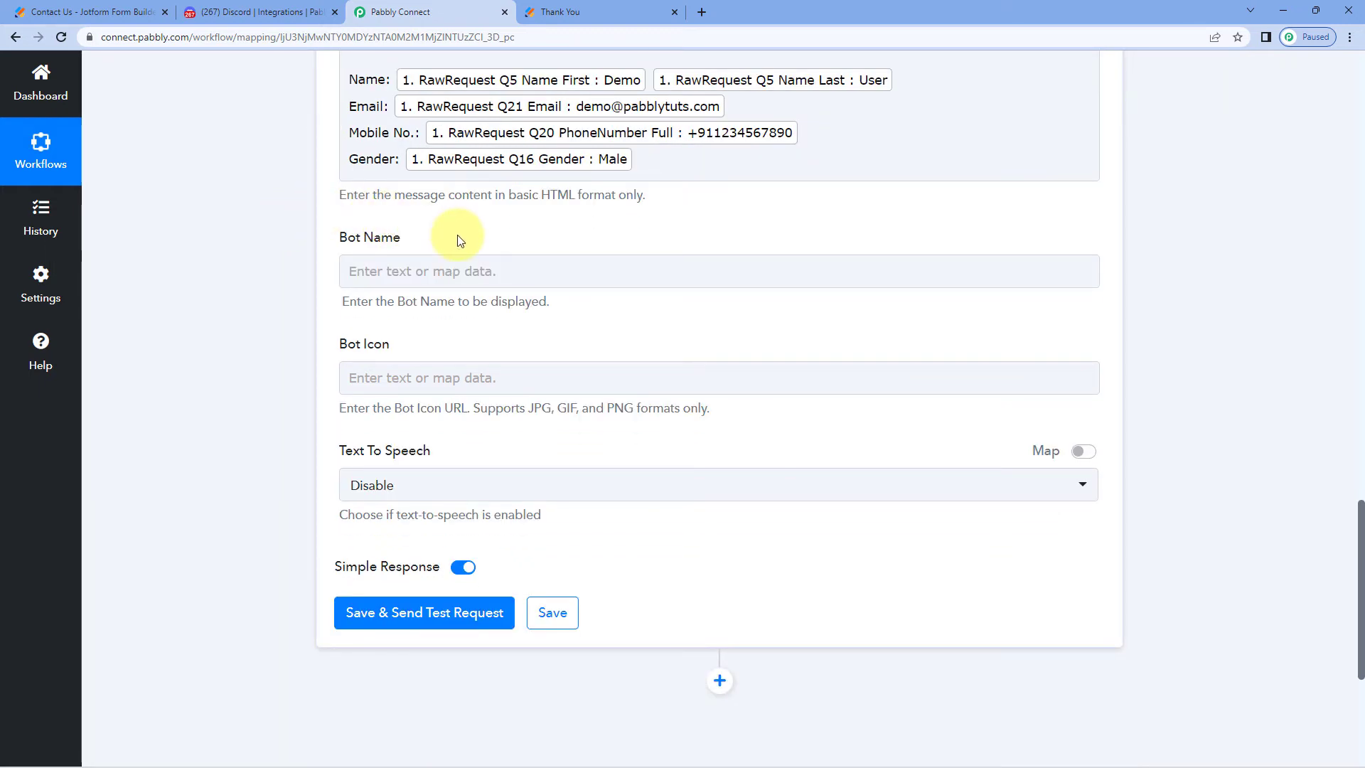
left_click(259, 12)
left_click(1096, 120)
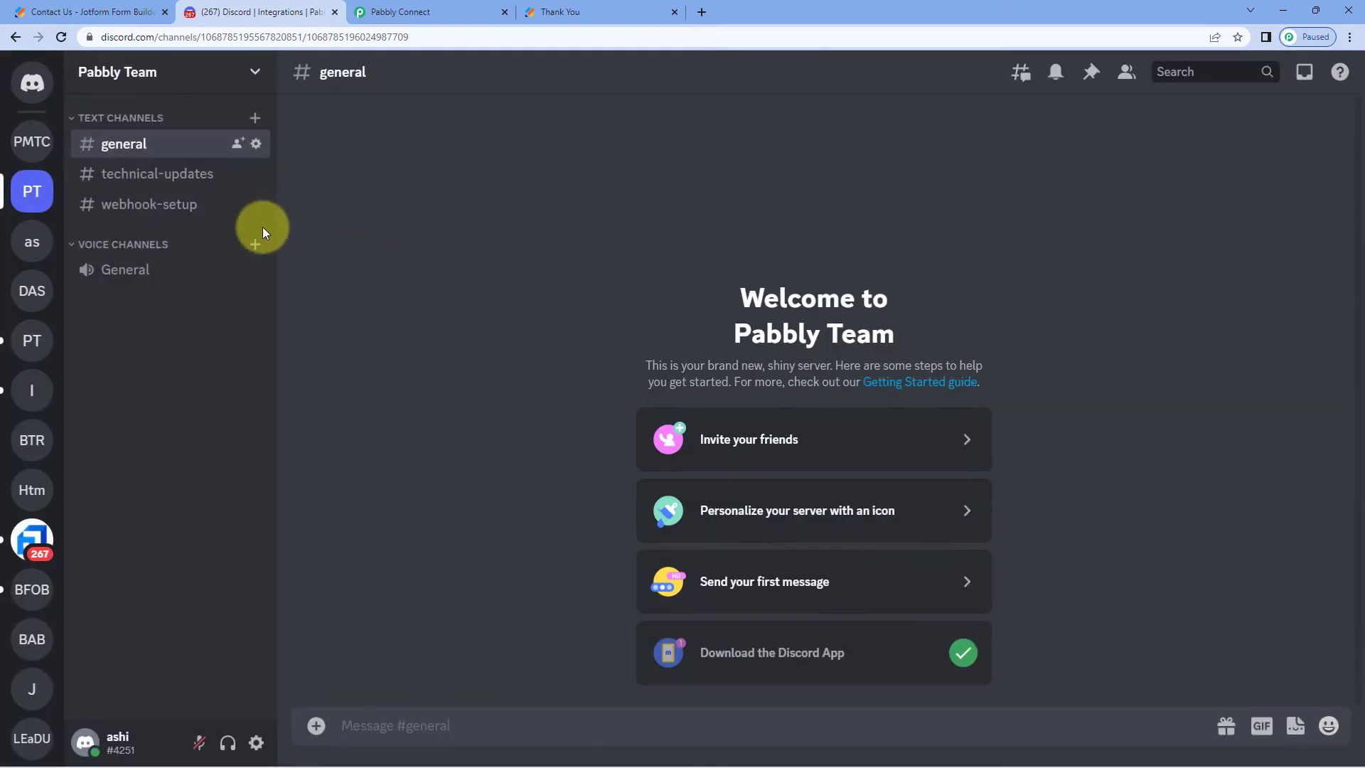
left_click(188, 205)
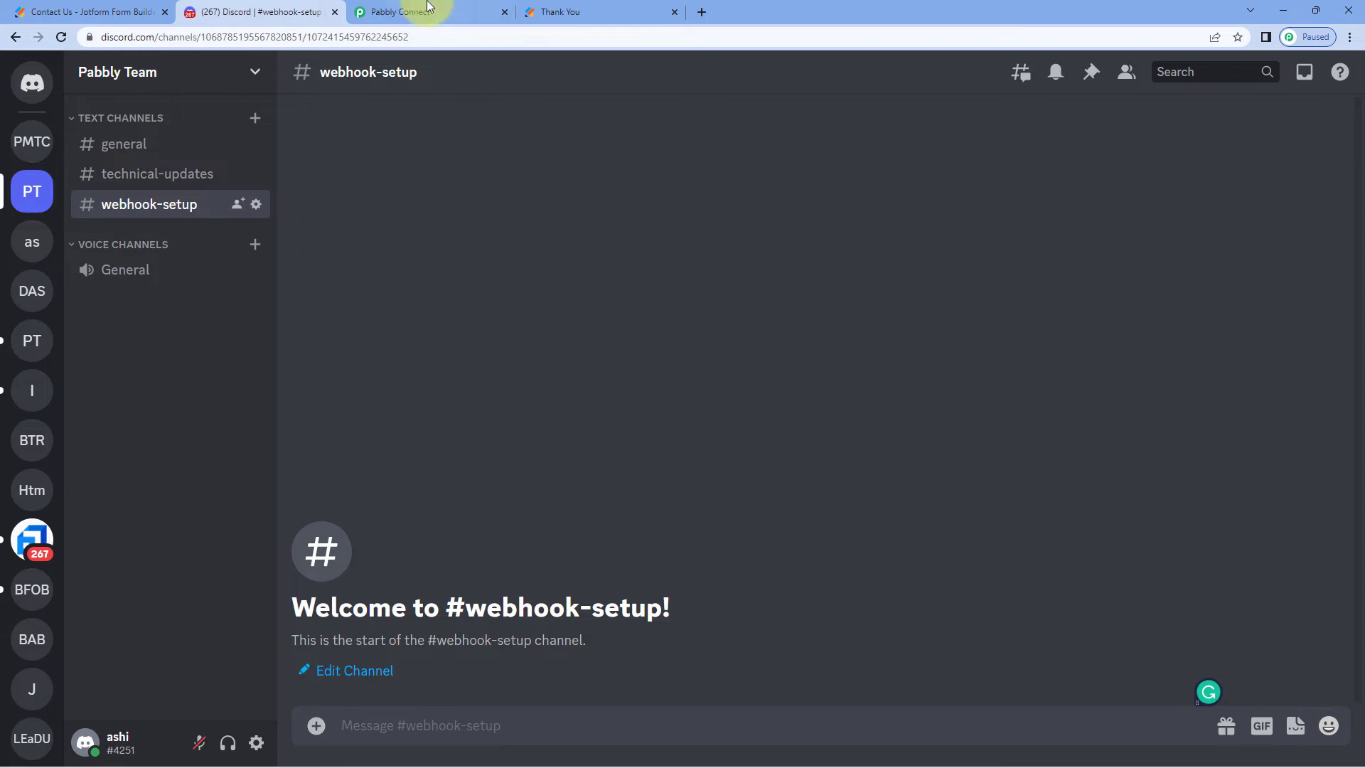
left_click(398, 12)
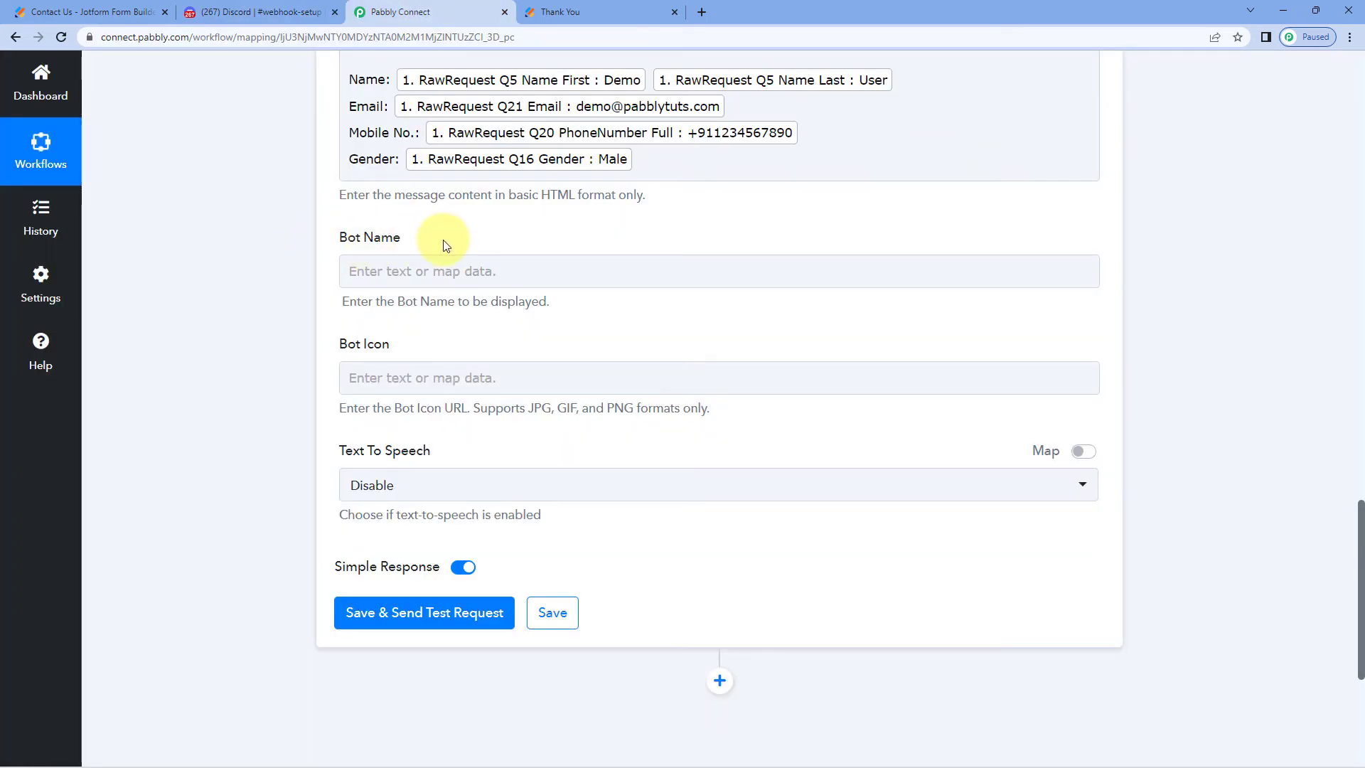
Enter 'Pabbly' as the Discord Bot Name
left_click(386, 270)
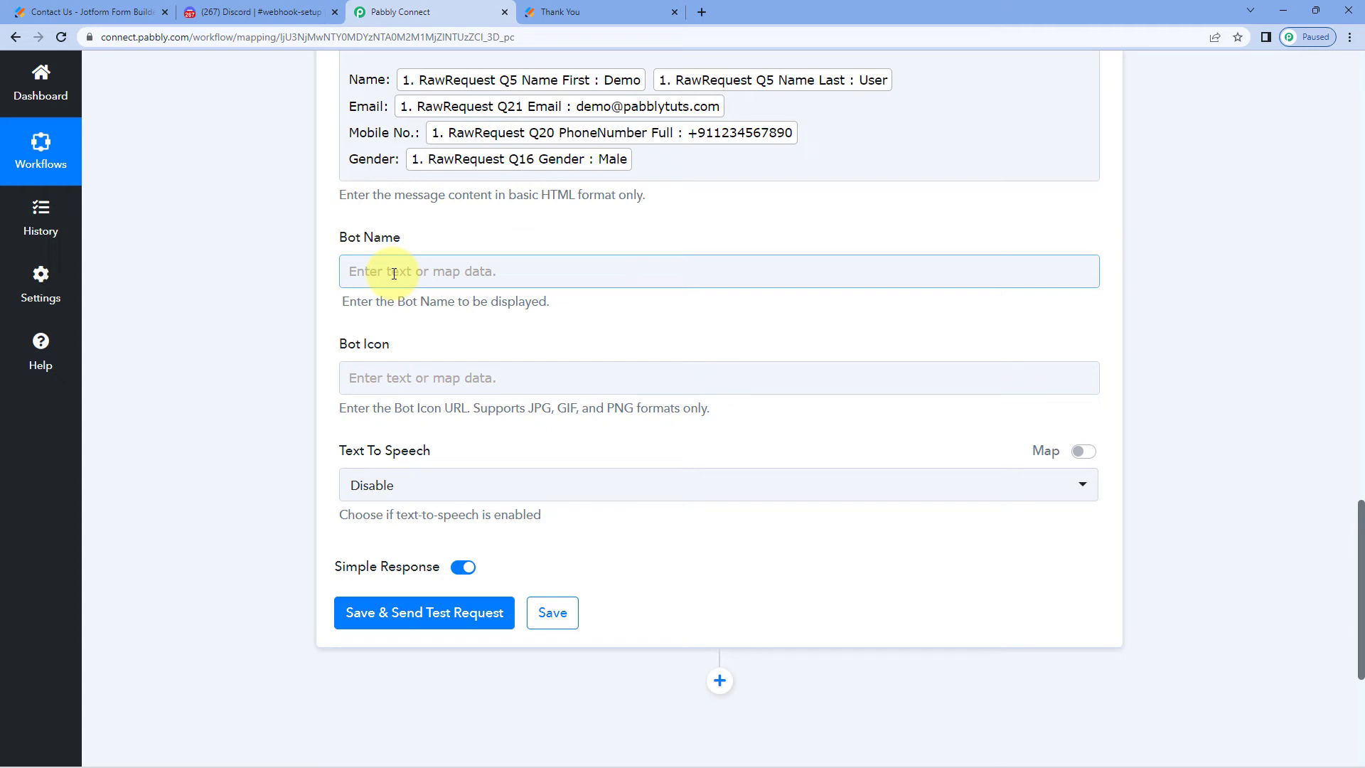
type("Pabbly")
left_click(314, 260)
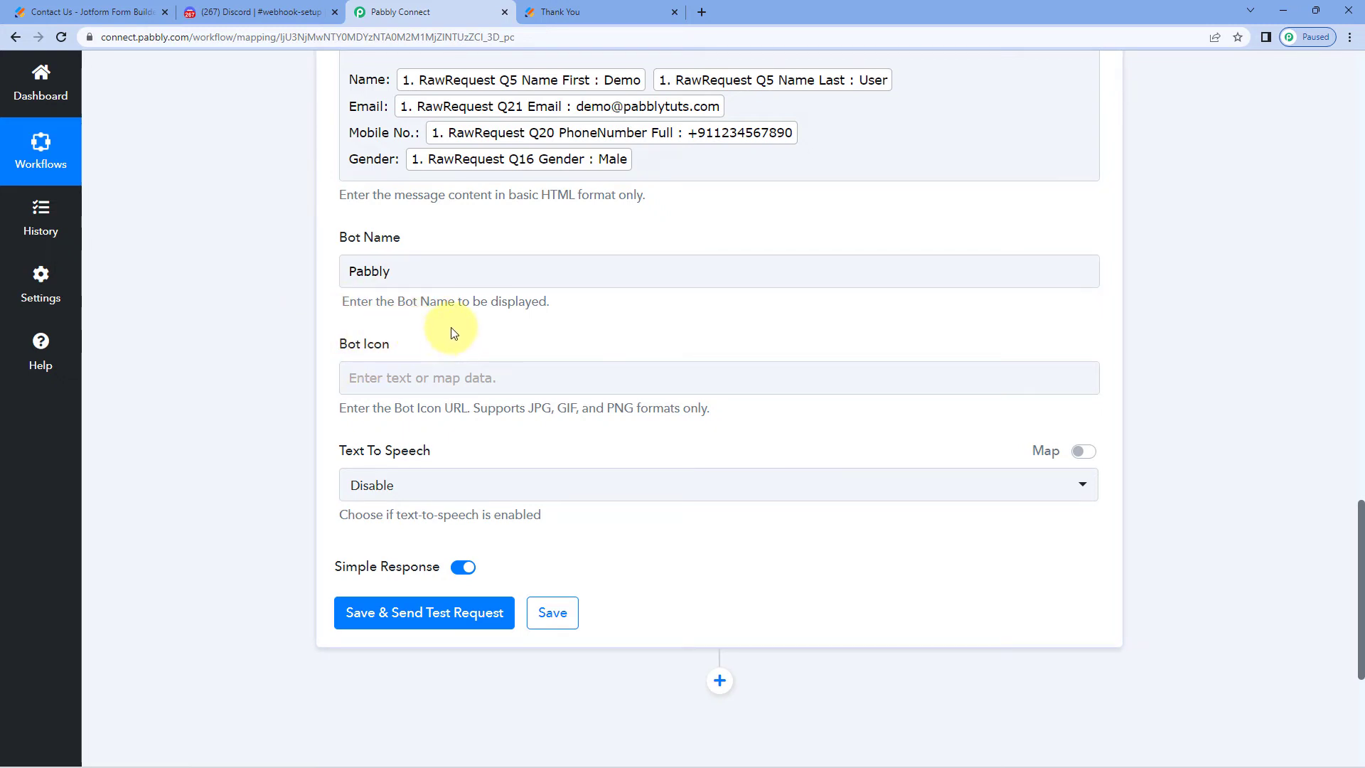
double_click(368, 270)
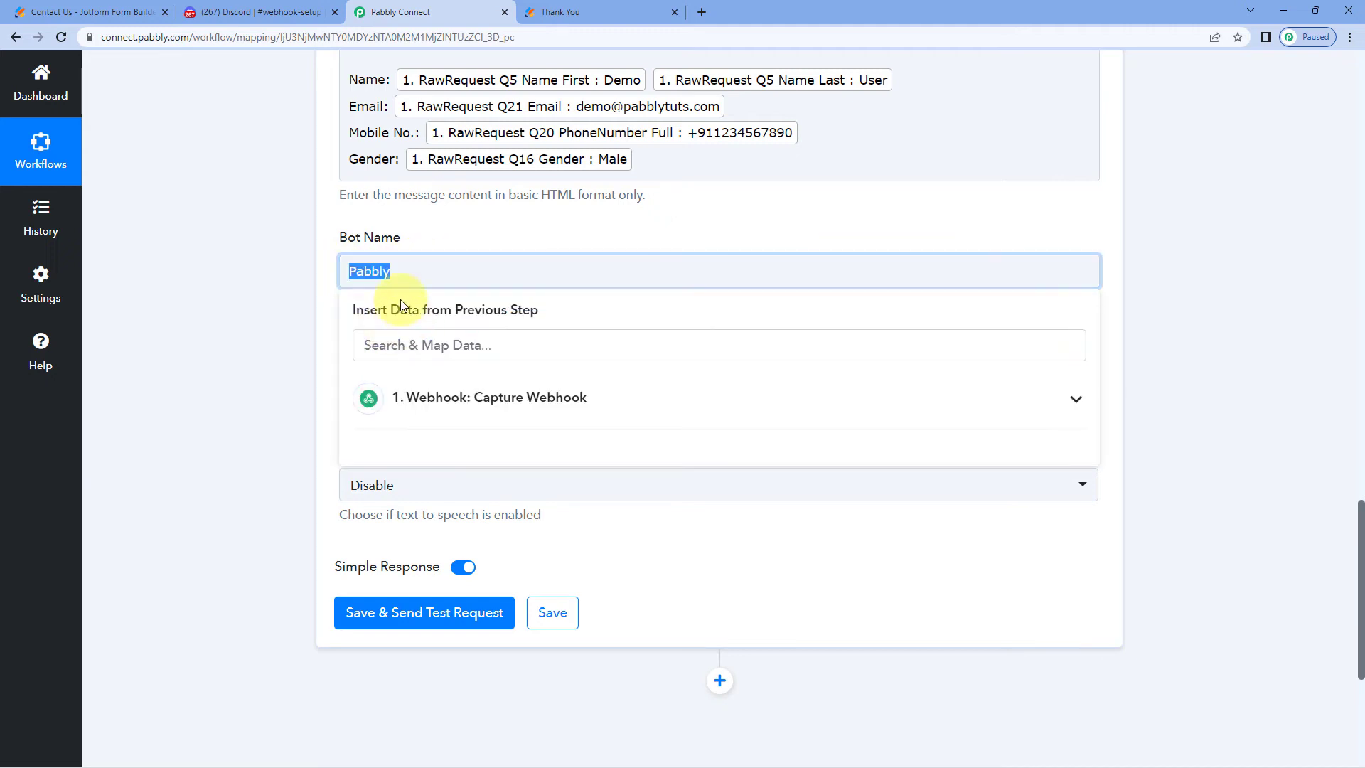
left_click(304, 275)
left_click(395, 283)
left_click(436, 244)
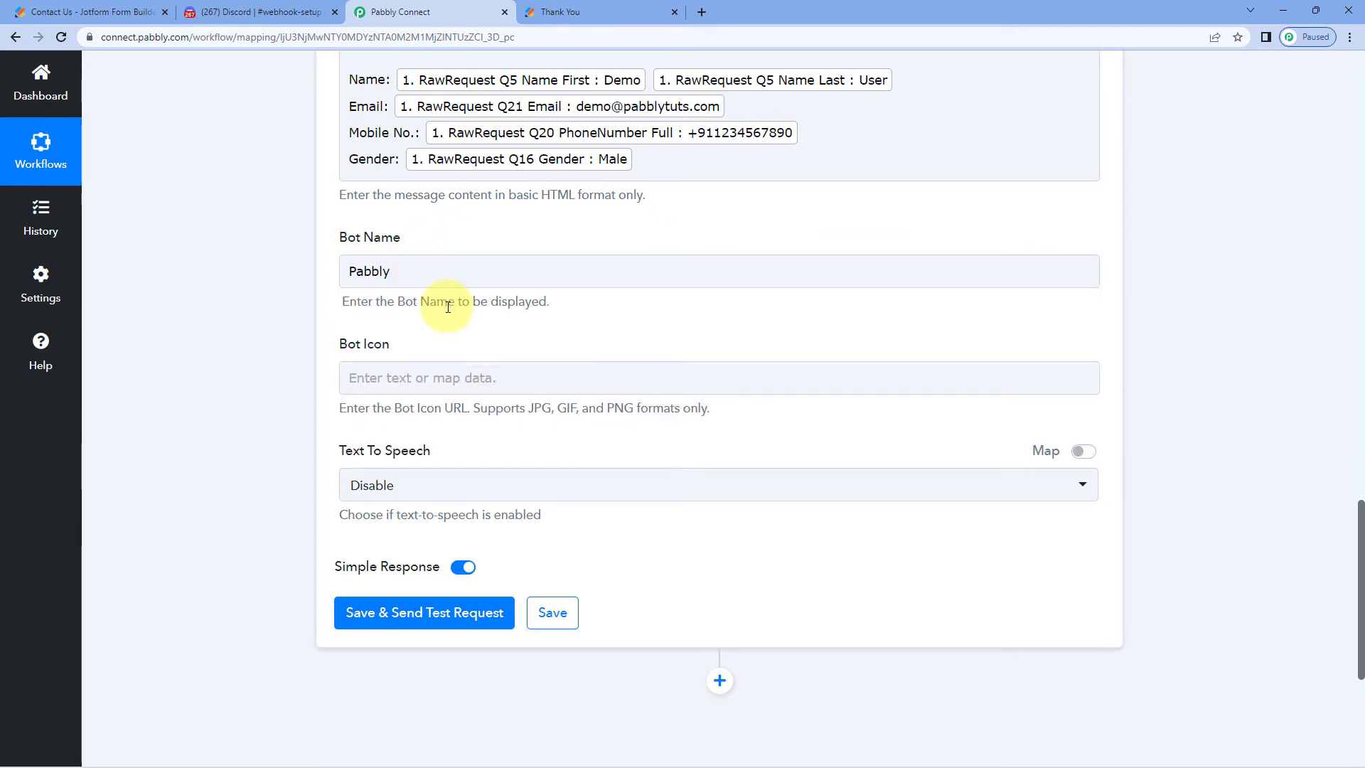
Leave Bot Icon empty, keep Text To Speech on Disable, and save with a test request
left_click(436, 384)
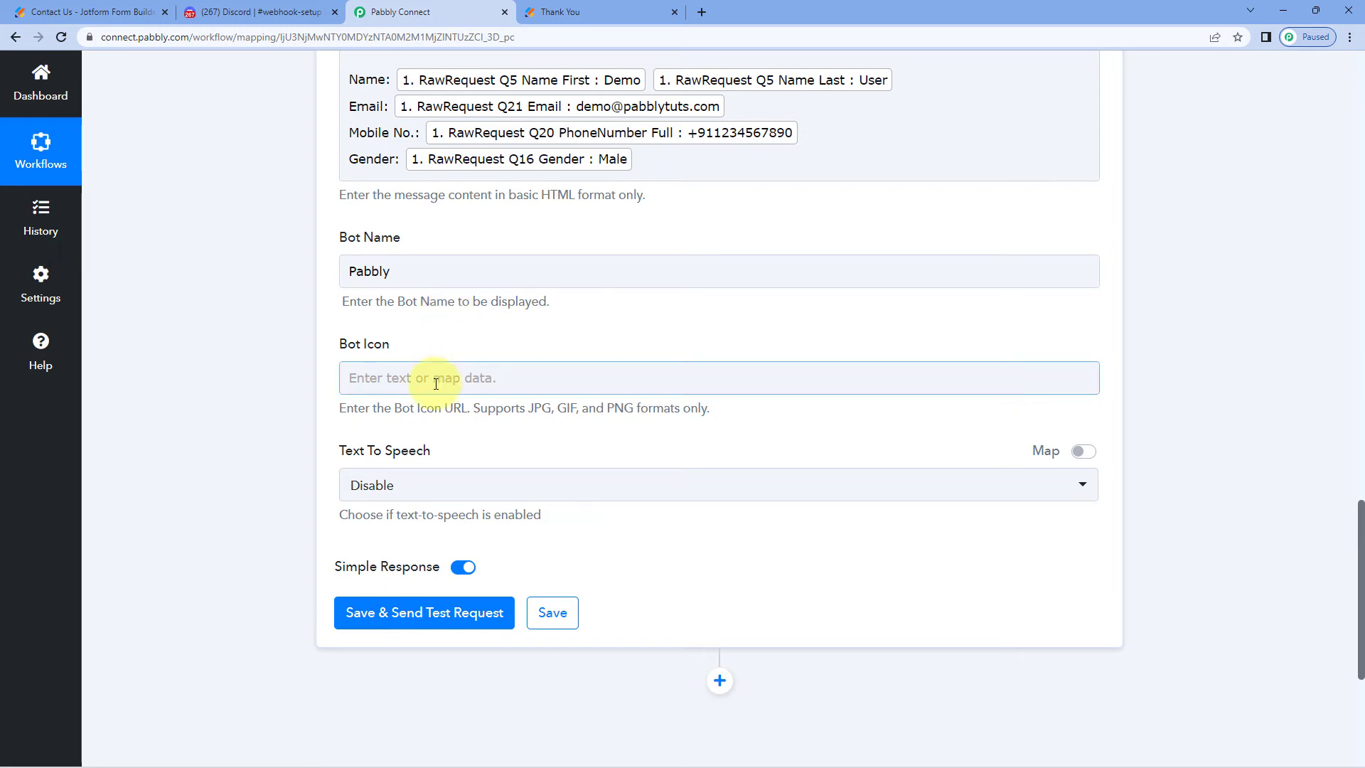
left_click(356, 356)
scroll(353, 353, "down", 2)
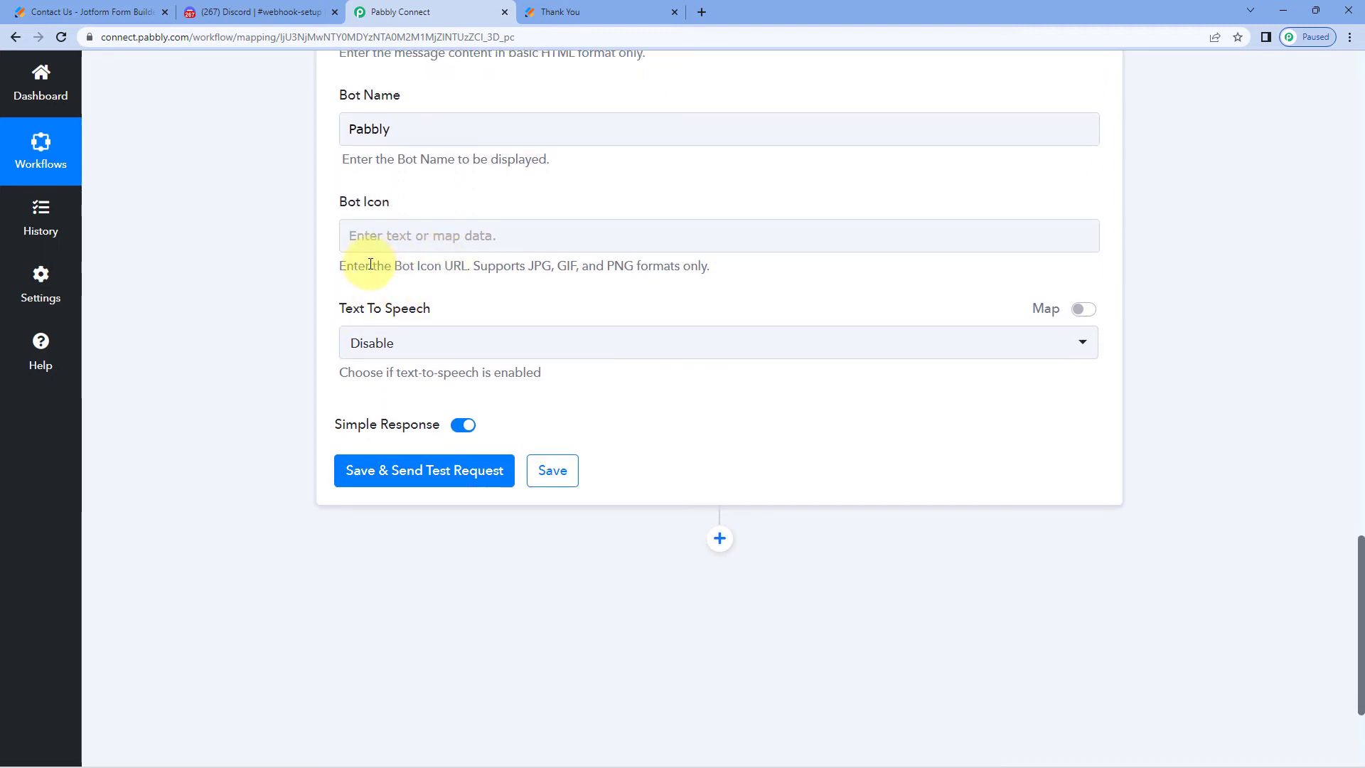
scroll(427, 305, "down", 1)
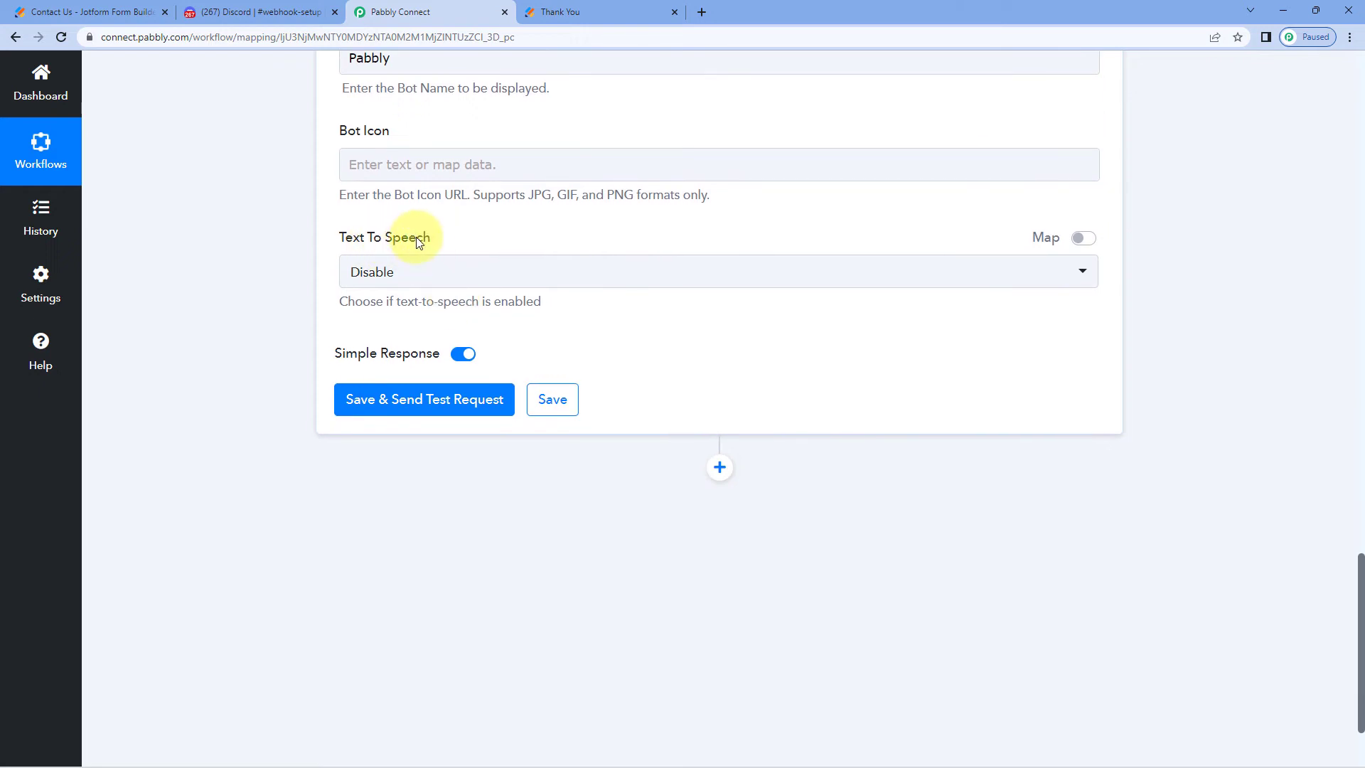
left_click(466, 268)
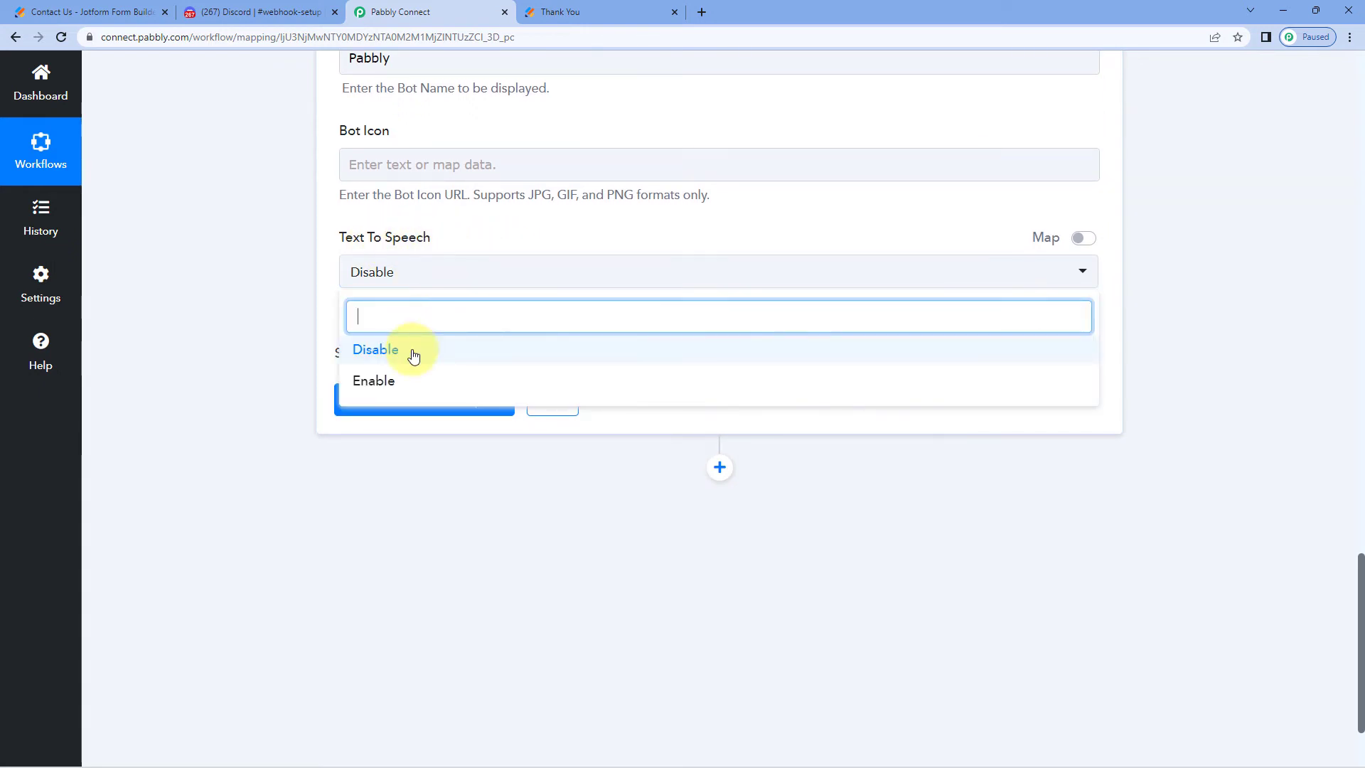
left_click(384, 351)
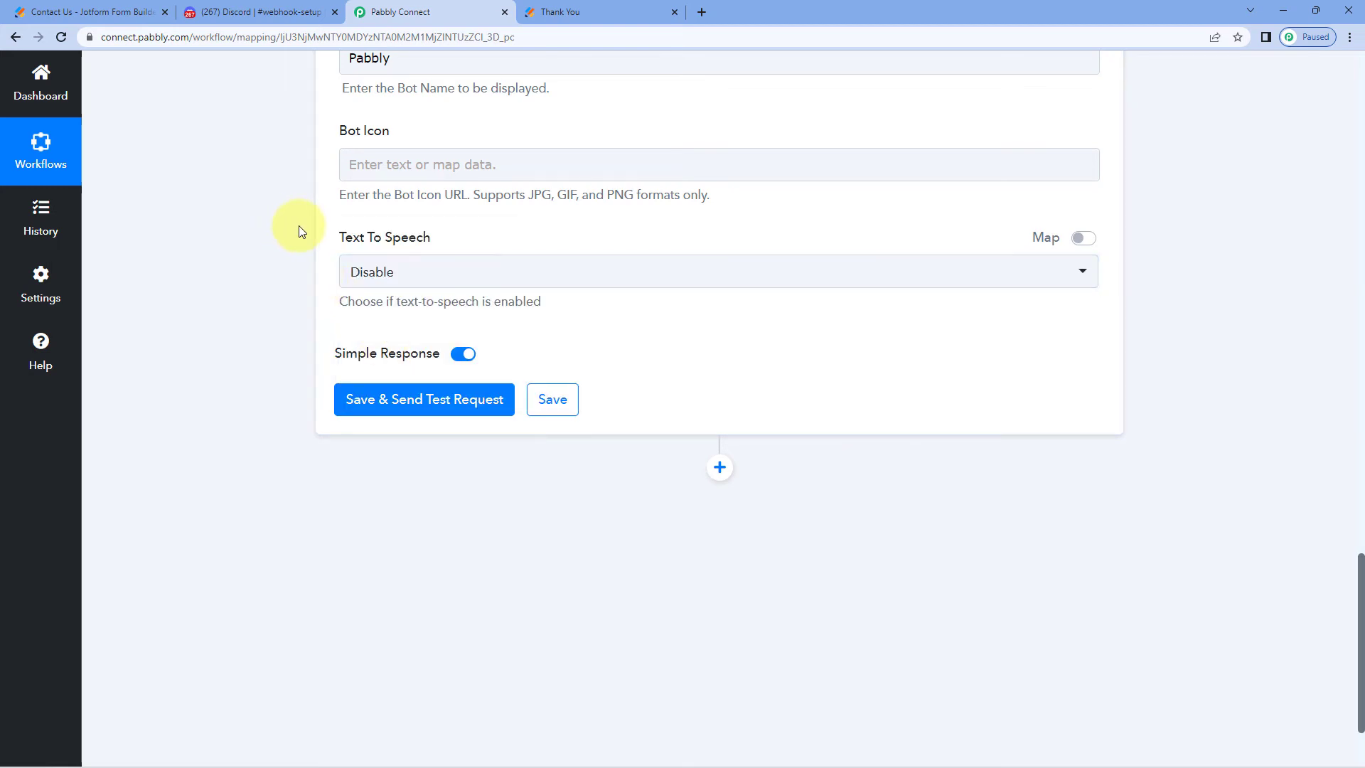
scroll(299, 227, "up", 1)
left_click(419, 471)
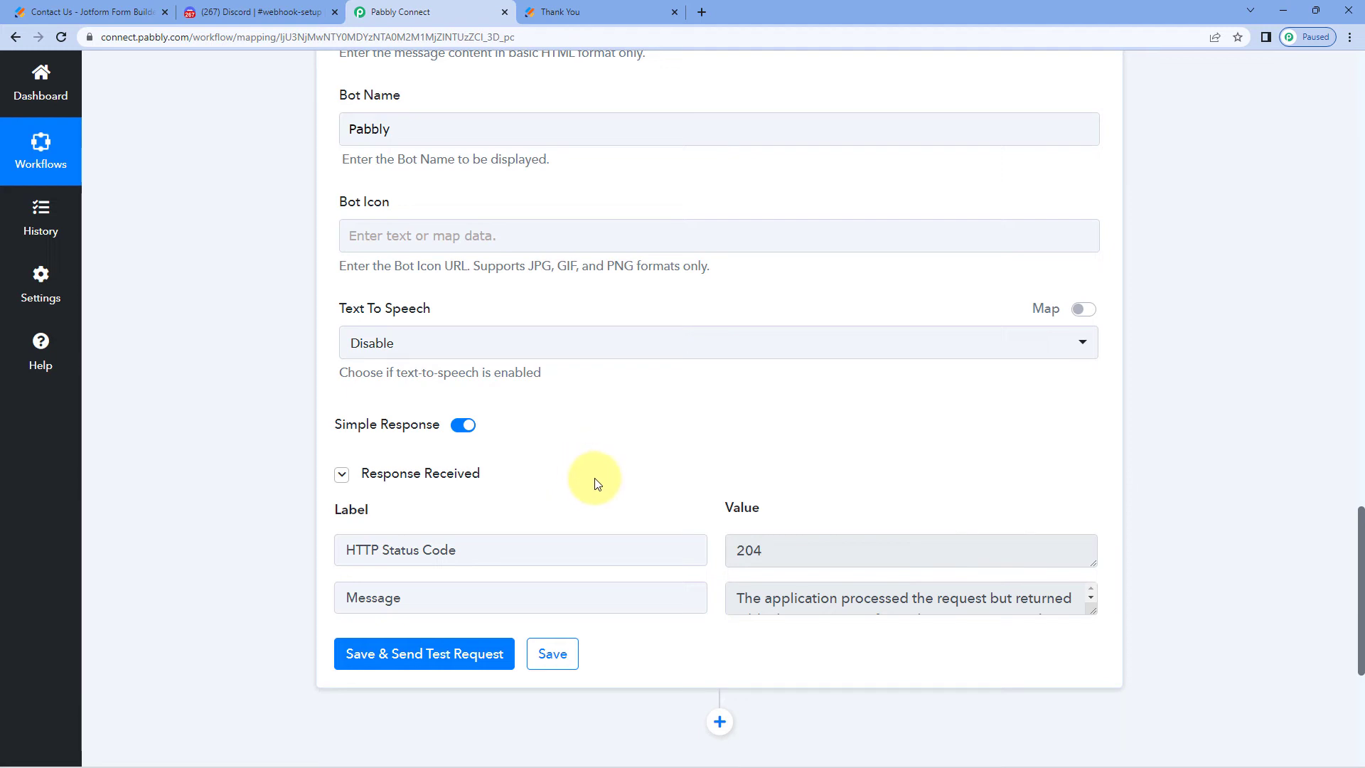
Confirm the HTTP 204 test response and review the unchanged message mapping and captured fields
scroll(635, 476, "up", 6)
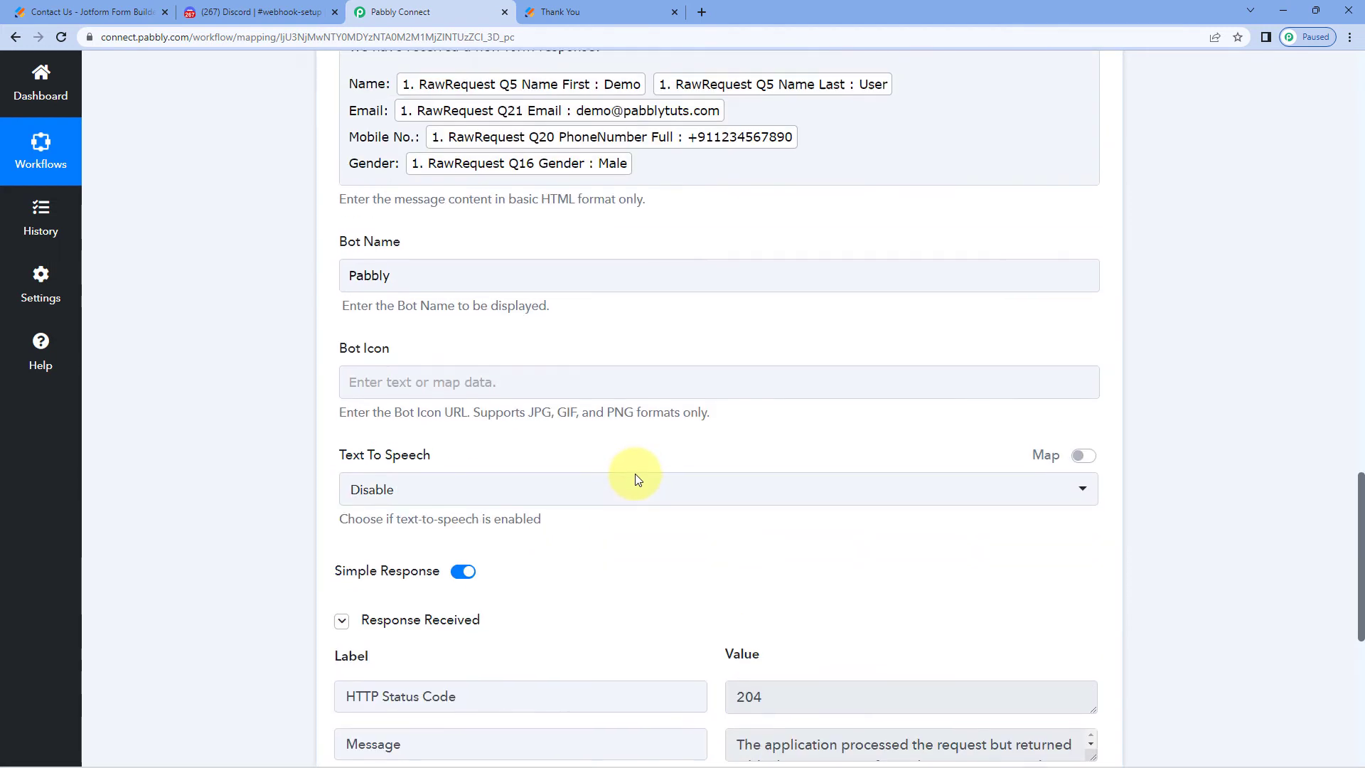
left_click(440, 339)
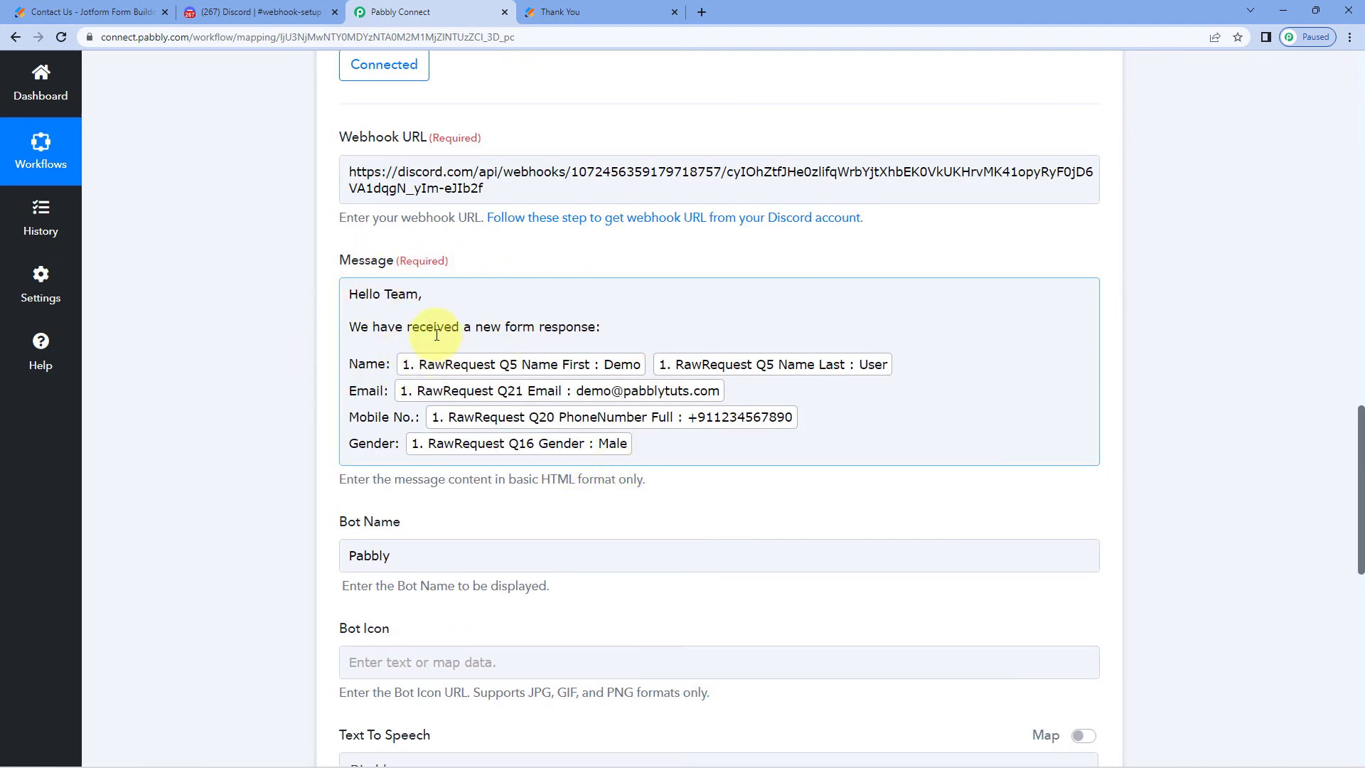
left_click(679, 244)
scroll(677, 245, "up", 10)
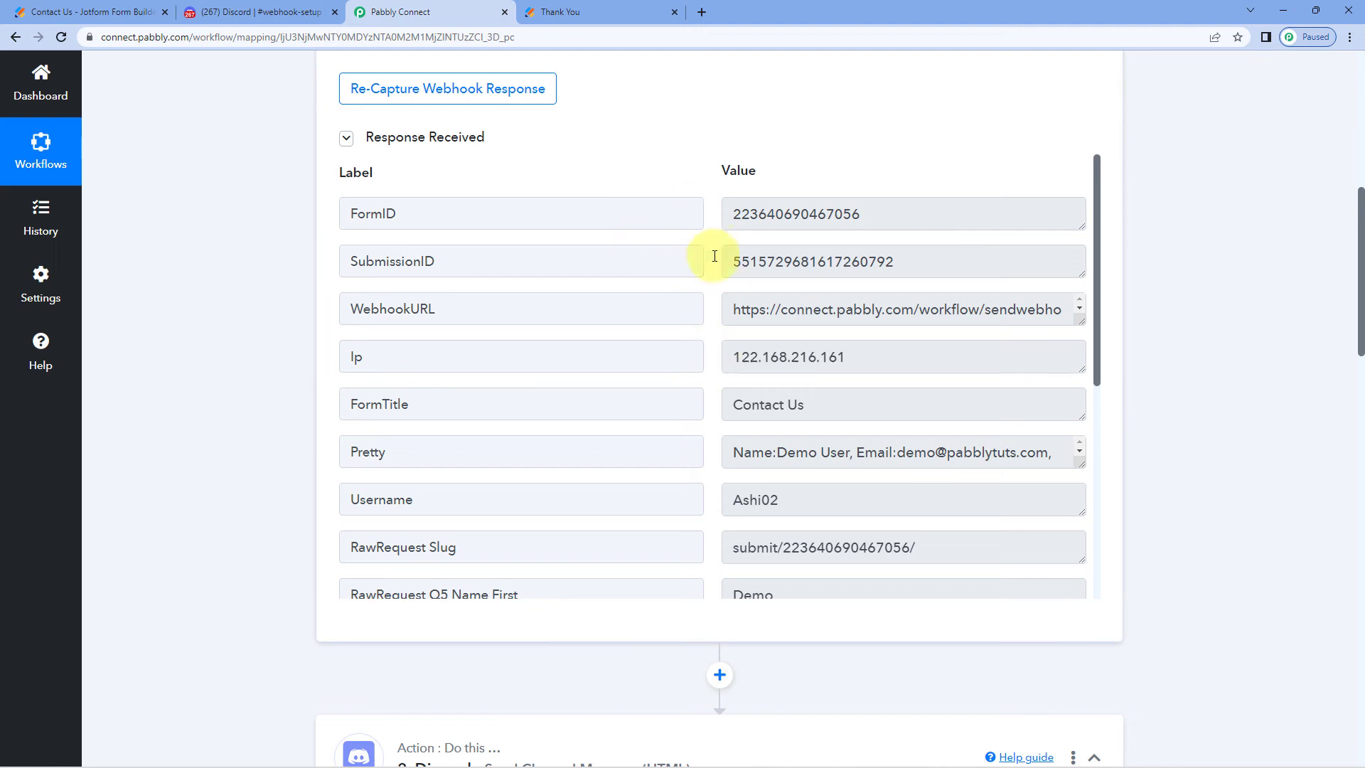
scroll(250, 263, "down", 5)
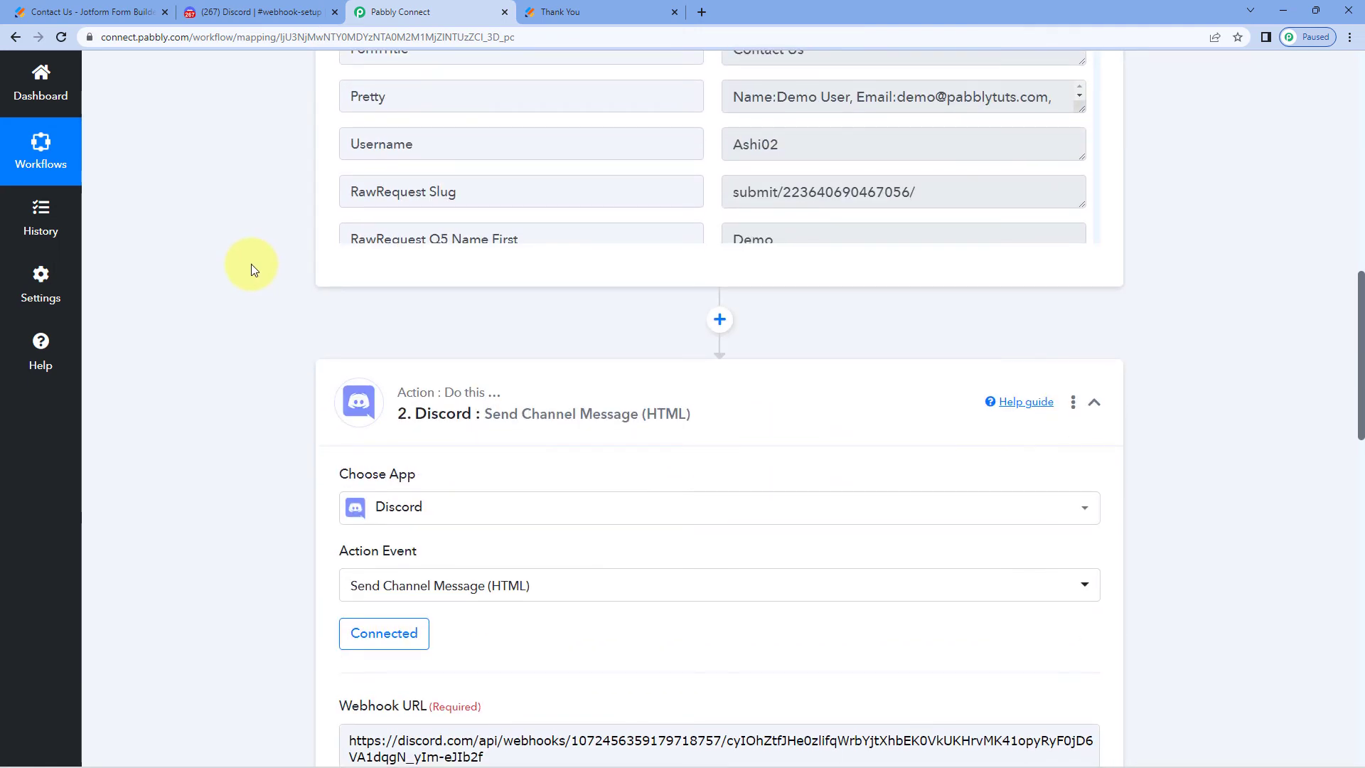
left_click(276, 14)
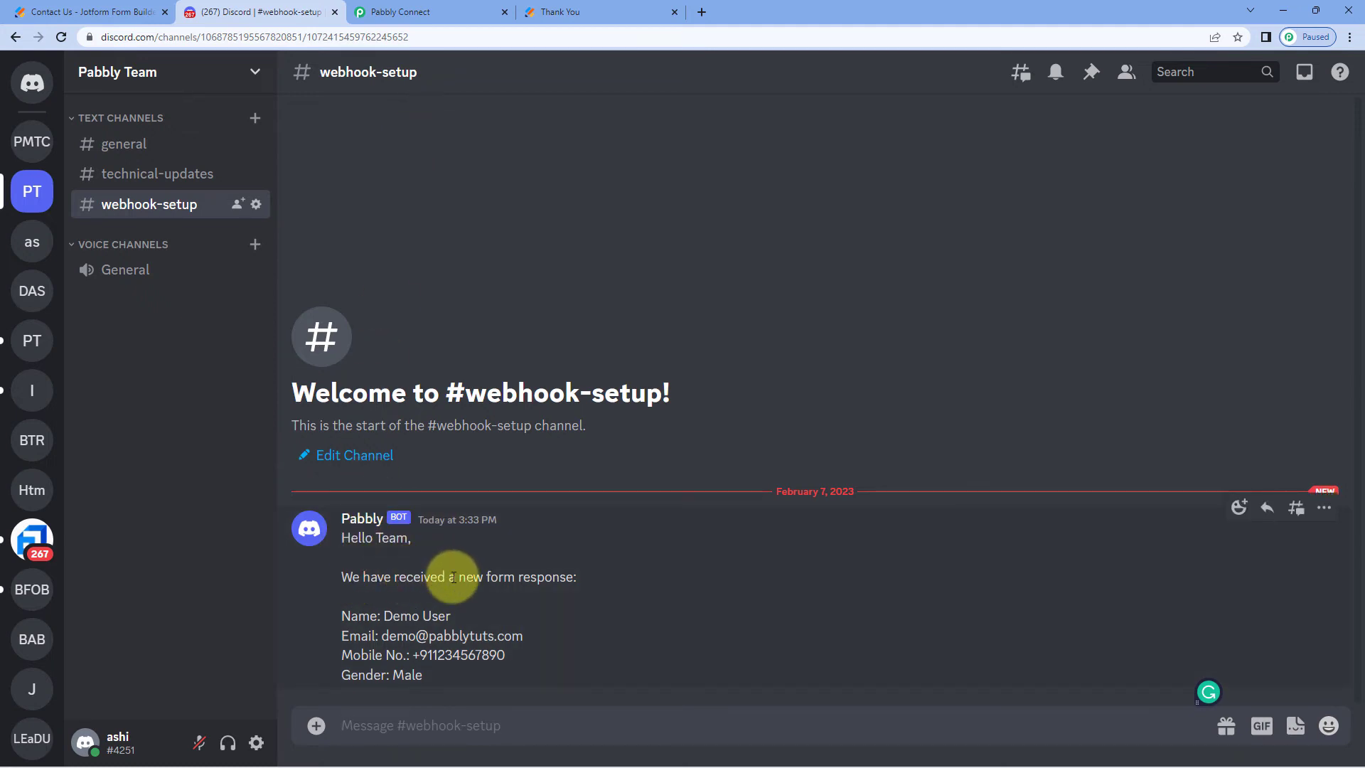
Highlight the name, email and mobile number in the Pabbly bot's #webhook-setup message
left_click_drag(452, 616, 383, 616)
left_click_drag(529, 634, 387, 633)
left_click_drag(506, 655, 398, 674)
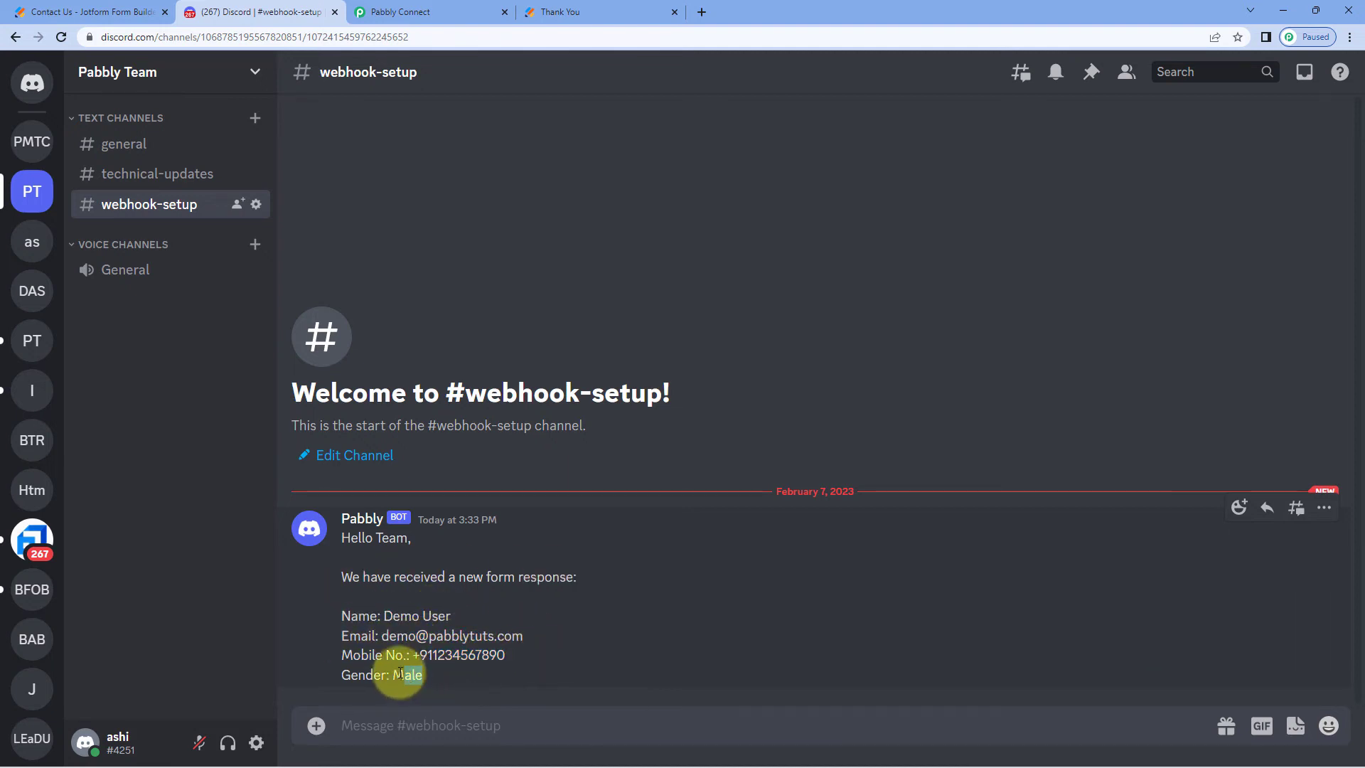
left_click(598, 7)
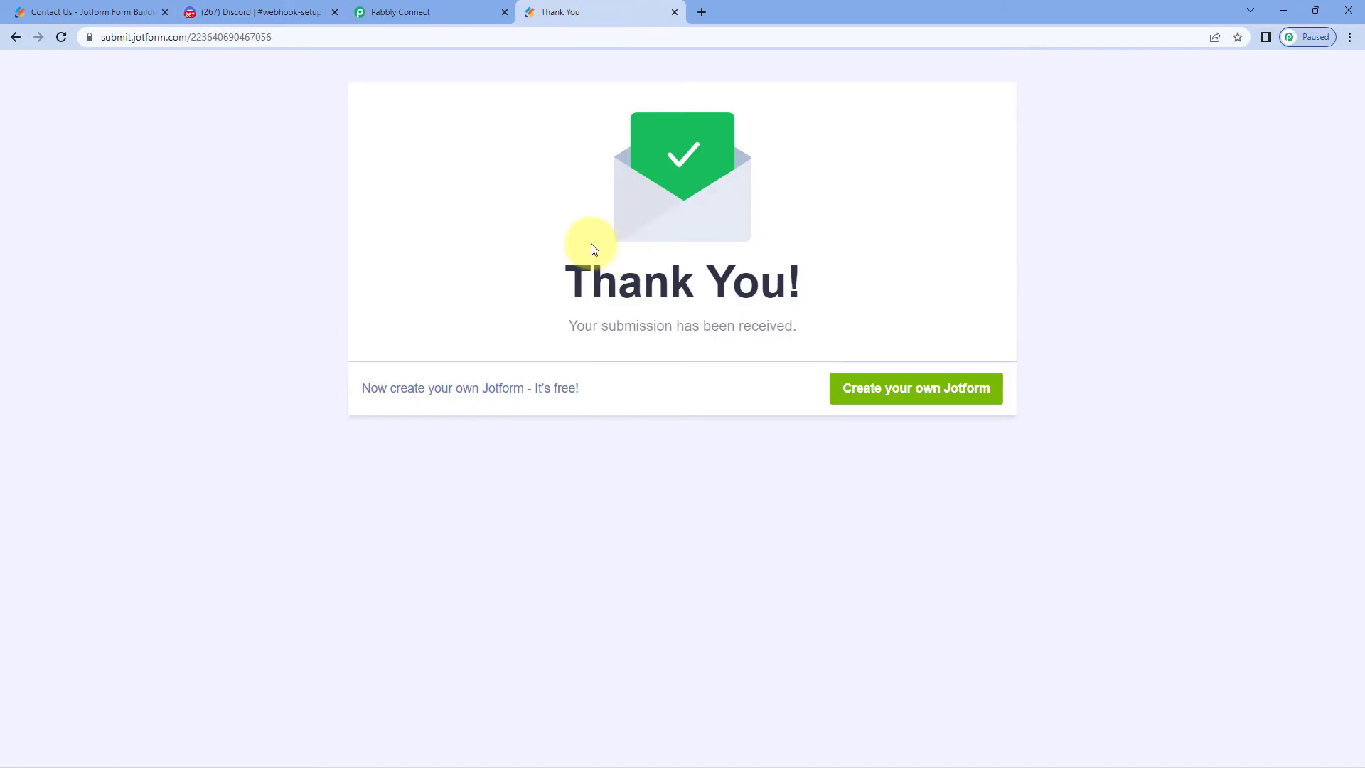
Scroll to the top of the Webhooks for Discord workflow and collapse the Webhook trigger step
left_click(384, 11)
scroll(266, 220, "up", 12)
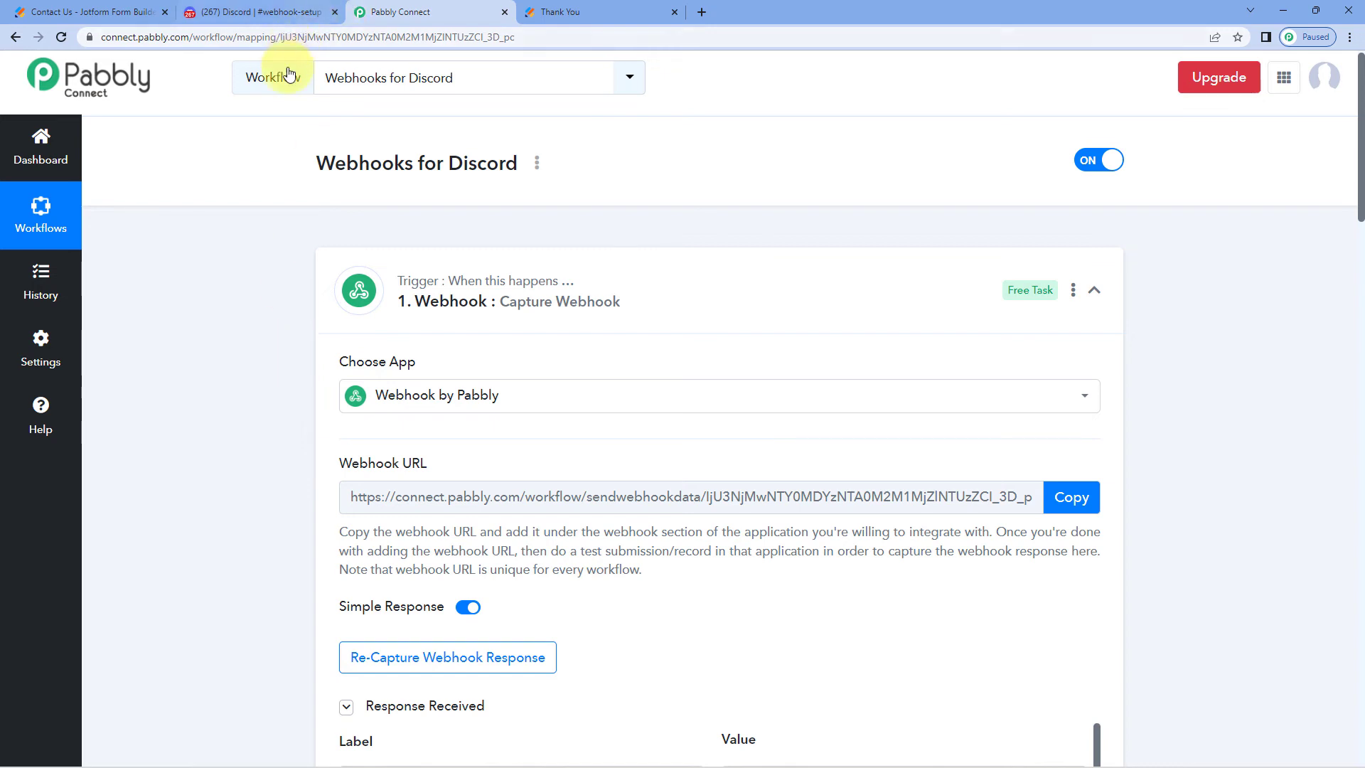
left_click(258, 14)
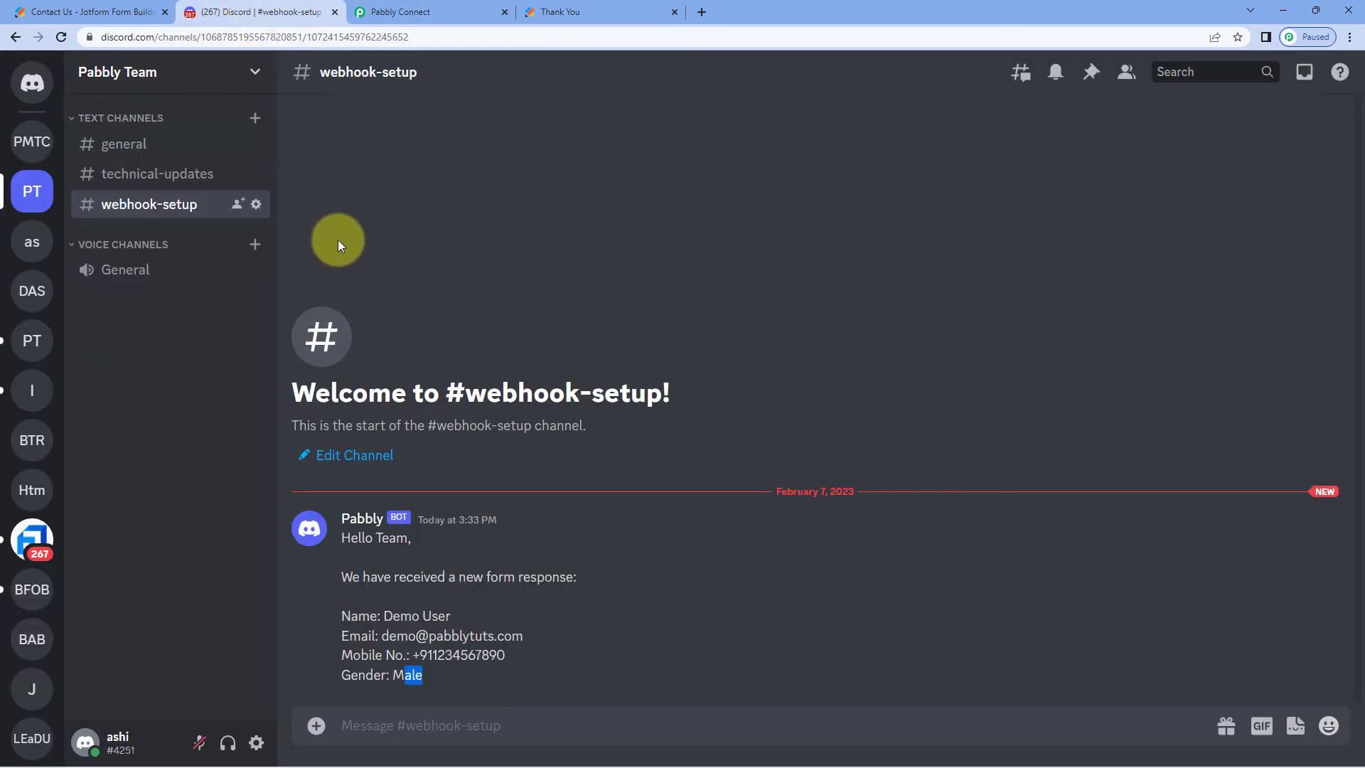
left_click(379, 13)
scroll(275, 403, "down", 15)
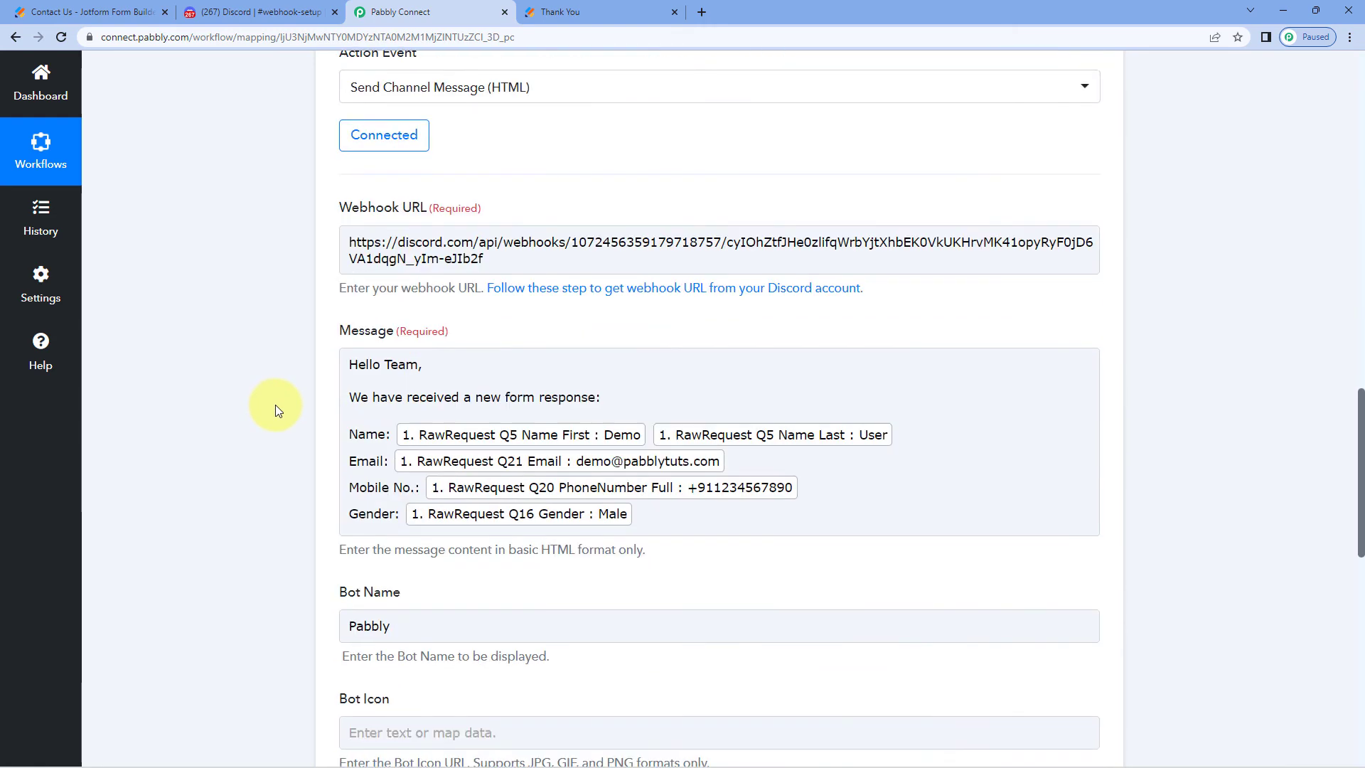
scroll(305, 401, "down", 1)
scroll(768, 274, "up", 7)
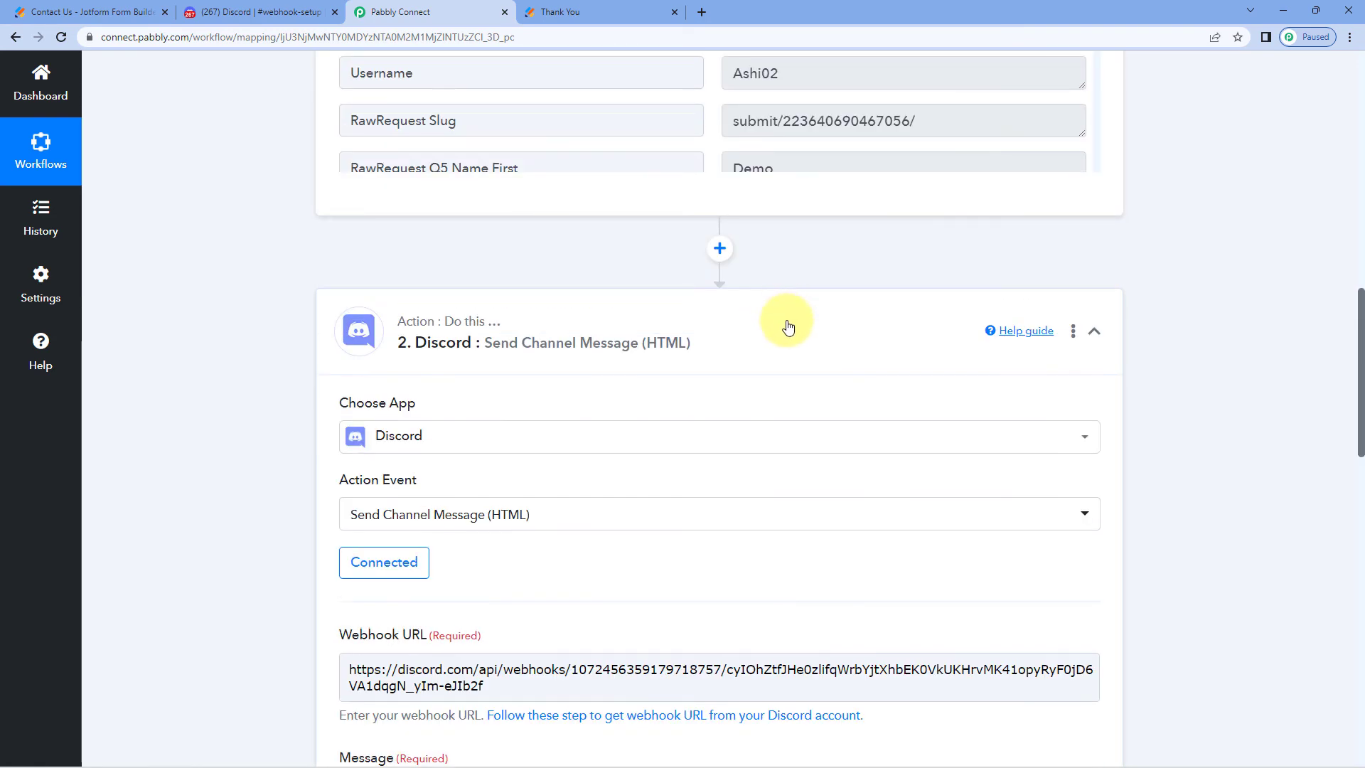
scroll(1170, 277, "up", 10)
scroll(1169, 281, "up", 3)
left_click(685, 296)
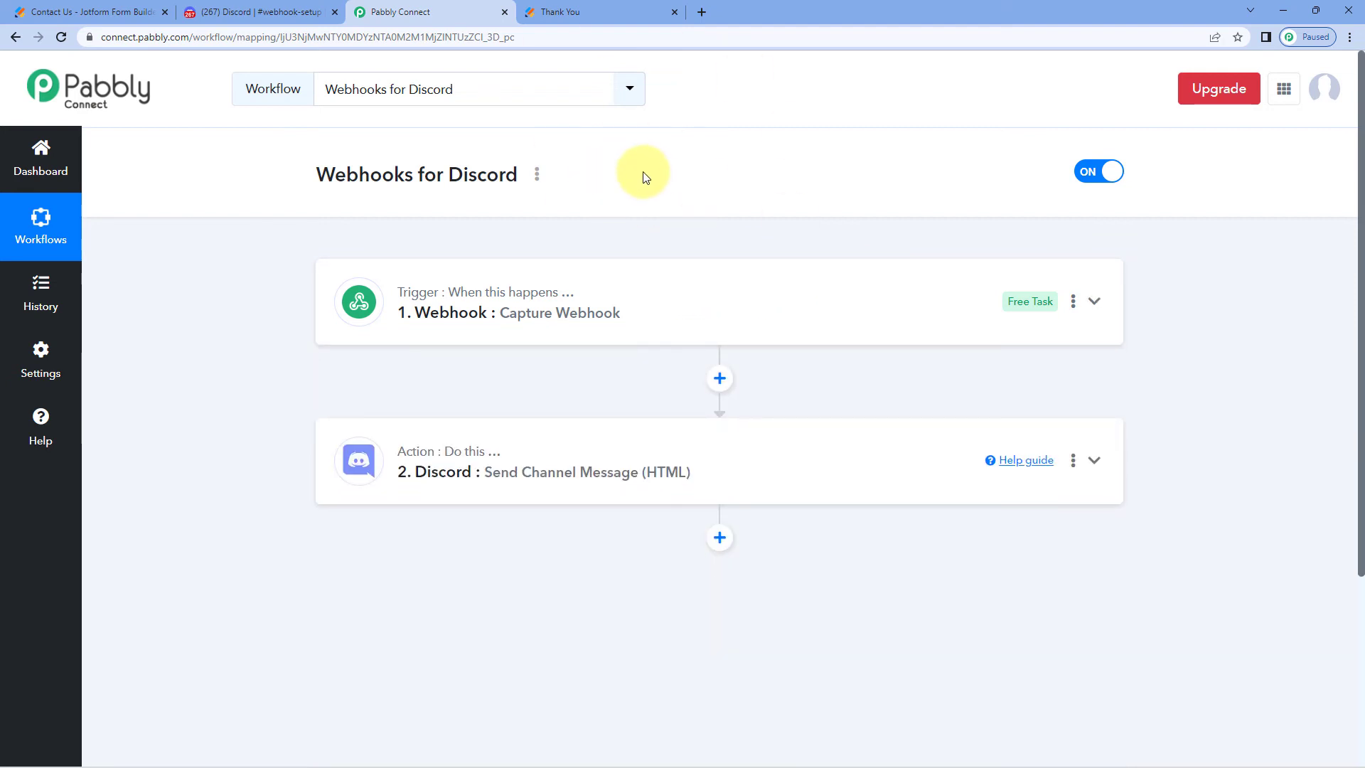
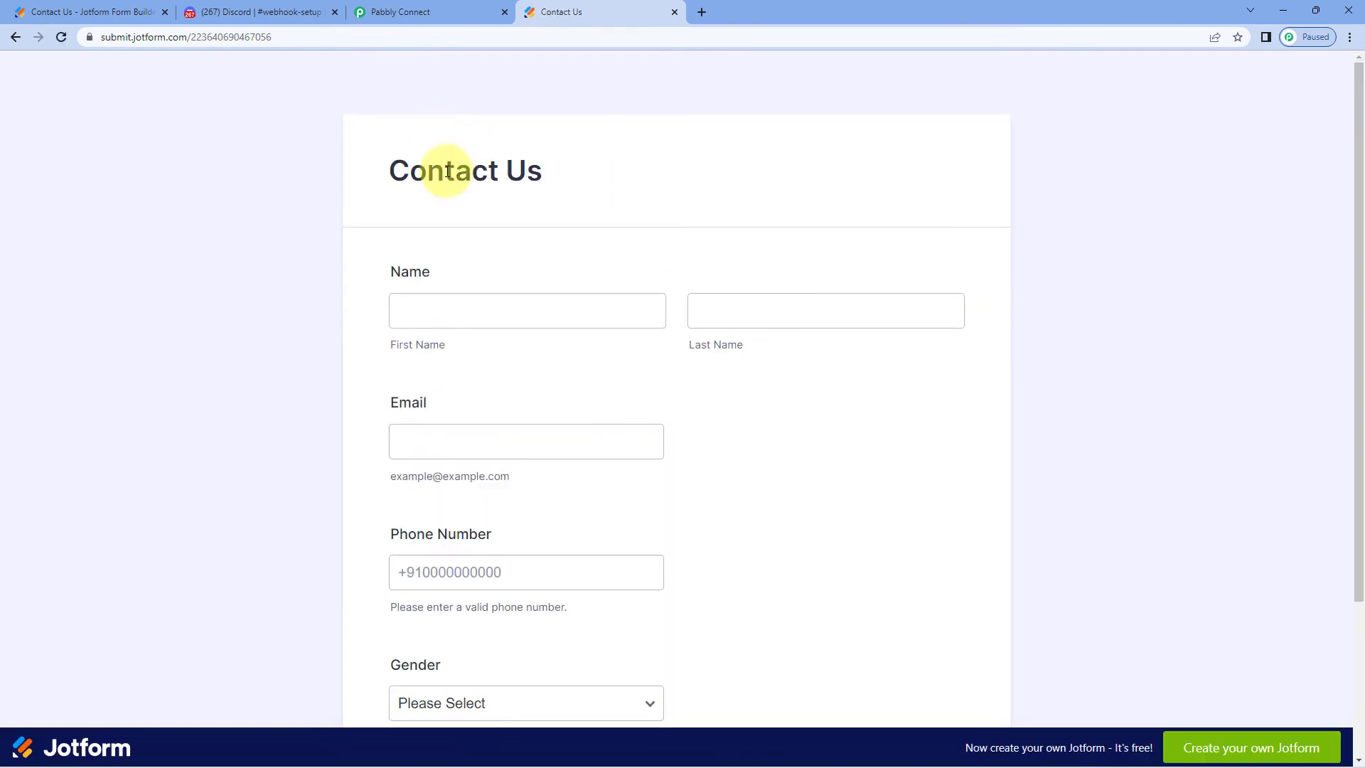
Enter the test first and last name, e-mail address and phone number in the Contact Us form
left_click(469, 320)
type("T")
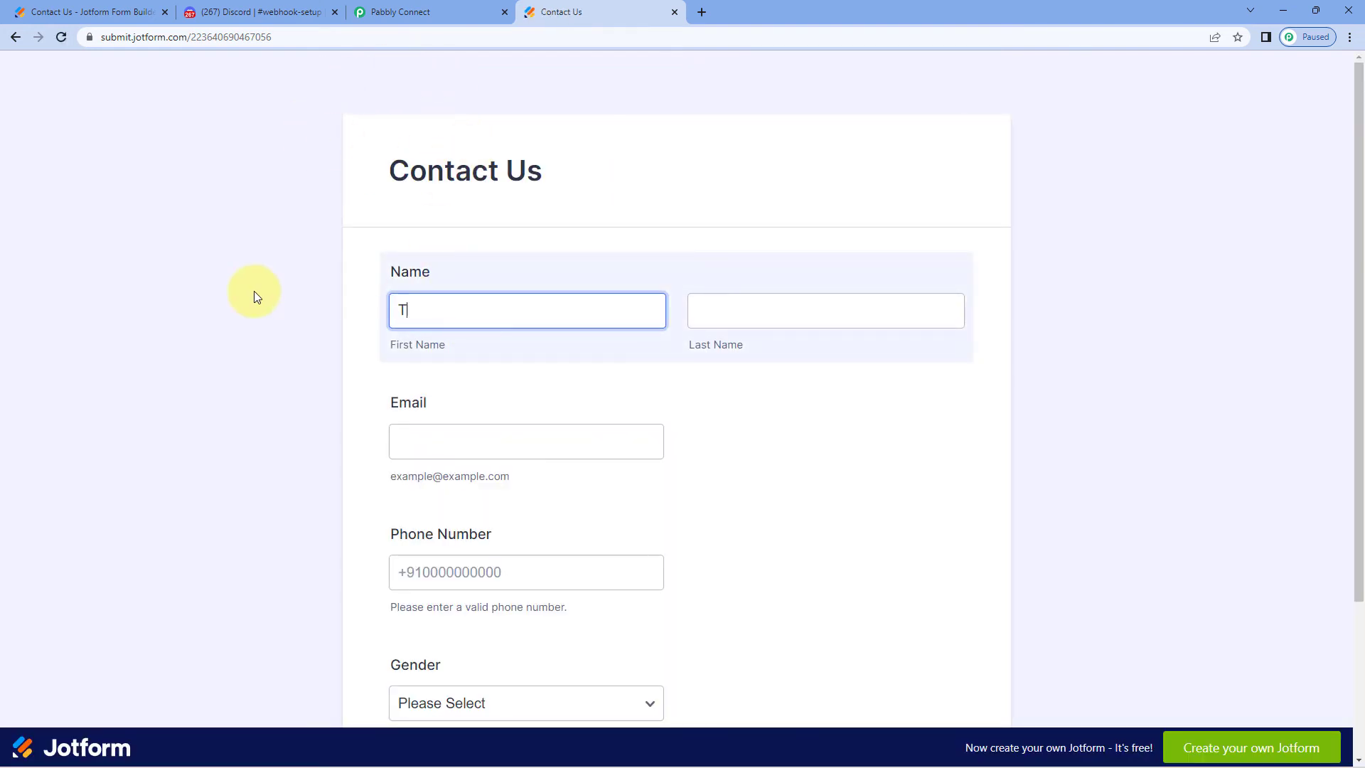
type("est")
key("Tab")
type("User")
key("Tab")
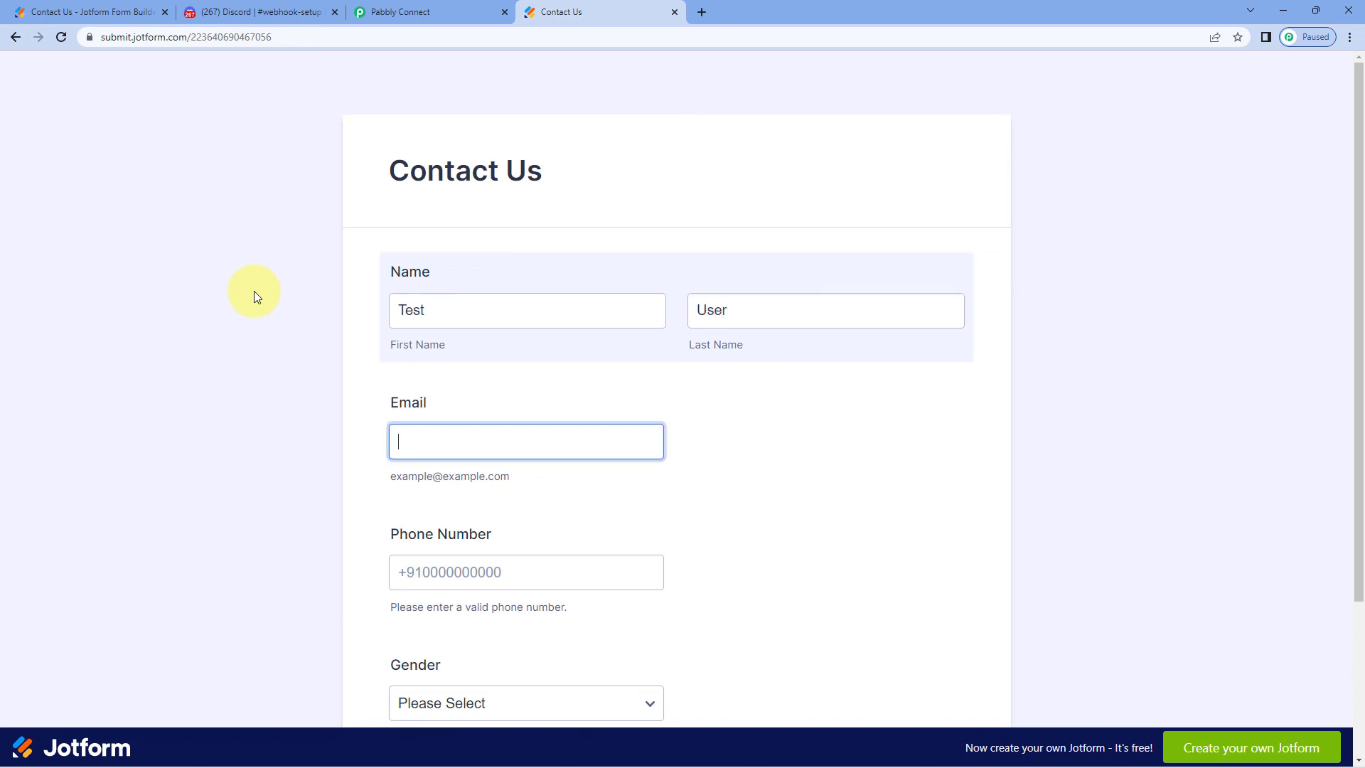
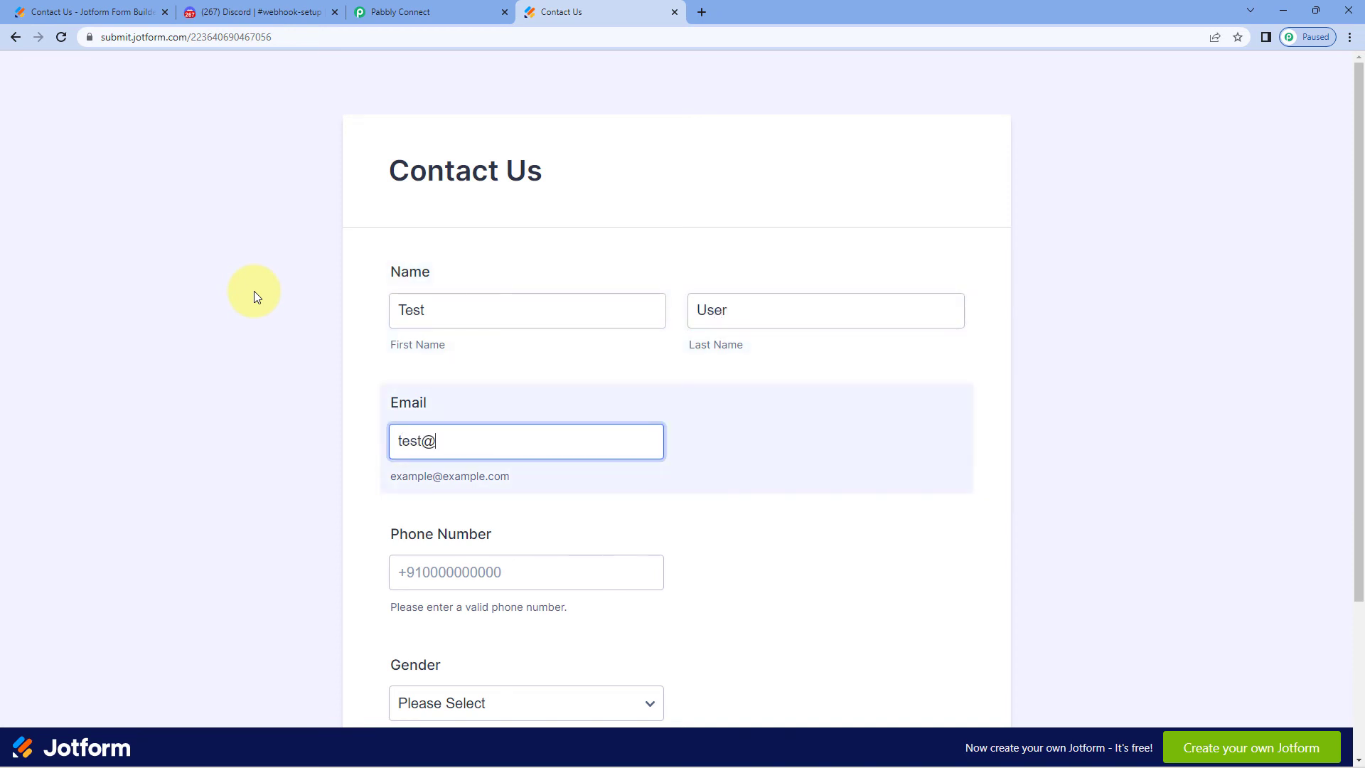
key("Tab")
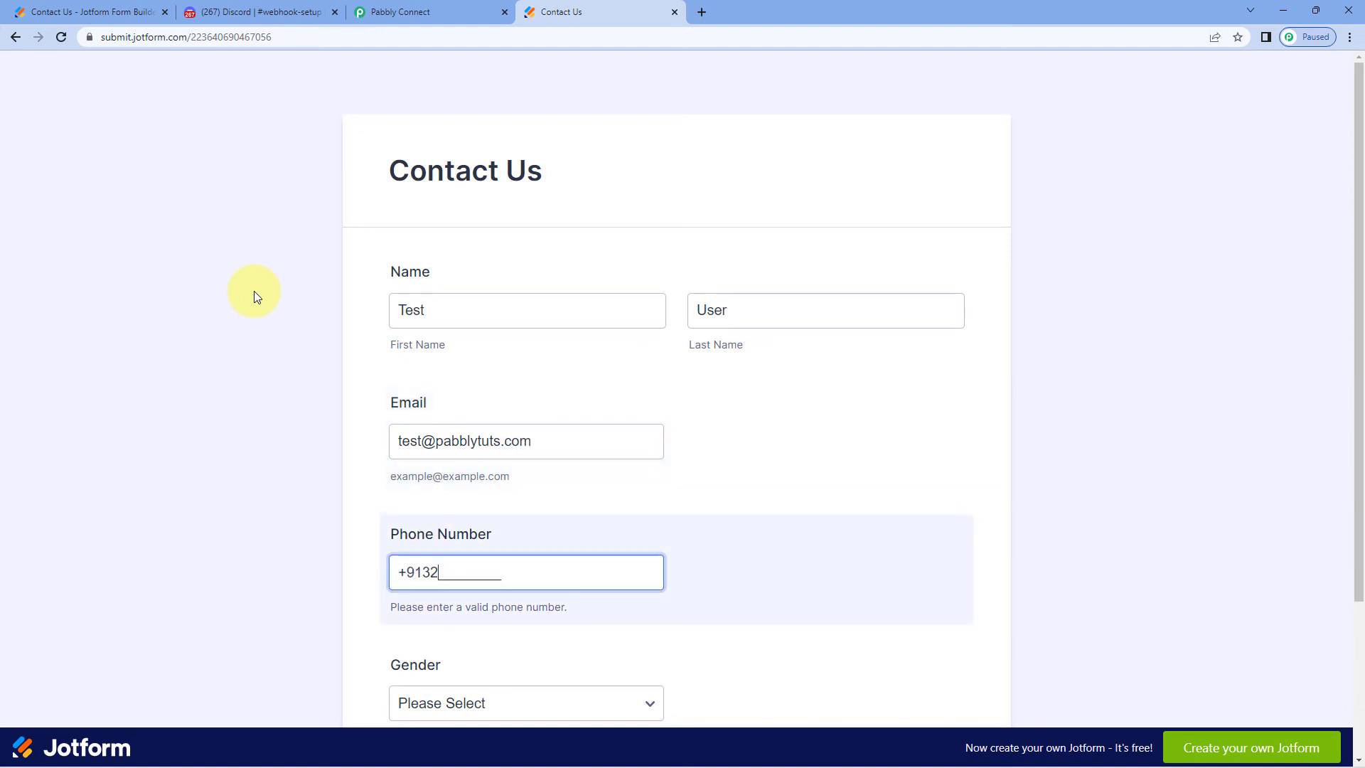
Choose Female as gender, complete the phone number's final digit, and submit the form
scroll(486, 453, "down", 3)
left_click(483, 501)
left_click(465, 588)
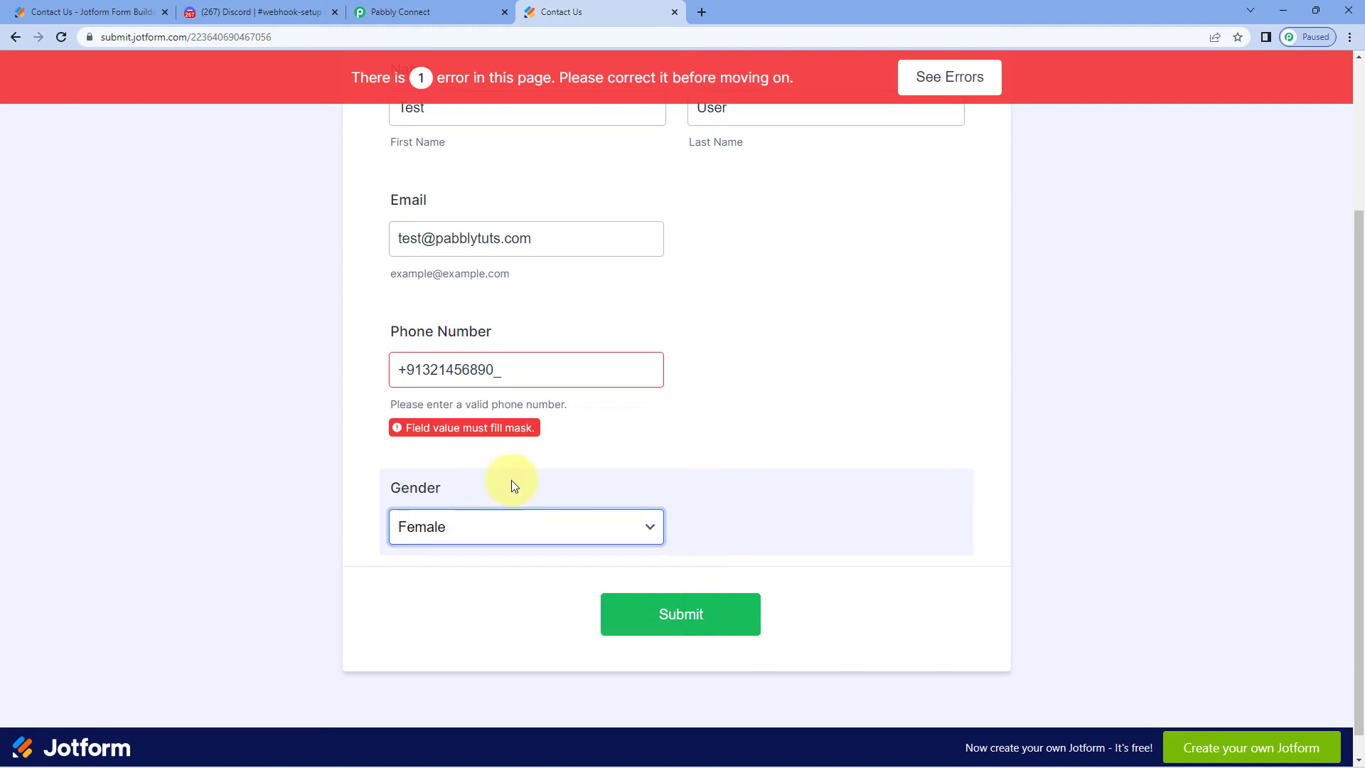
left_click(519, 367)
type("0")
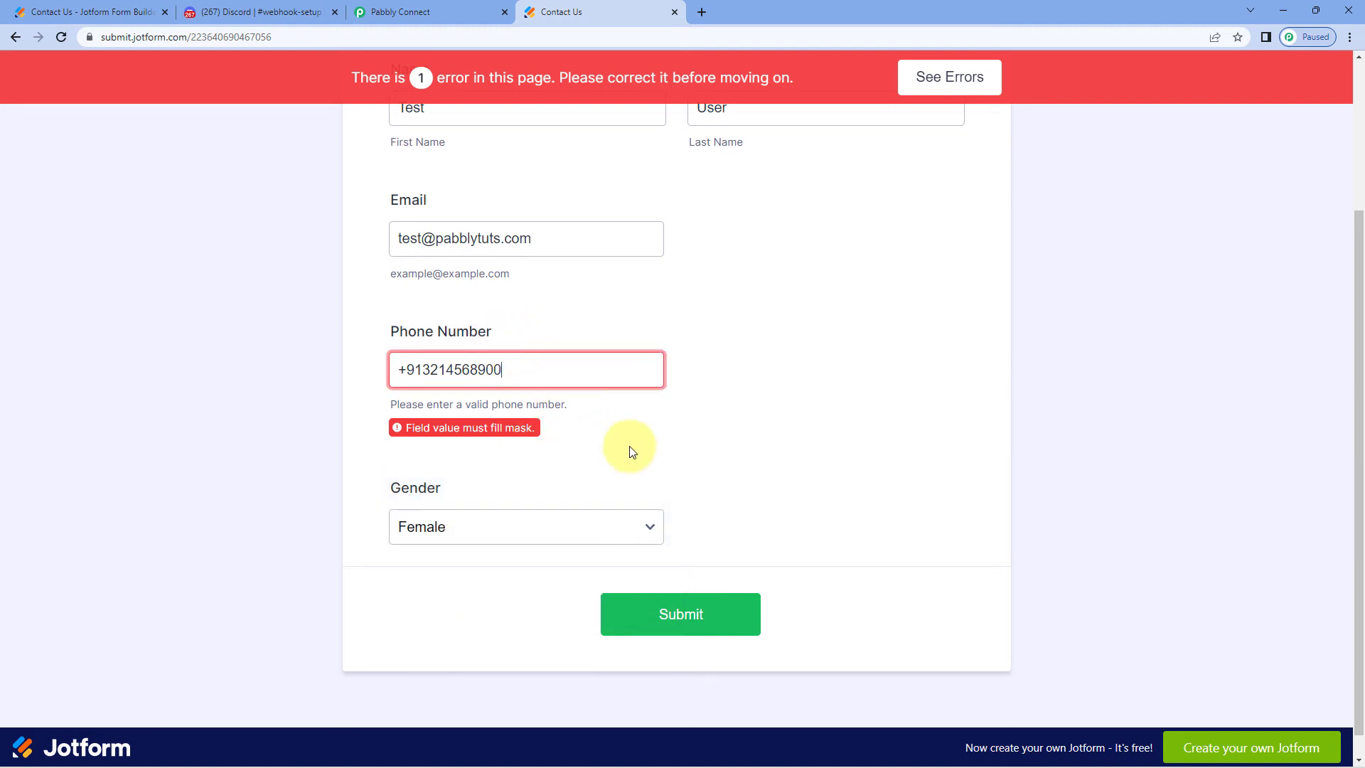
left_click(681, 587)
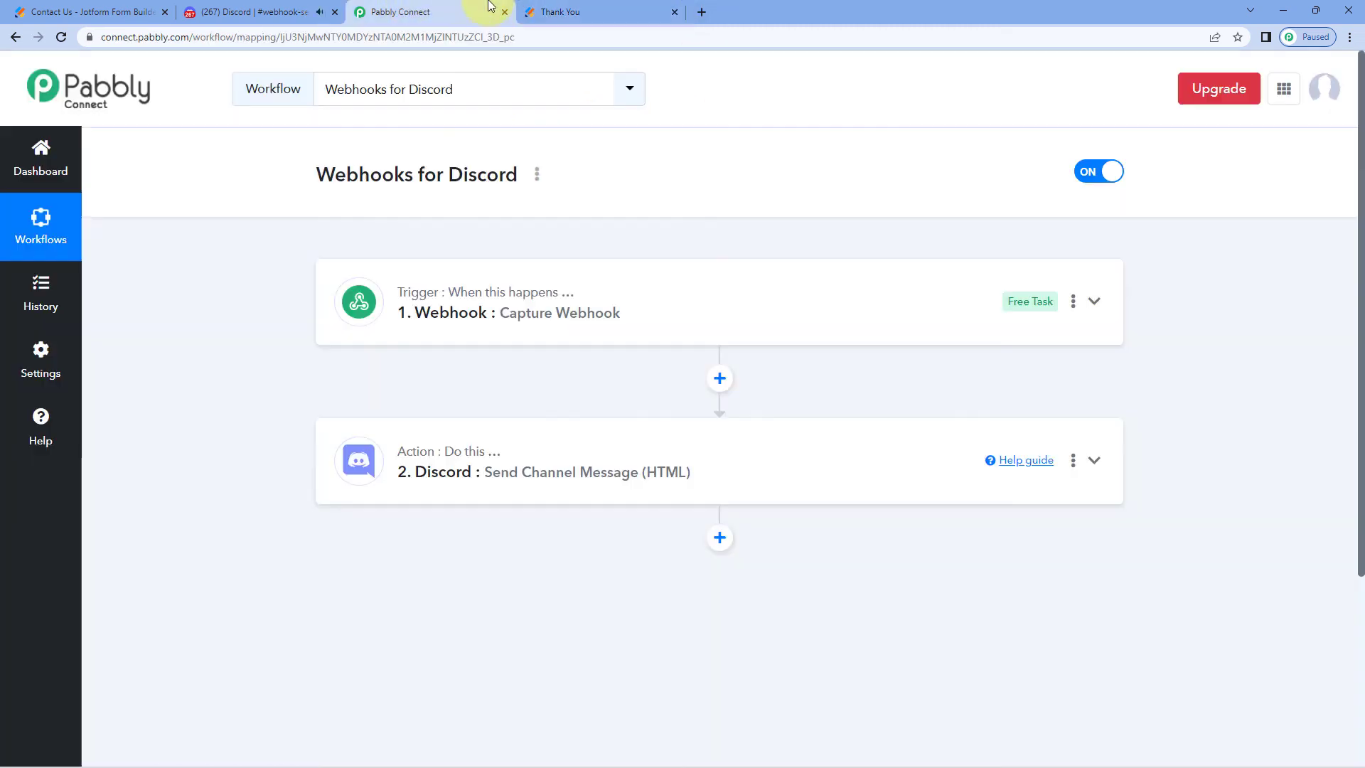
left_click(491, 12)
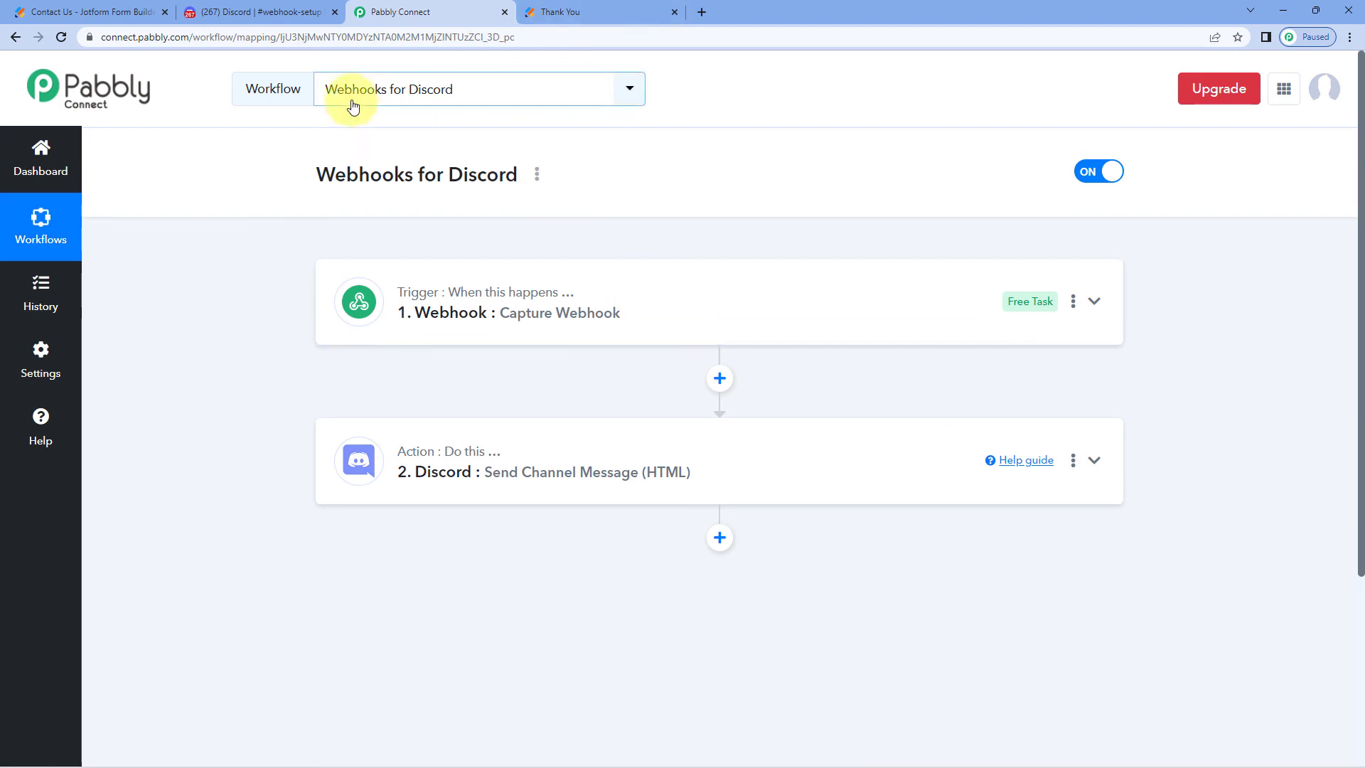
Check Discord, then open the workflow's Task History in a new browser tab
left_click(292, 11)
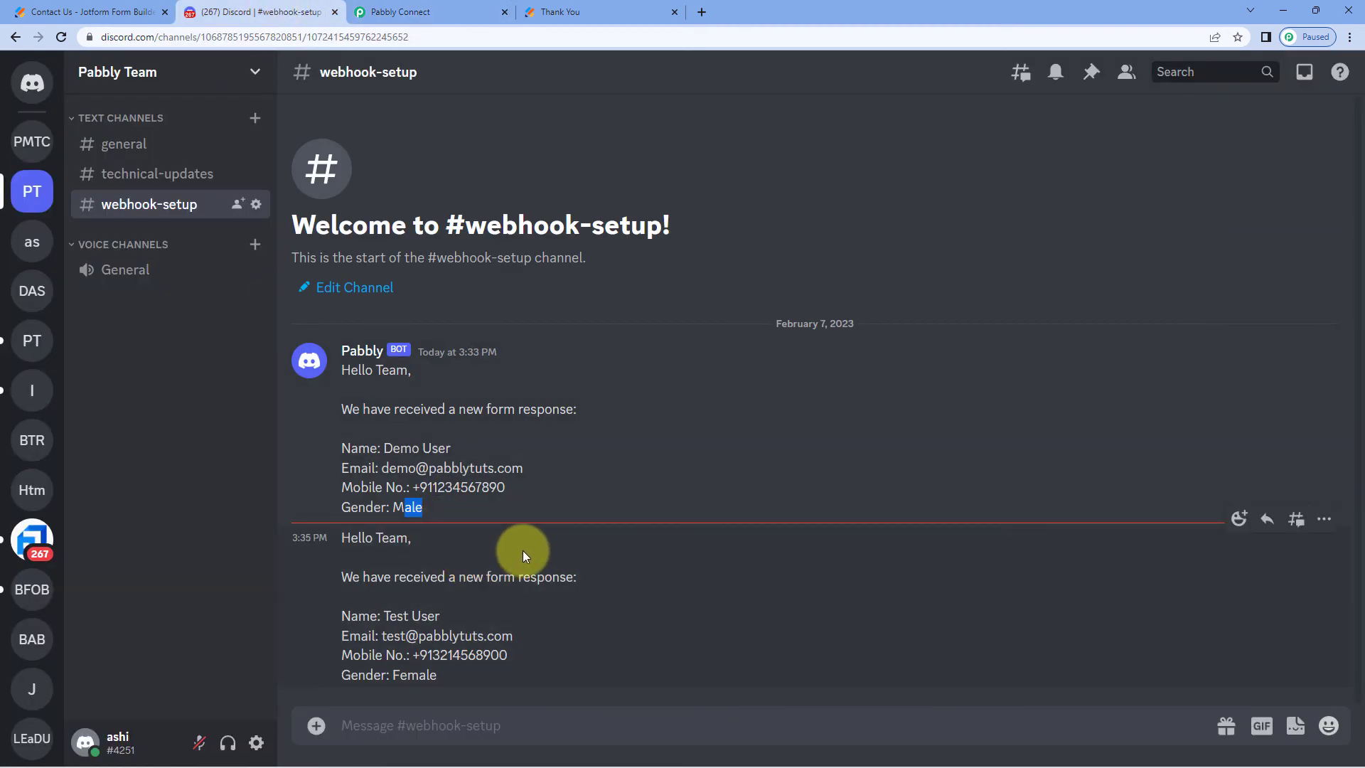
left_click(434, 12)
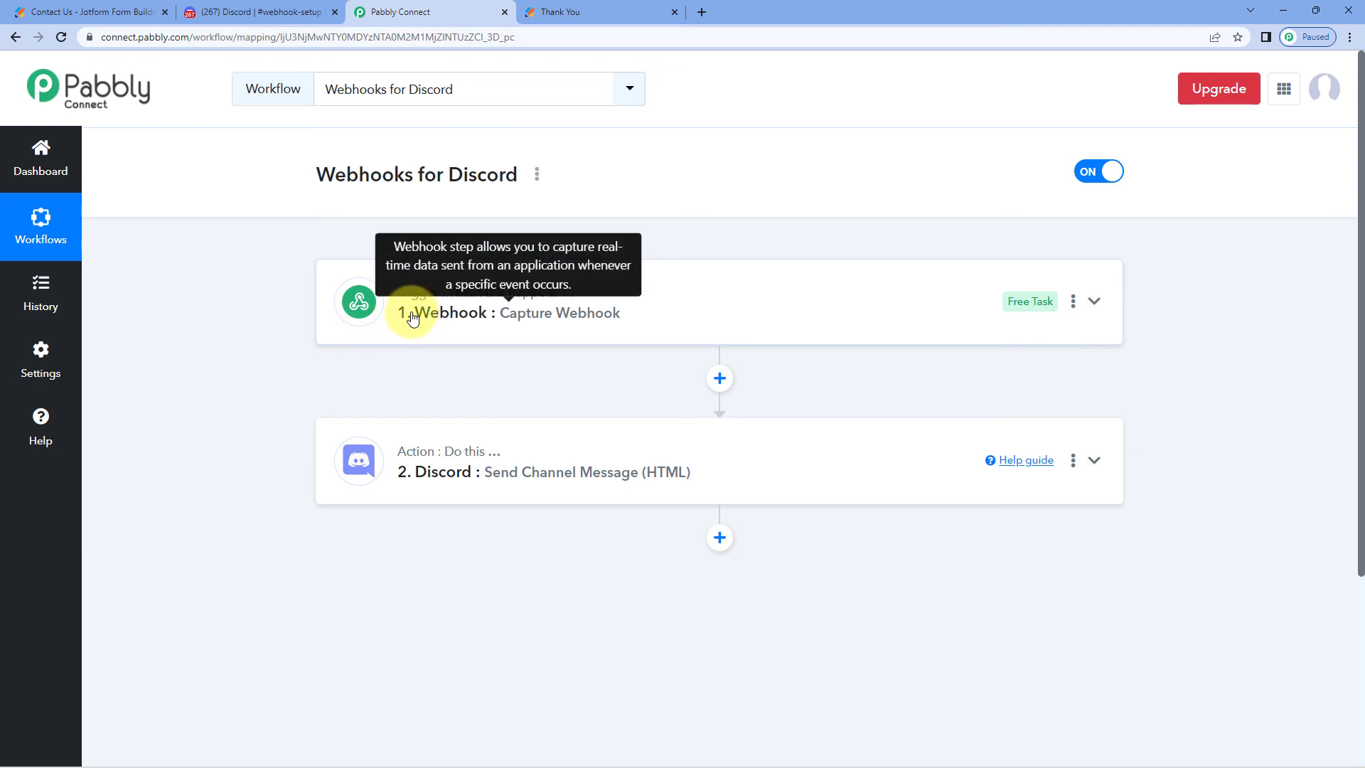
right_click(56, 290)
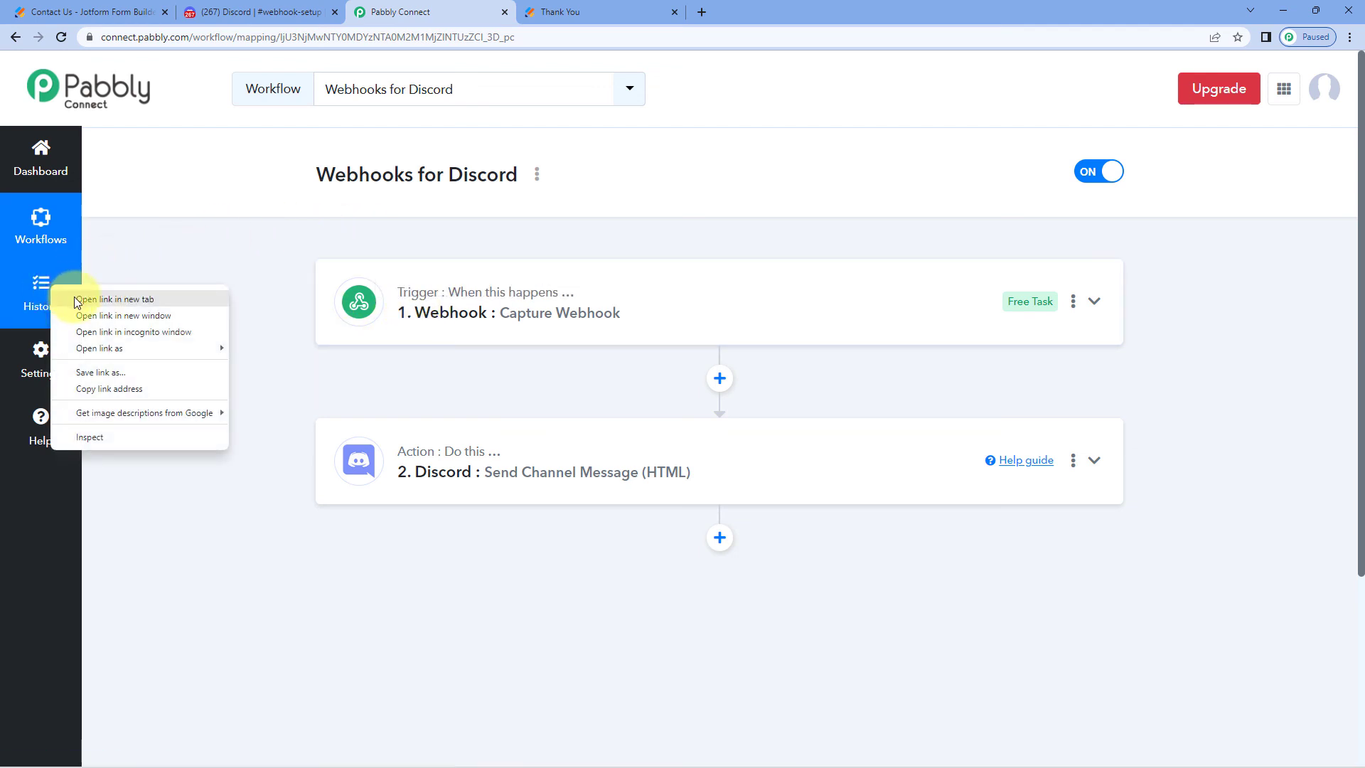
left_click(99, 297)
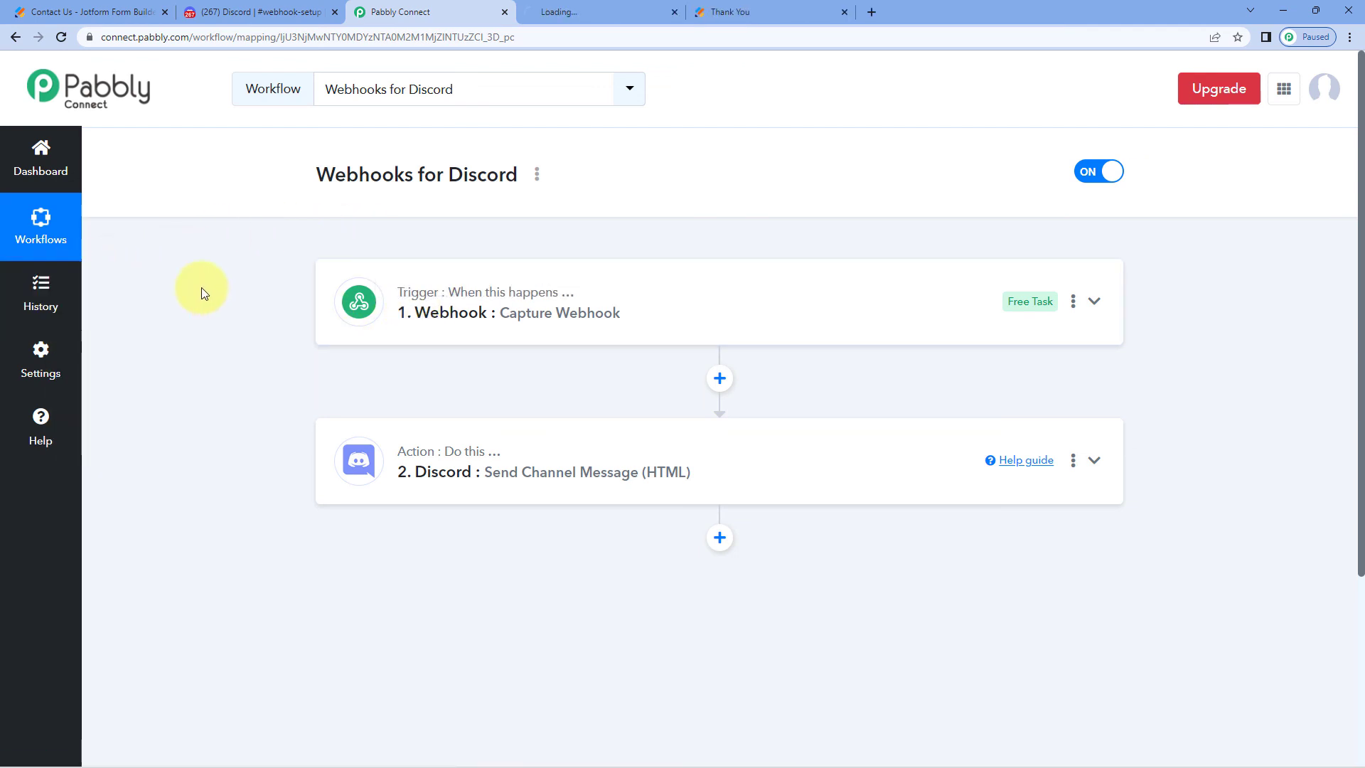
left_click(622, 11)
Open the latest task run and expand the Webhook by Pabbly data showing first name 'Test' and last name 'User'
left_click(1026, 536)
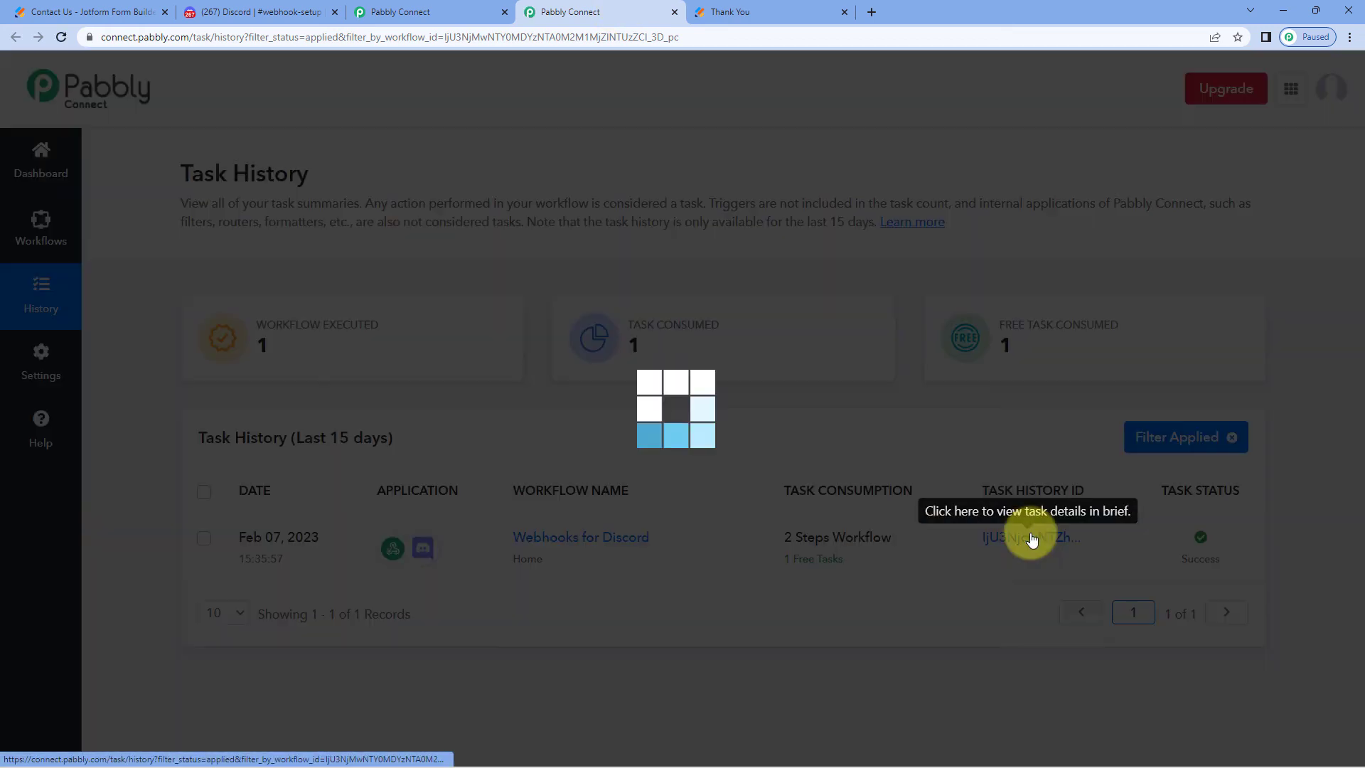
left_click(720, 15)
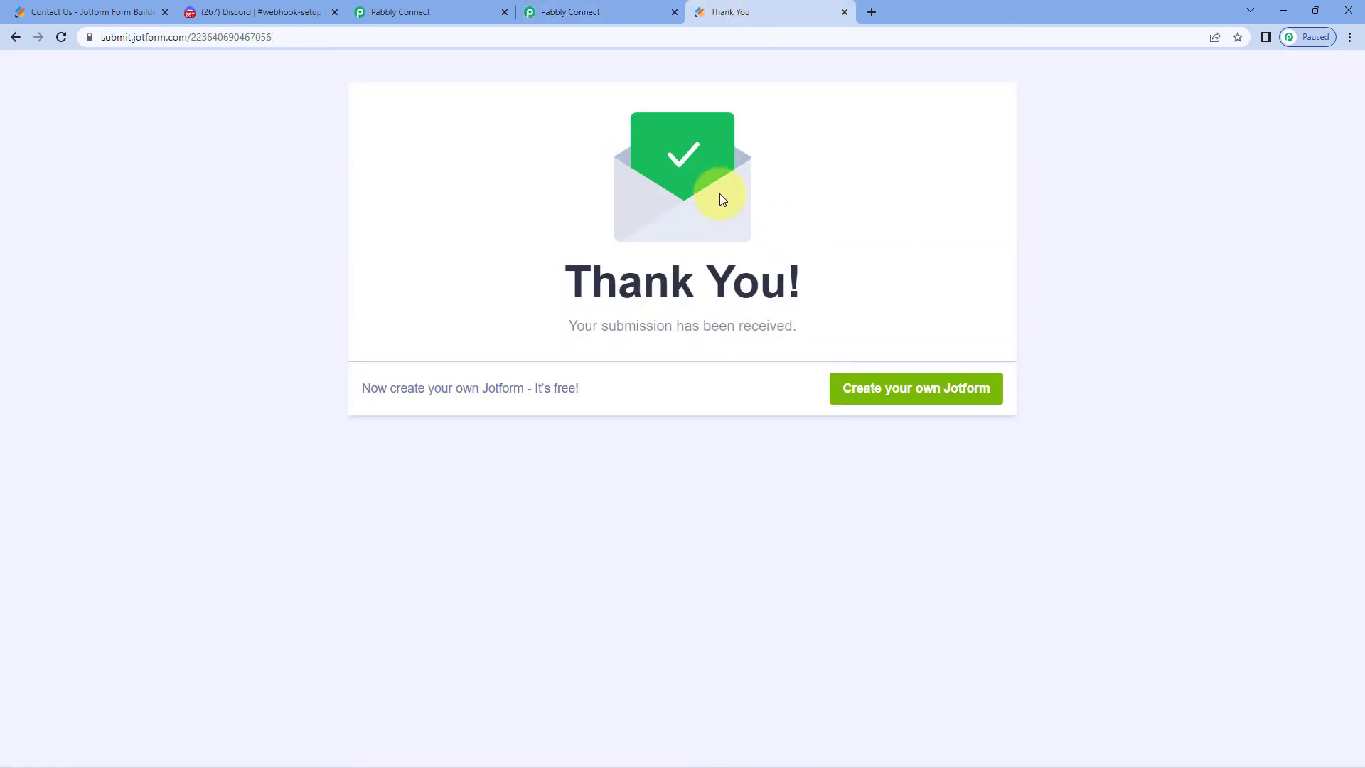
left_click(566, 7)
left_click(915, 264)
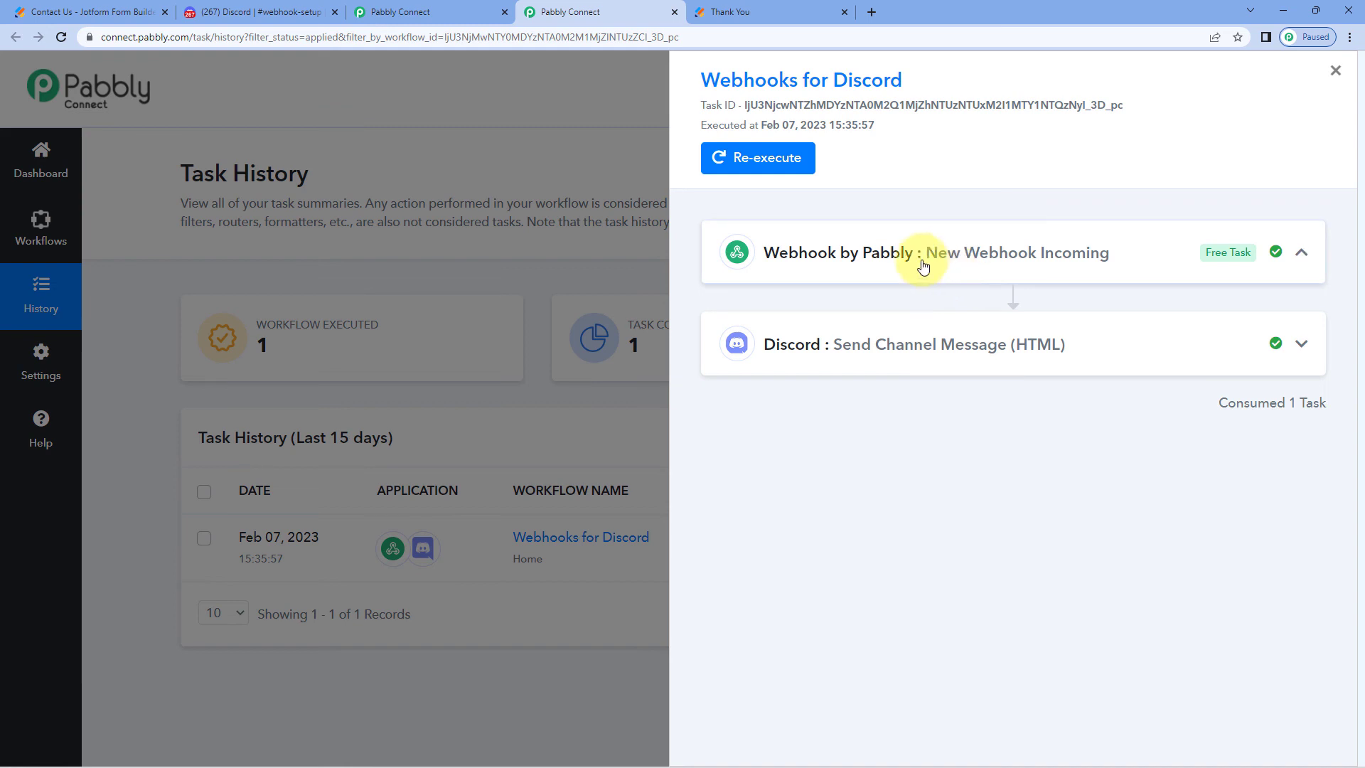
scroll(895, 377, "down", 8)
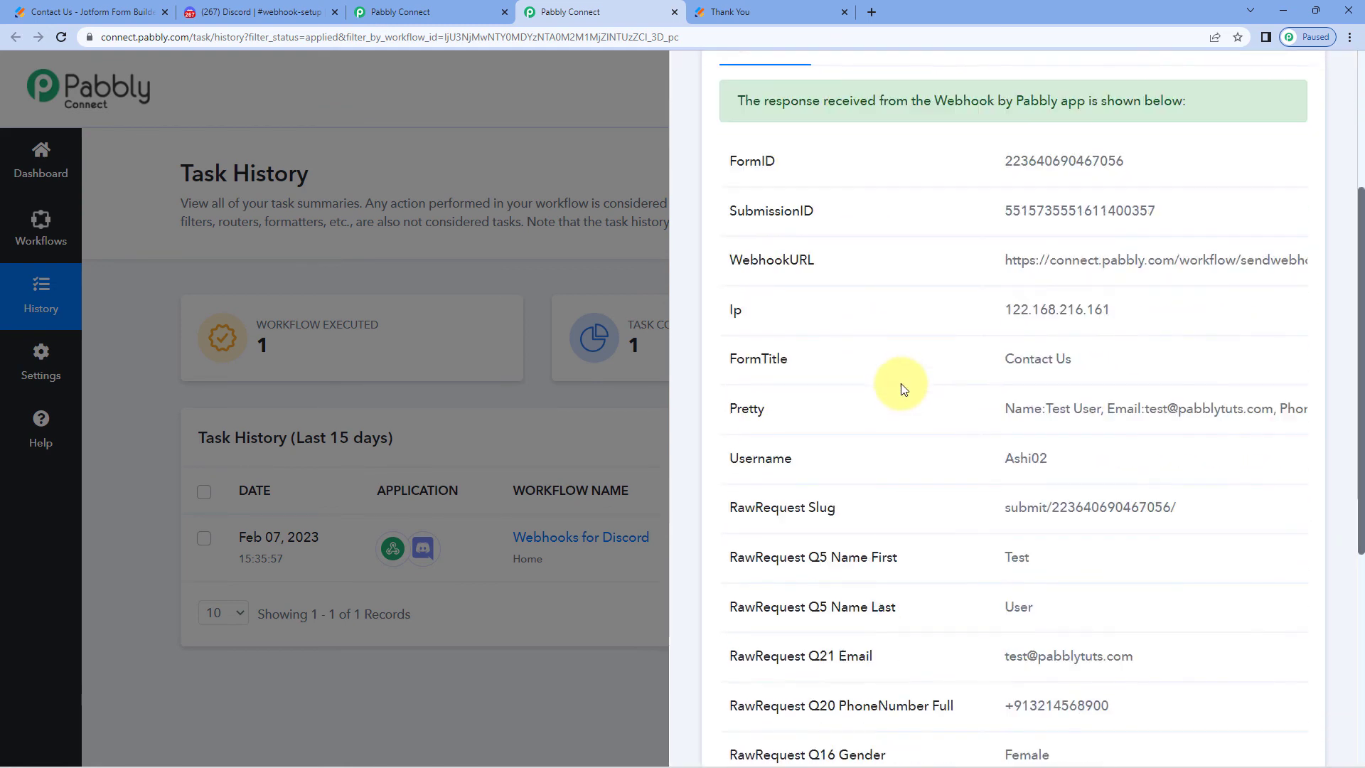
double_click(1016, 397)
double_click(1018, 447)
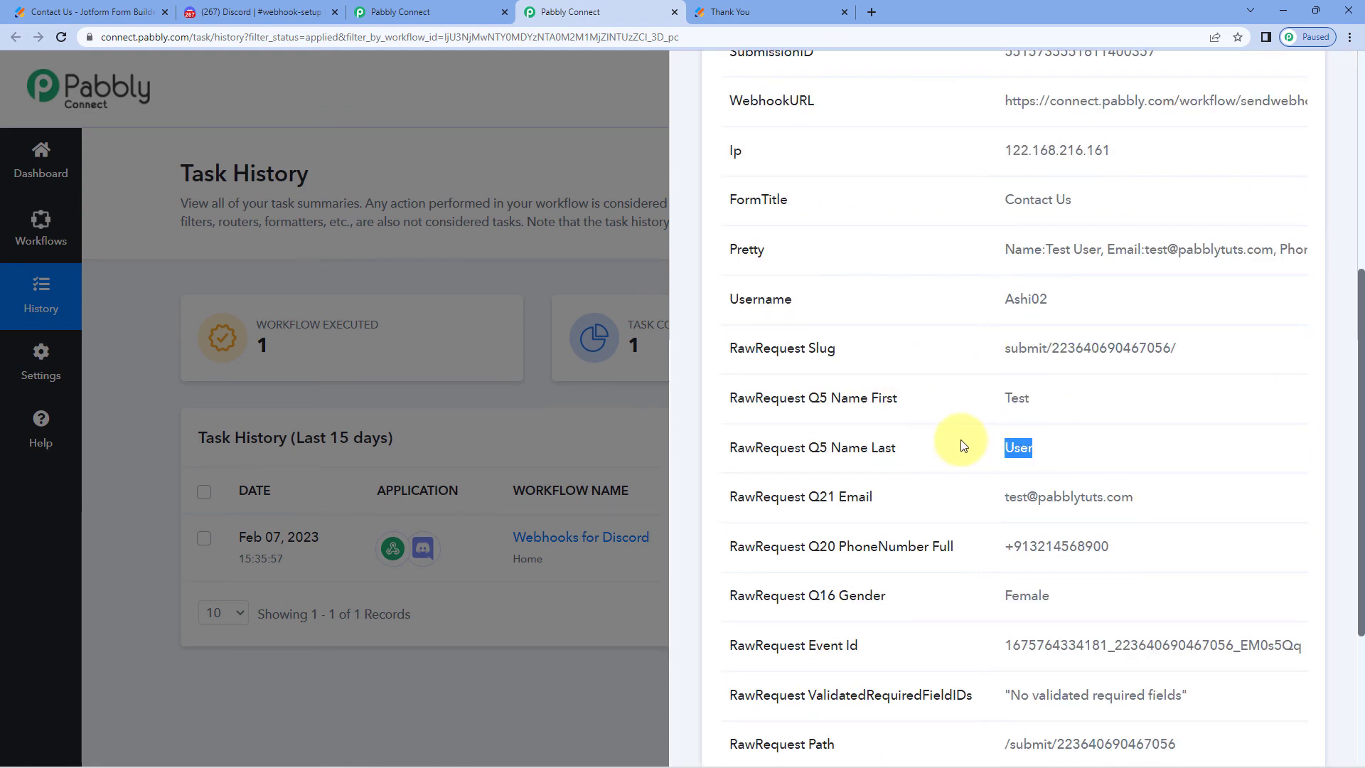
scroll(1122, 300, "down", 3)
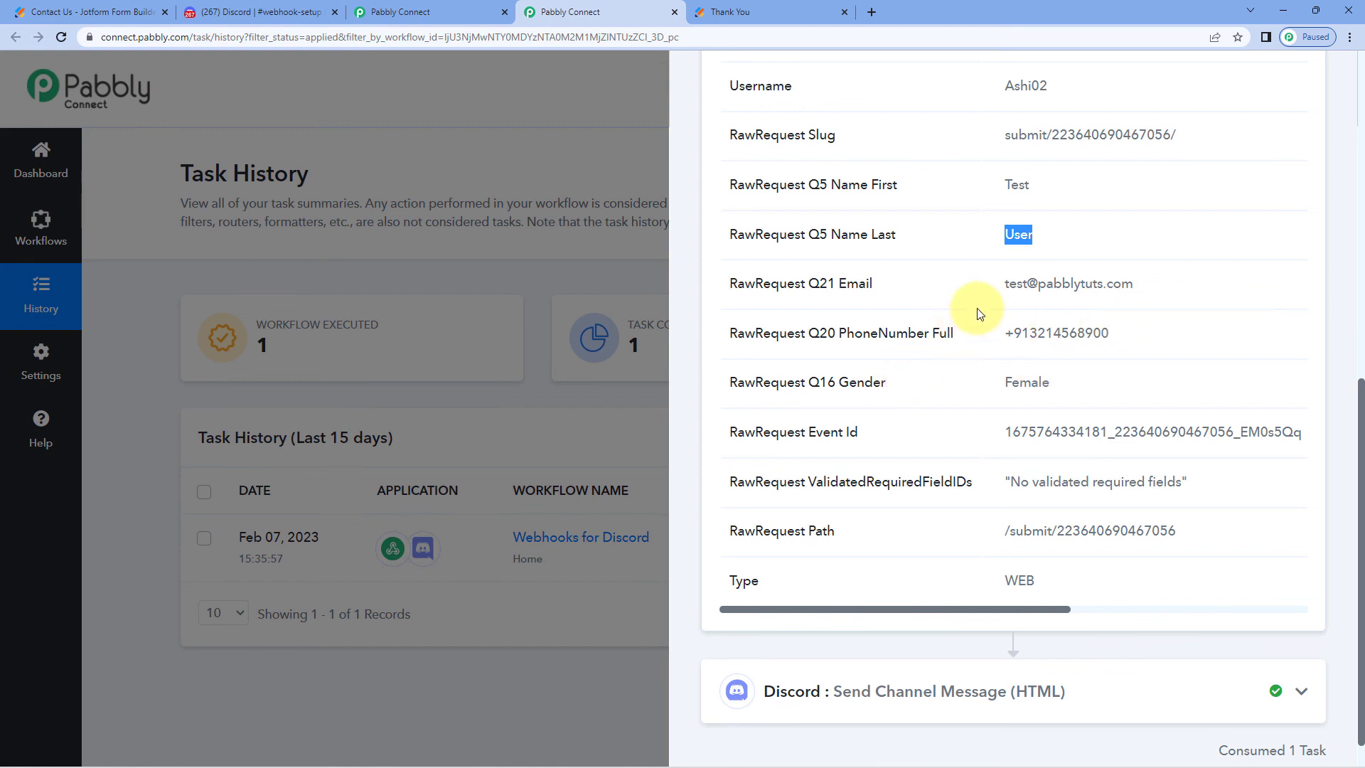
Compare the form-response message in Discord #webhook-setup, then return to the 'Webhooks for Discord' workflow
left_click(306, 12)
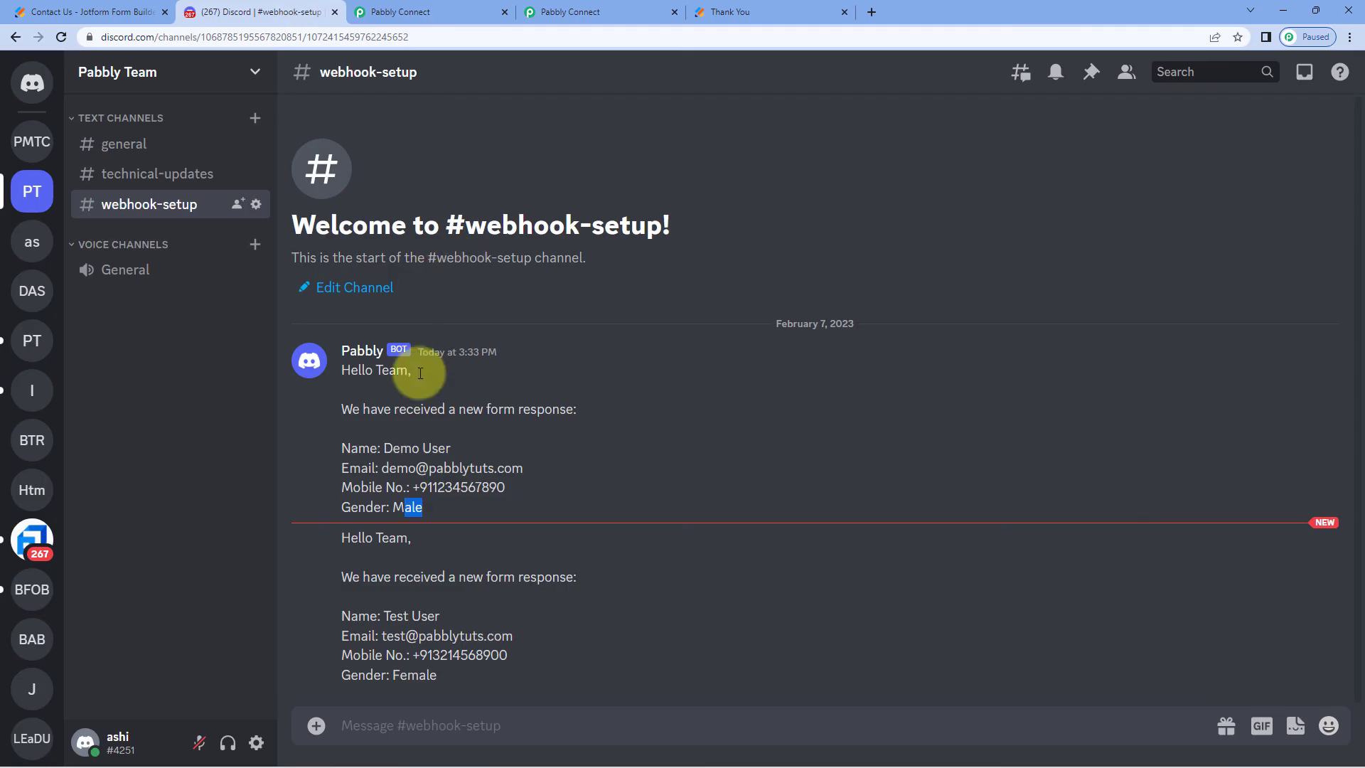
left_click(538, 502)
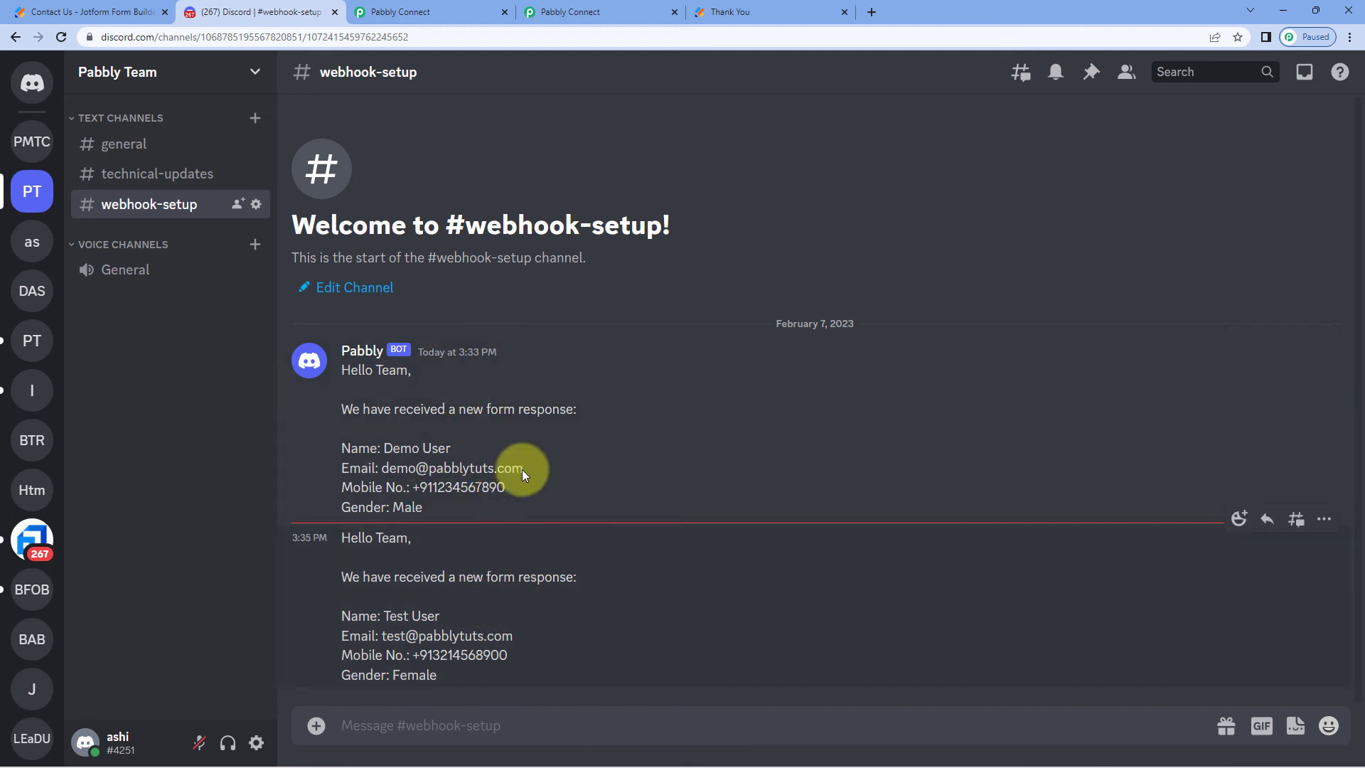
left_click(484, 12)
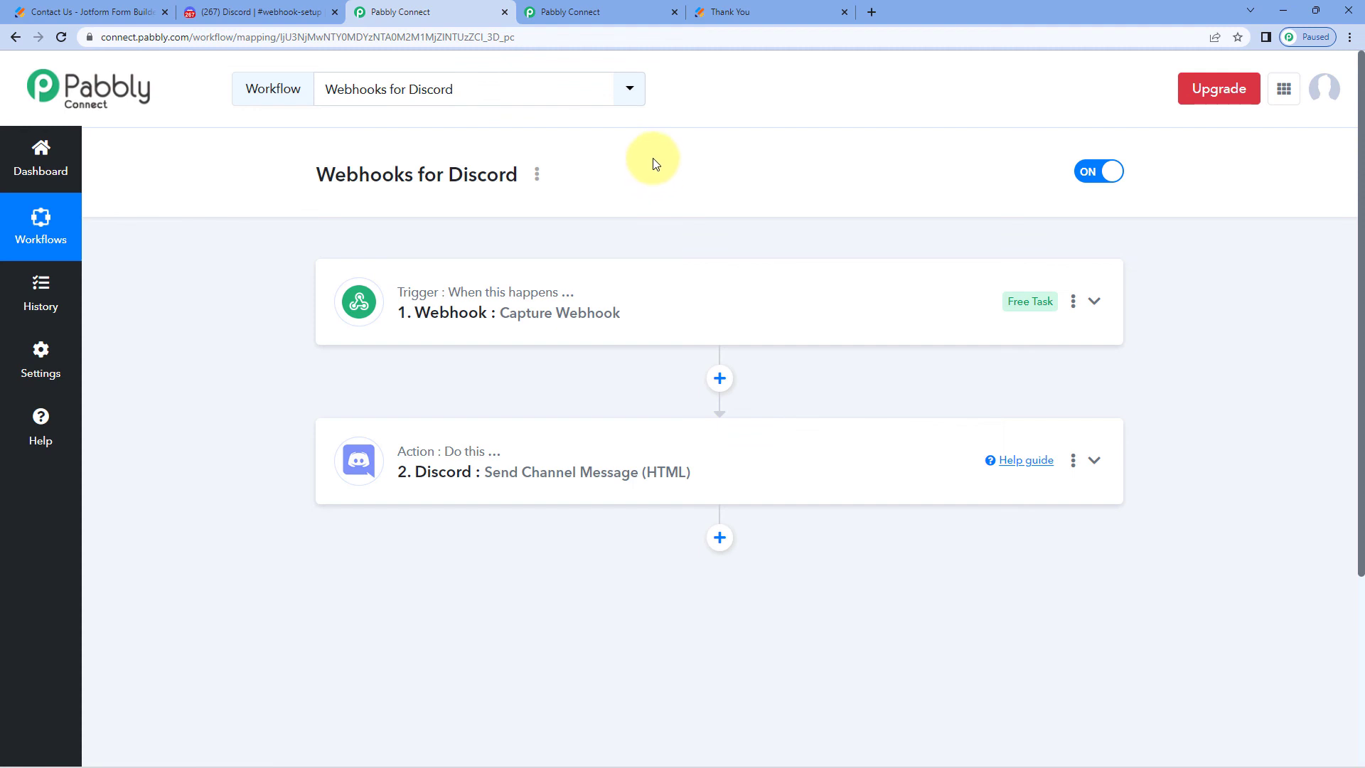